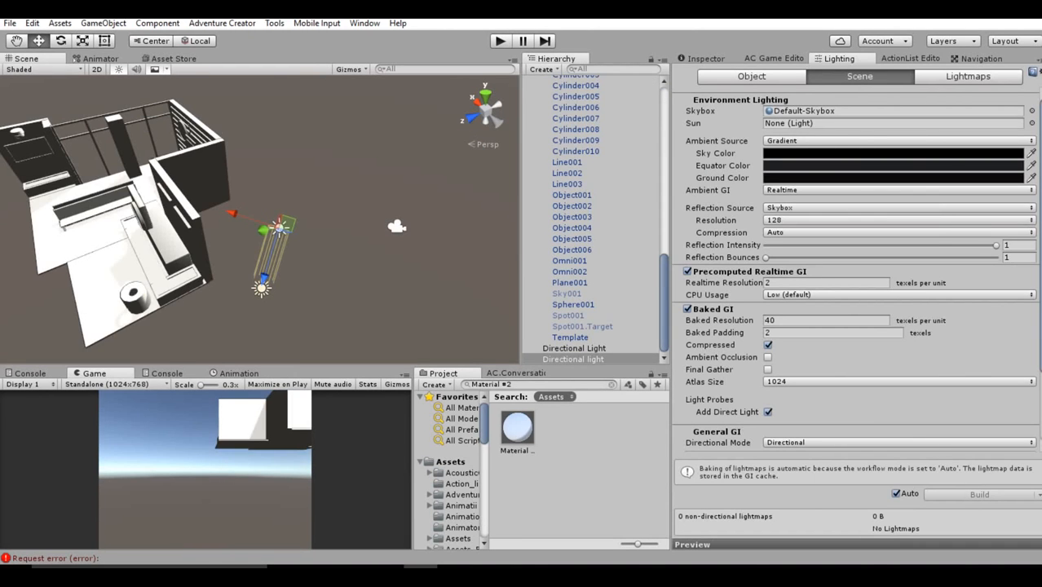
Undo the recent changes back through the added directional light and the gradient ambient lighting to the skybox ambient source
{"action": "left_click", "coordinate": [32, 23]}
{"action": "left_click", "coordinate": [37, 38]}
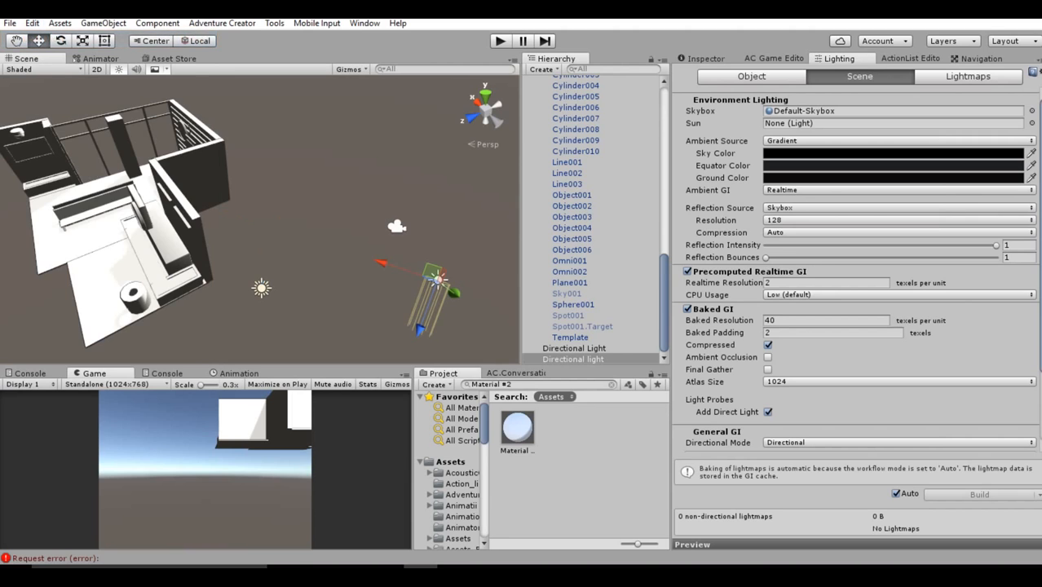
{"action": "key", "text": "ctrl+z"}
{"action": "key", "text": "ctrl+z"}
{"action": "key", "text": "ctrl+z"}
{"action": "key", "text": "ctrl+z"}
{"action": "key", "text": "ctrl+z"}
{"action": "key", "text": "ctrl+z"}
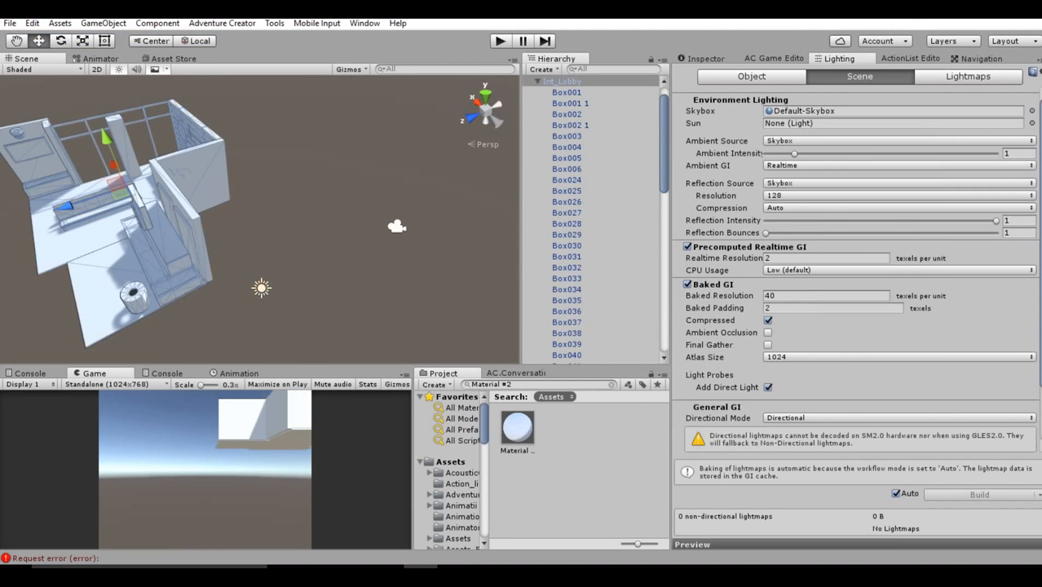
Examine the lobby model from several angles with nothing selected
{"action": "right_click_drag", "start_coordinate": [244, 221], "coordinate": [383, 224]}
{"action": "right_click_drag", "start_coordinate": [481, 159], "coordinate": [490, 198]}
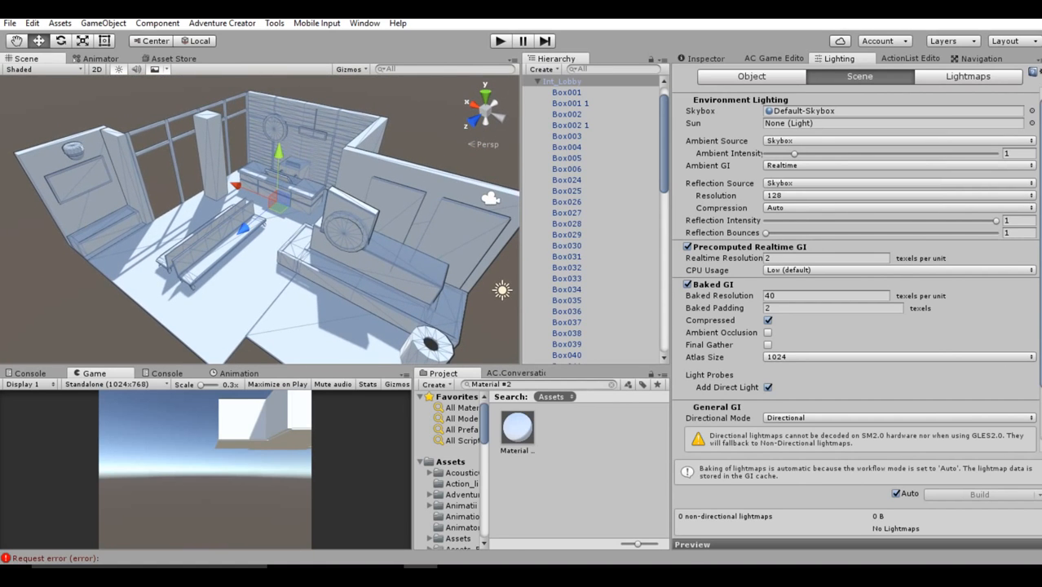
{"action": "right_click_drag", "start_coordinate": [261, 217], "coordinate": [308, 237]}
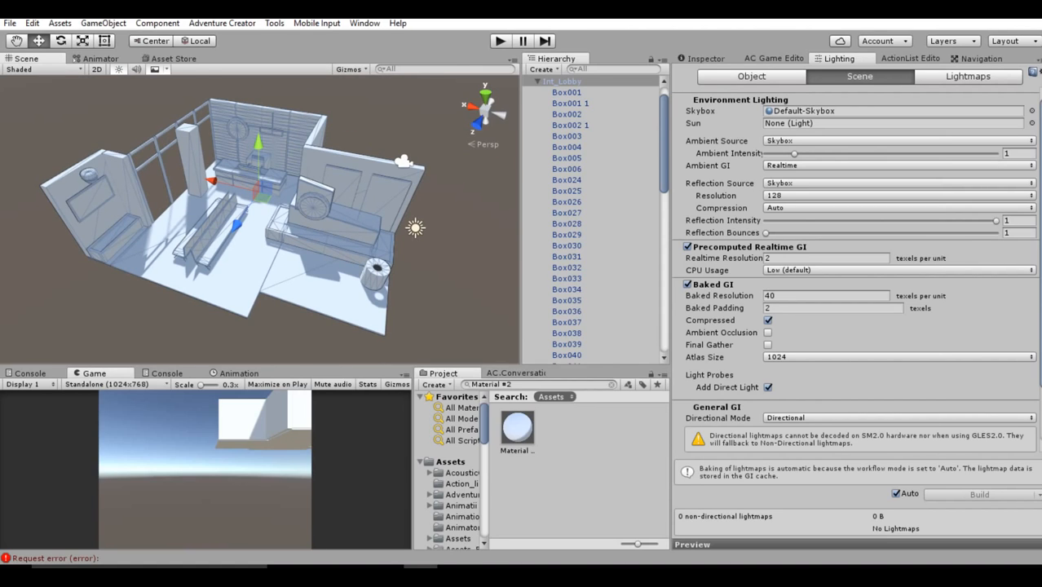
{"action": "left_click", "coordinate": [445, 285]}
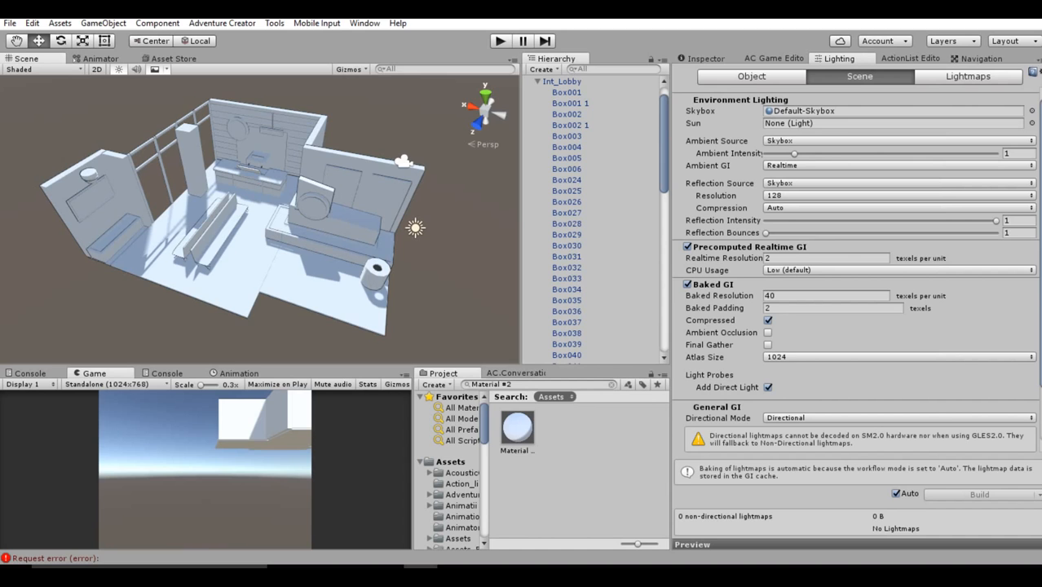
{"action": "key", "text": "w"}
{"action": "right_click_drag", "start_coordinate": [260, 216], "coordinate": [260, 199]}
{"action": "key", "text": "s"}
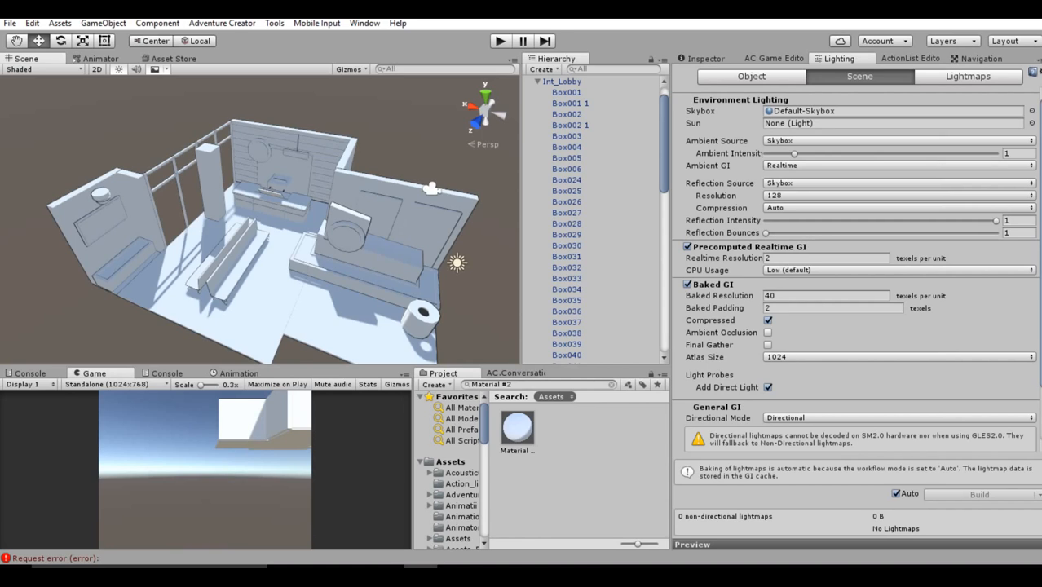
{"action": "right_click_drag", "start_coordinate": [261, 204], "coordinate": [254, 245]}
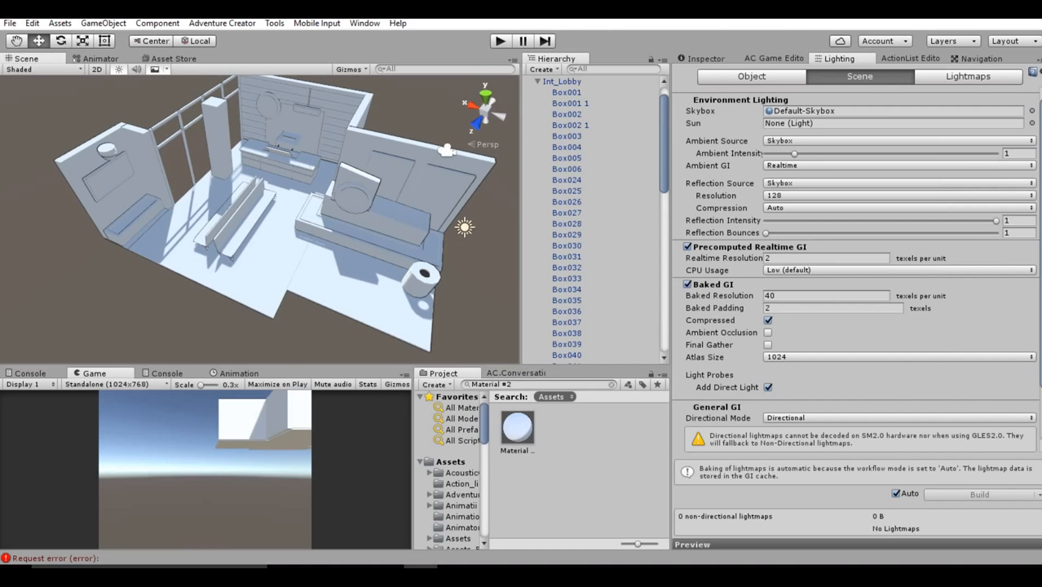
Set the scene's ambient source to Gradient and its sky color to black (000000)
{"action": "left_click", "coordinate": [773, 59]}
{"action": "left_click", "coordinate": [839, 58]}
{"action": "left_click", "coordinate": [815, 140]}
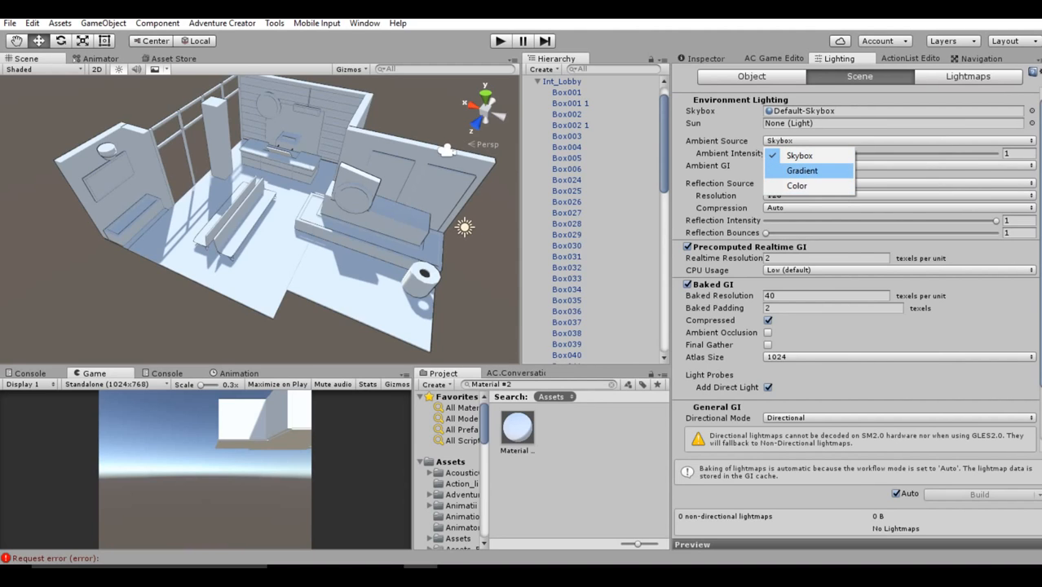
{"action": "left_click", "coordinate": [802, 170]}
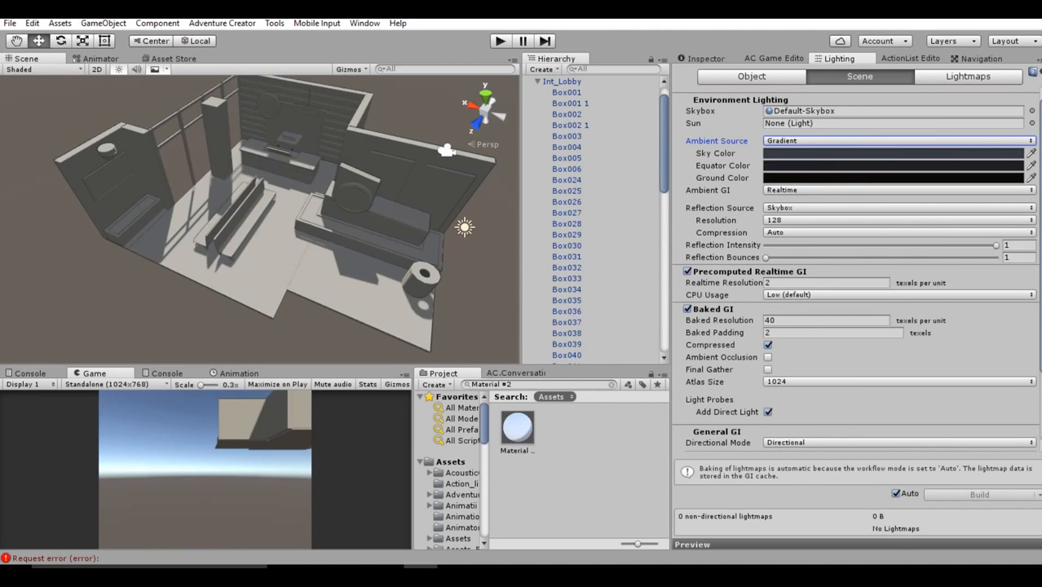
{"action": "left_click", "coordinate": [823, 153]}
{"action": "left_click_drag", "start_coordinate": [42, 161], "coordinate": [33, 190]}
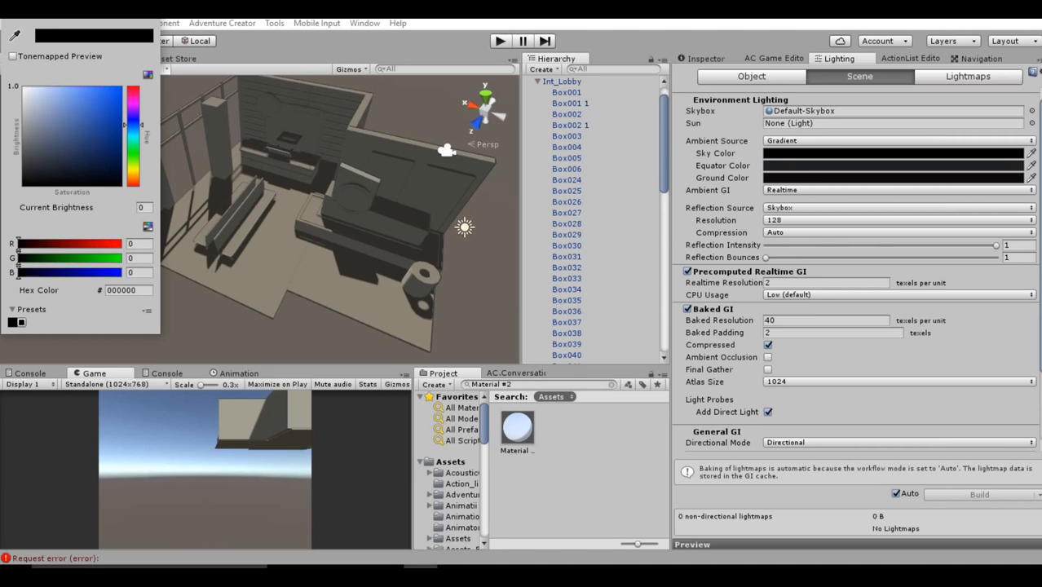
{"action": "left_click", "coordinate": [840, 141]}
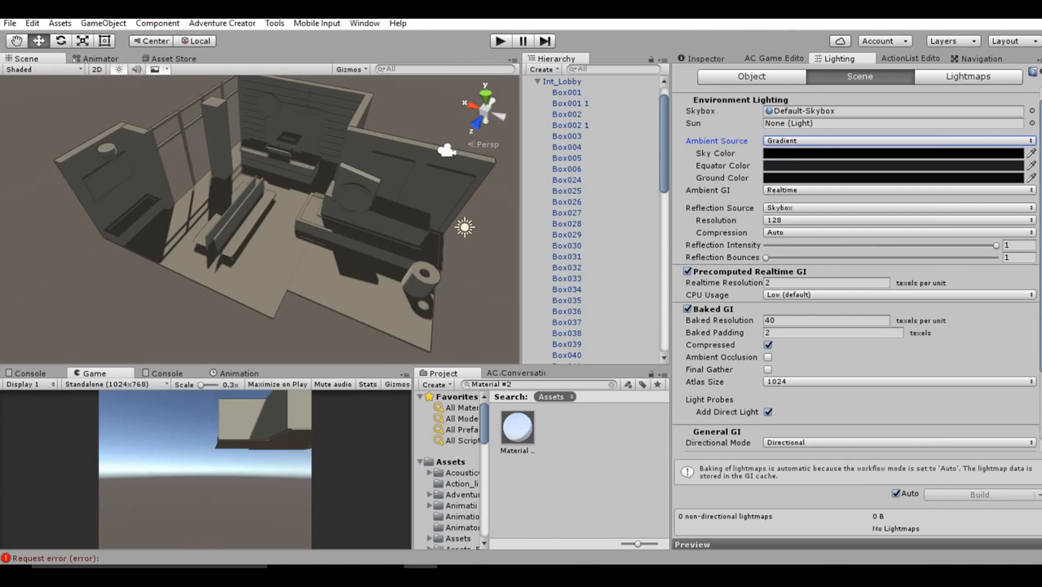
Select the existing directional light outside the lobby and display its component properties
{"action": "scroll", "coordinate": [259, 220], "scroll_direction": "up", "scroll_amount": 2}
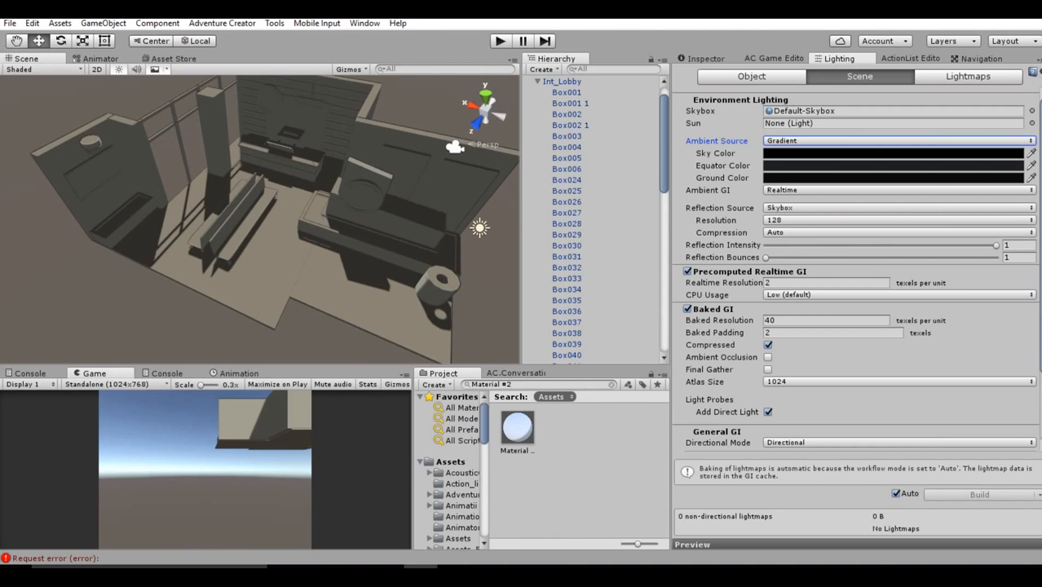
{"action": "left_click_drag", "start_coordinate": [302, 216], "coordinate": [220, 219], "text": "alt"}
{"action": "middle_click_drag", "start_coordinate": [285, 220], "coordinate": [221, 221]}
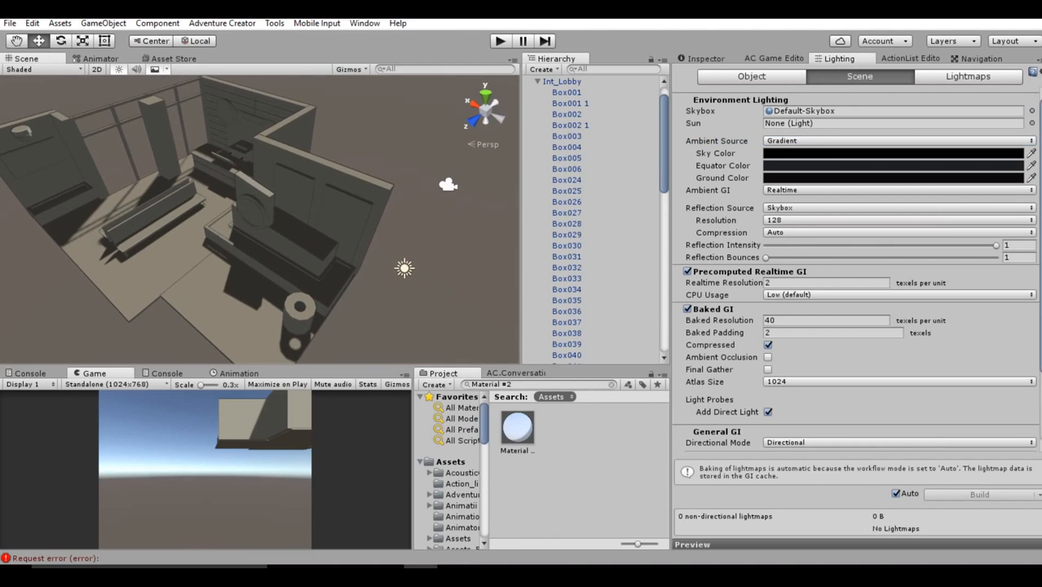
{"action": "left_click", "coordinate": [404, 268]}
{"action": "right_click_drag", "start_coordinate": [404, 268], "coordinate": [411, 275]}
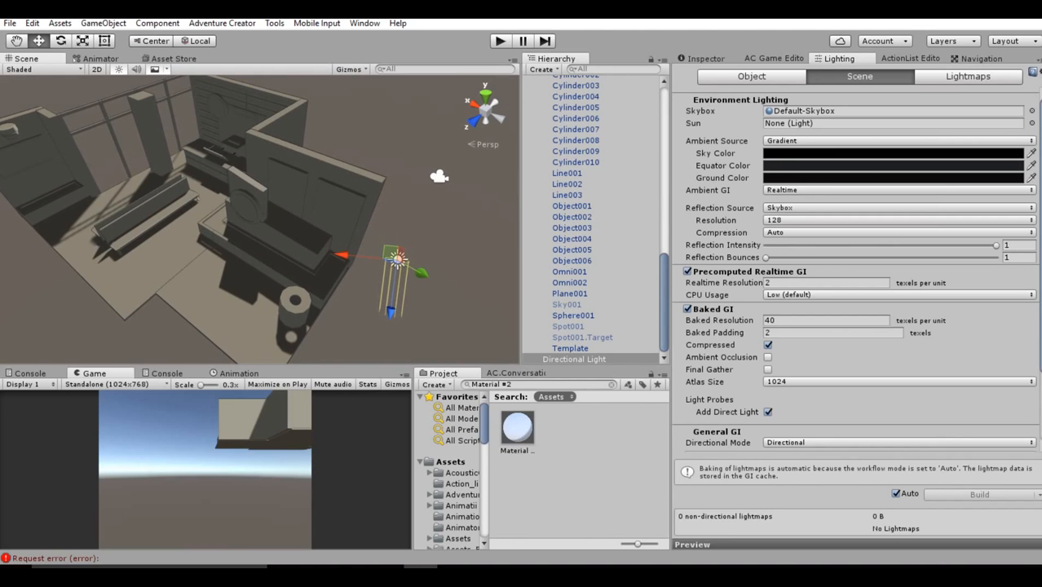
{"action": "left_click", "coordinate": [574, 360]}
{"action": "left_click", "coordinate": [705, 59]}
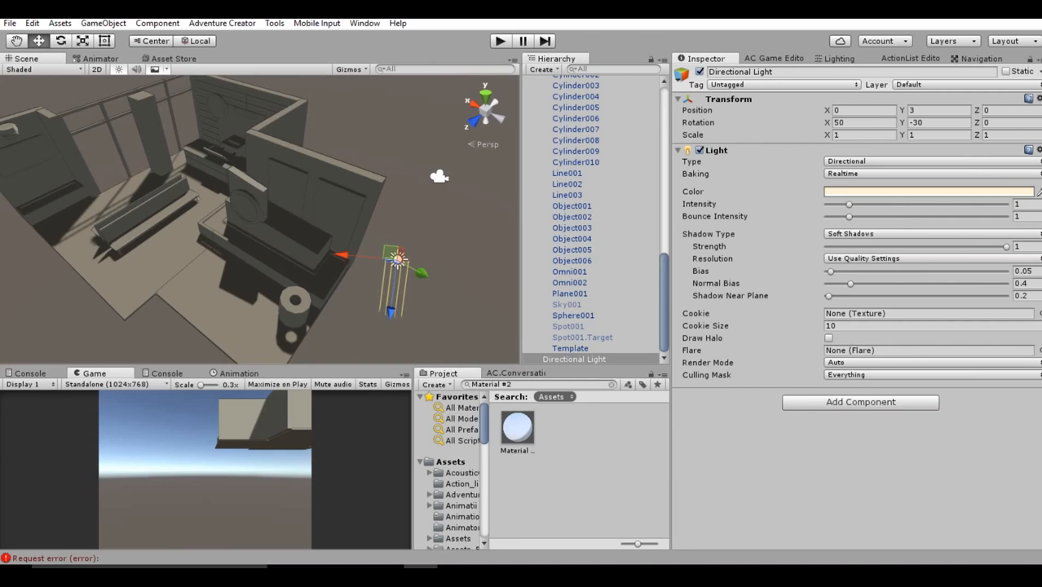
Create a second directional light and move it outside the lobby near the existing one, to about X -1.94, Z -7.06
{"action": "right_click_drag", "start_coordinate": [343, 244], "coordinate": [350, 252]}
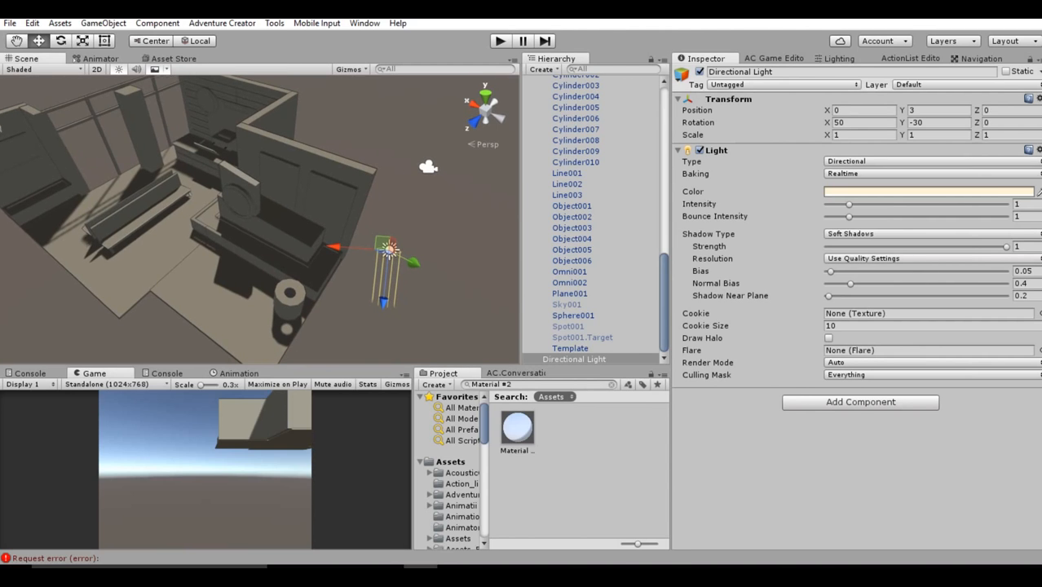
{"action": "left_click", "coordinate": [543, 69]}
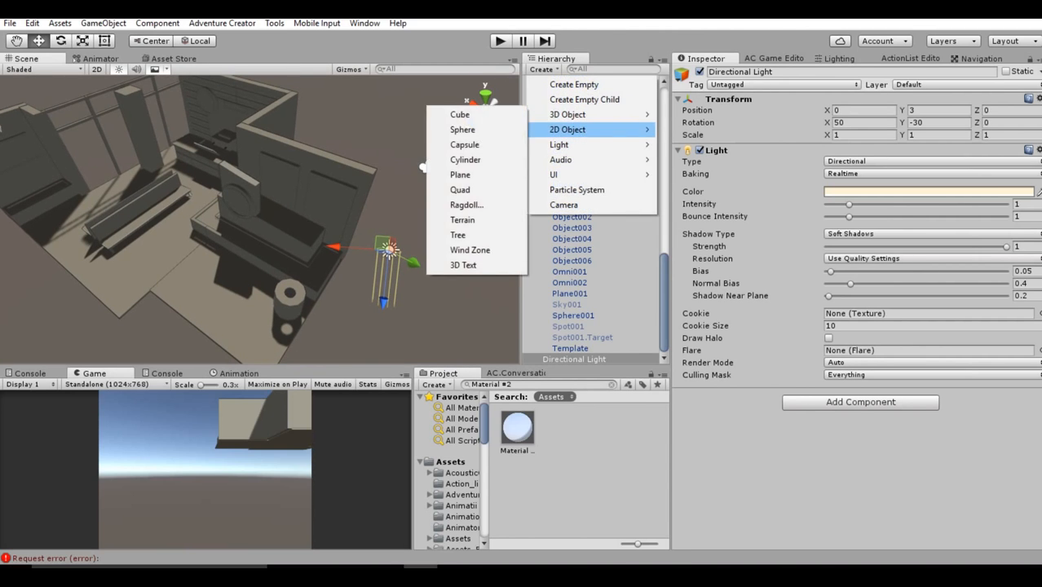
{"action": "mouse_move", "coordinate": [571, 144]}
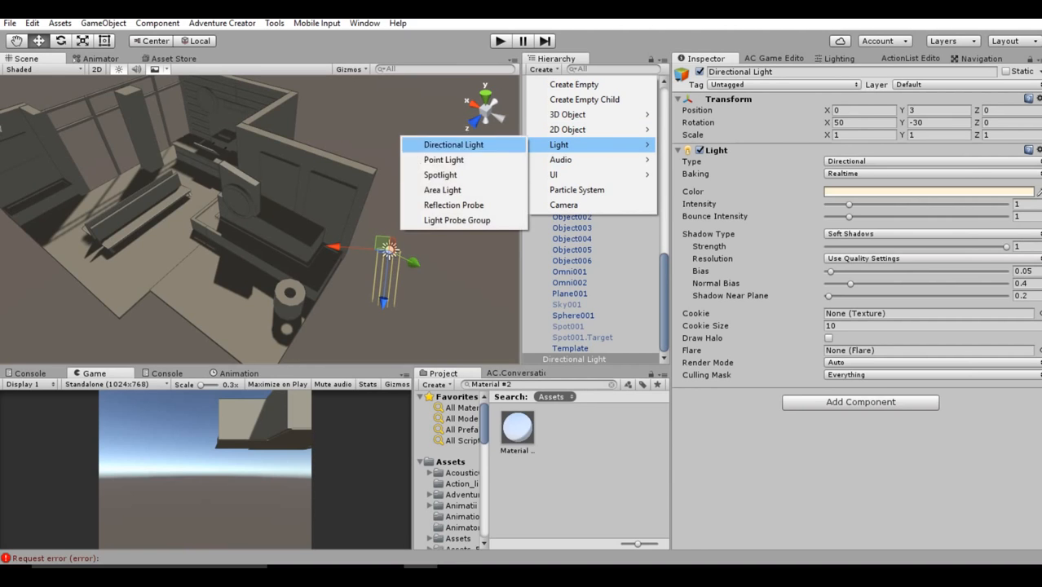
{"action": "left_click", "coordinate": [453, 144]}
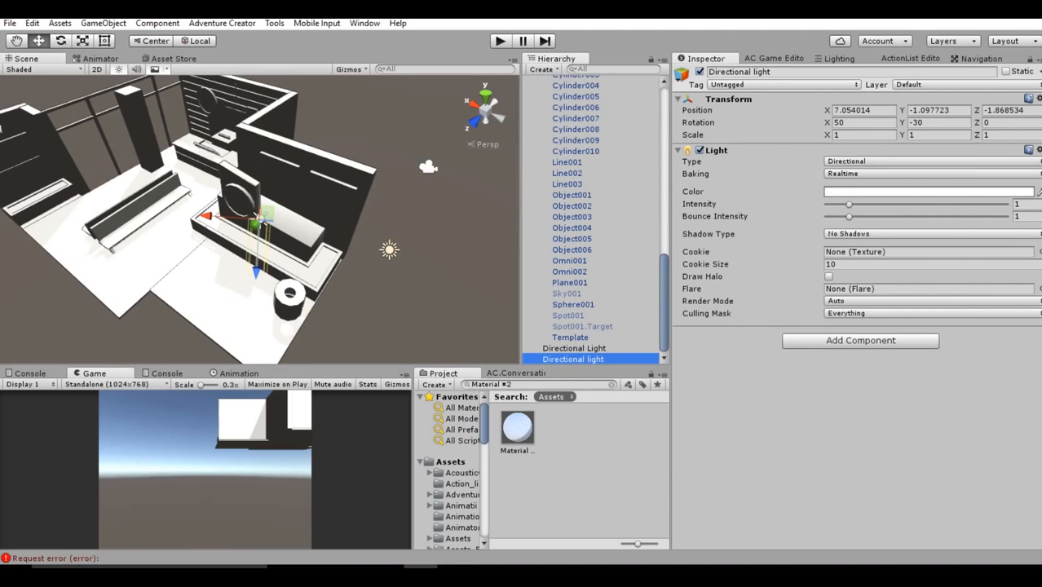
{"action": "left_click_drag", "start_coordinate": [267, 213], "coordinate": [443, 217]}
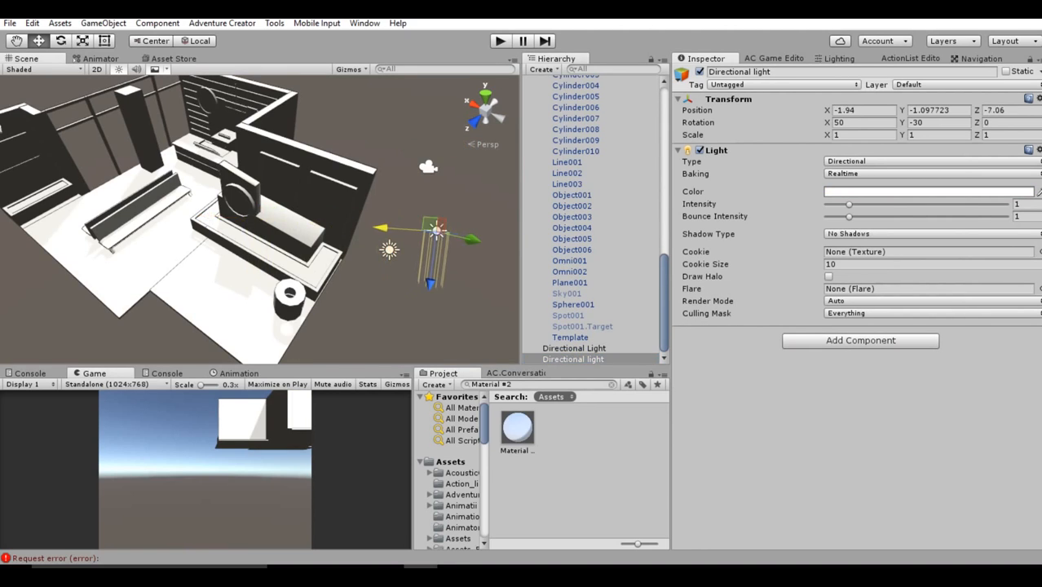
Compare the directions of the two directional lights outside the lobby, ending with the new one selected
{"action": "scroll", "coordinate": [443, 216], "scroll_direction": "down", "scroll_amount": 3}
{"action": "right_click_drag", "start_coordinate": [443, 217], "coordinate": [464, 212]}
{"action": "left_click_drag", "start_coordinate": [440, 214], "coordinate": [310, 241], "text": "alt"}
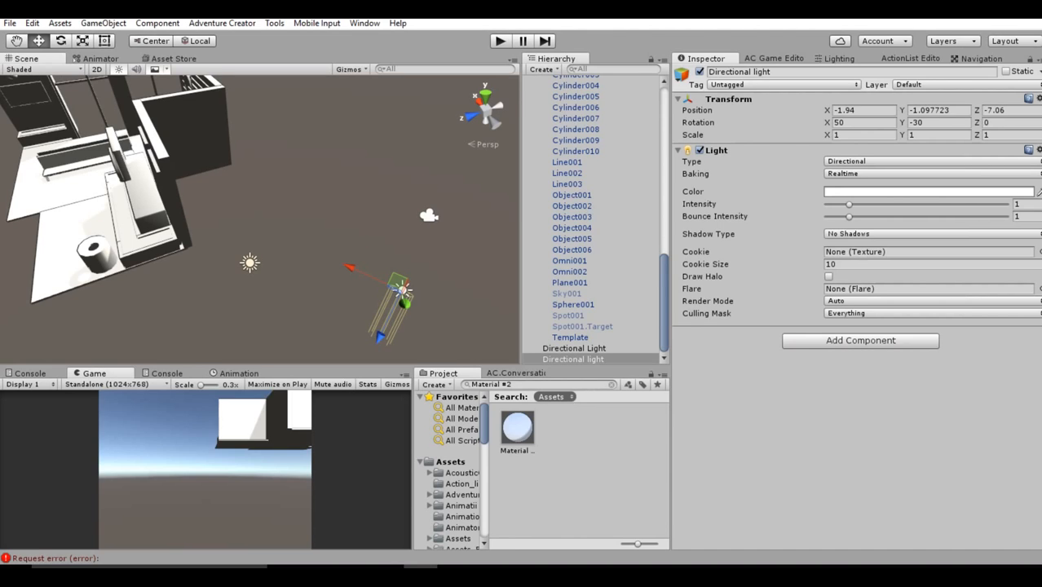
{"action": "left_click", "coordinate": [250, 262]}
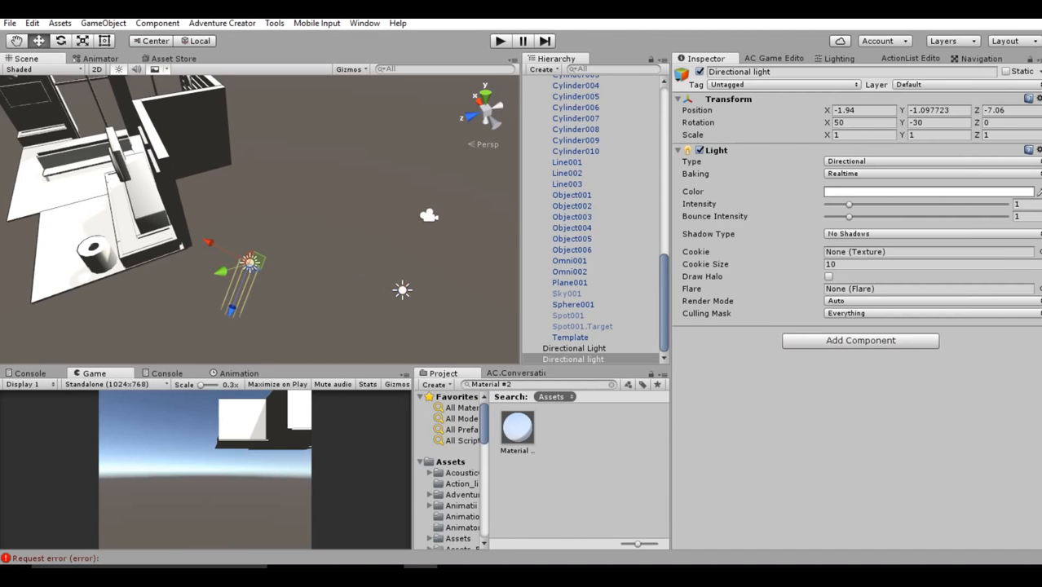
{"action": "left_click", "coordinate": [402, 290]}
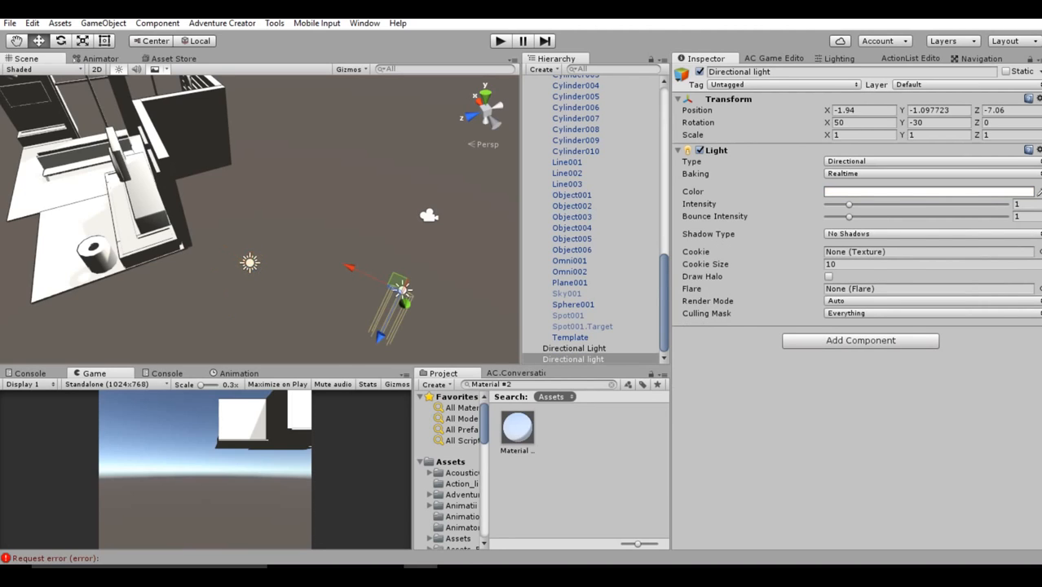
Switch to Photoshop, hide Layer 2 and magnify the Layer 1 reference screenshot of the light settings to 100%
{"action": "key", "text": "alt+Tab"}
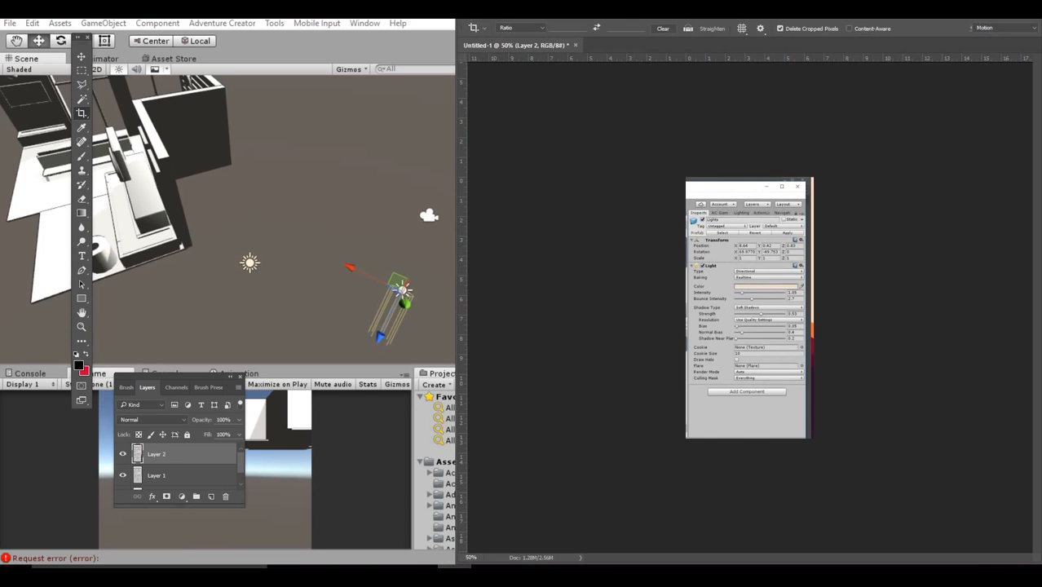
{"action": "key", "text": "ctrl+comma"}
{"action": "key", "text": "z"}
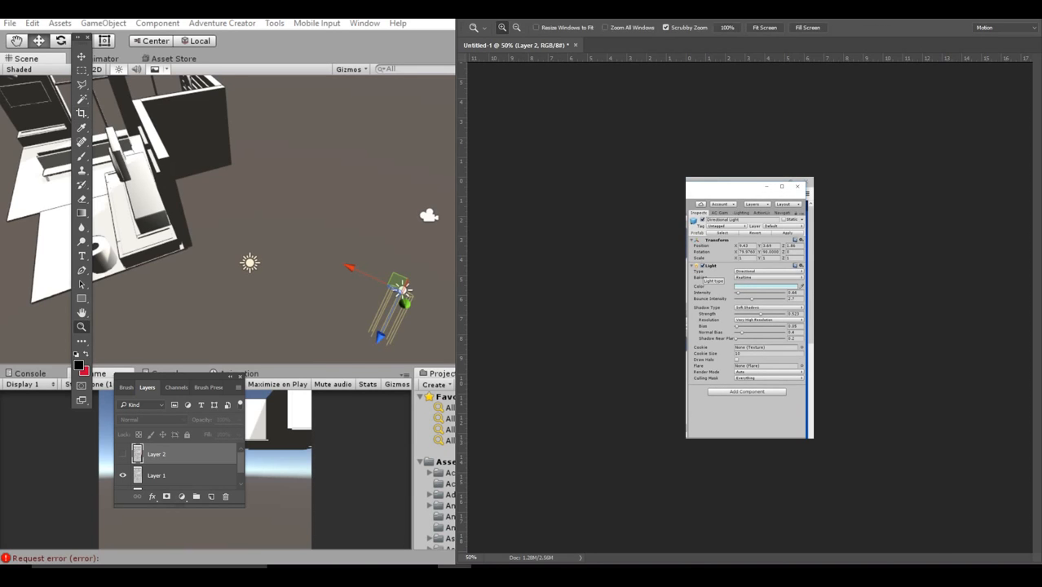
{"action": "left_click", "coordinate": [818, 258]}
{"action": "left_click", "coordinate": [818, 259]}
{"action": "left_click", "coordinate": [818, 259]}
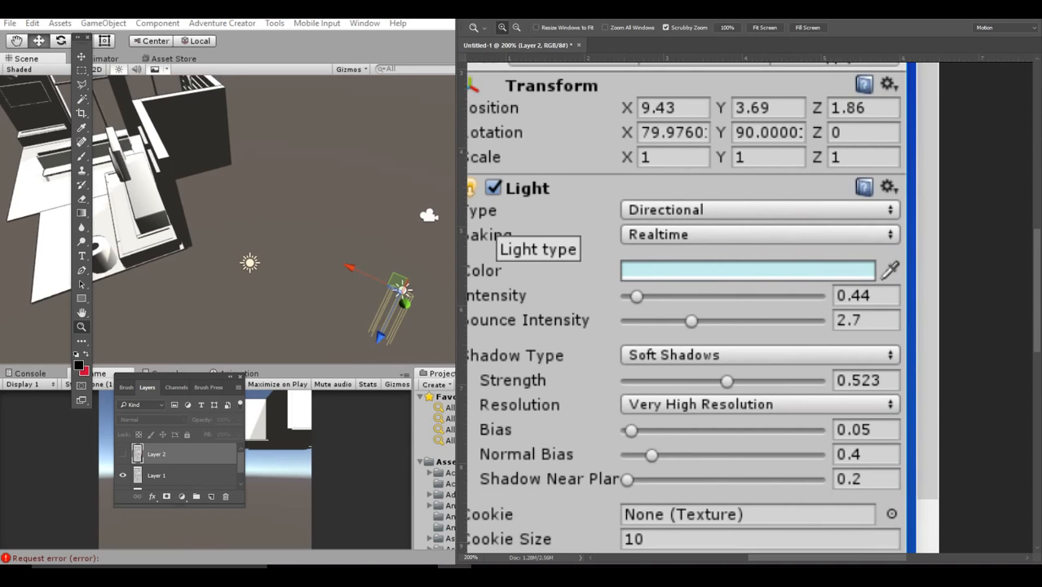
{"action": "left_click", "coordinate": [690, 273], "text": "alt"}
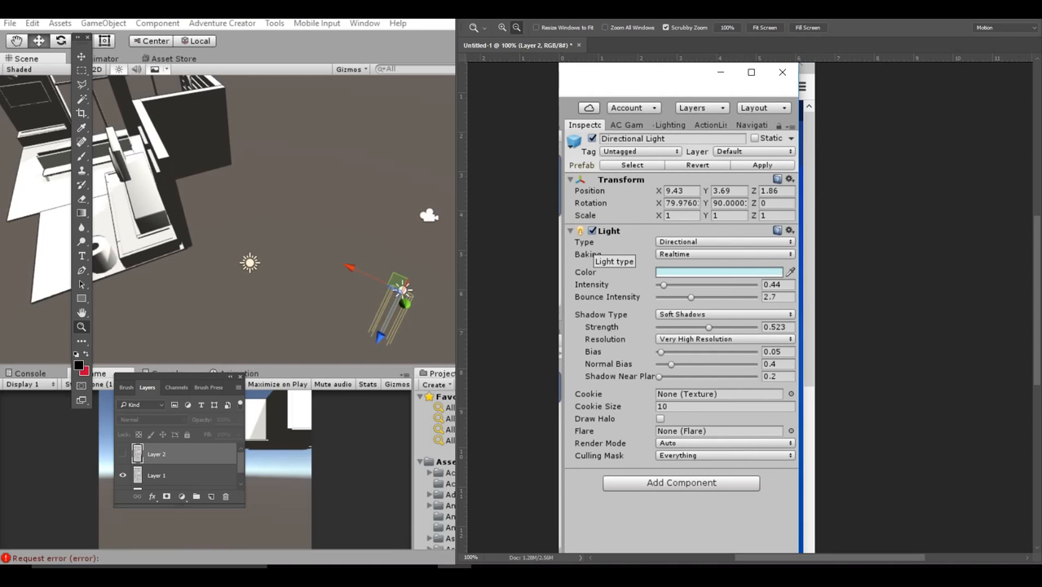
Switch back to Unity and set the new directional light's color to pale cyan, D0F9FFFF
{"action": "key", "text": "alt+Tab"}
{"action": "left_click", "coordinate": [928, 191]}
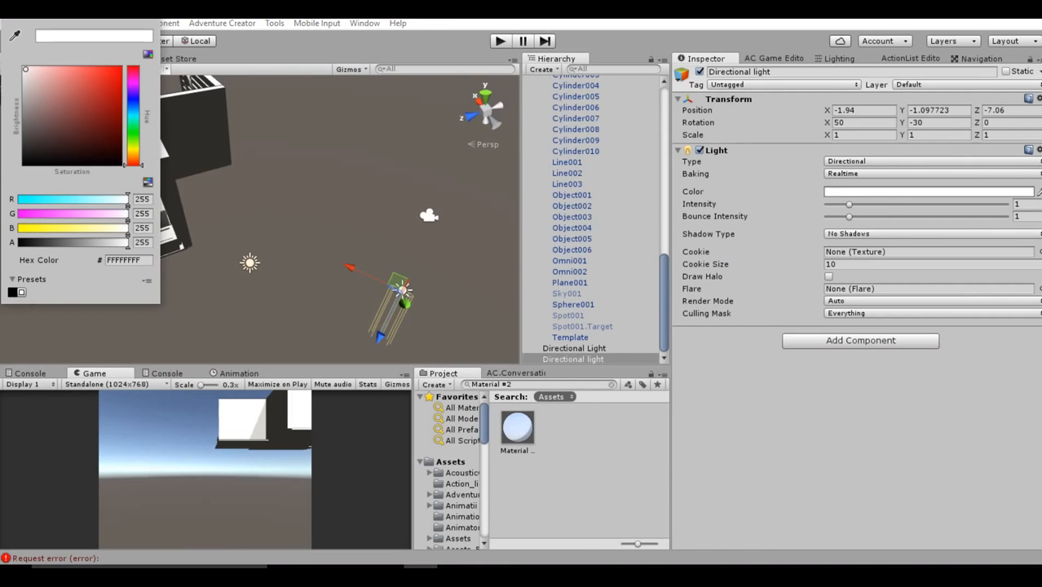
{"action": "left_click", "coordinate": [133, 115]}
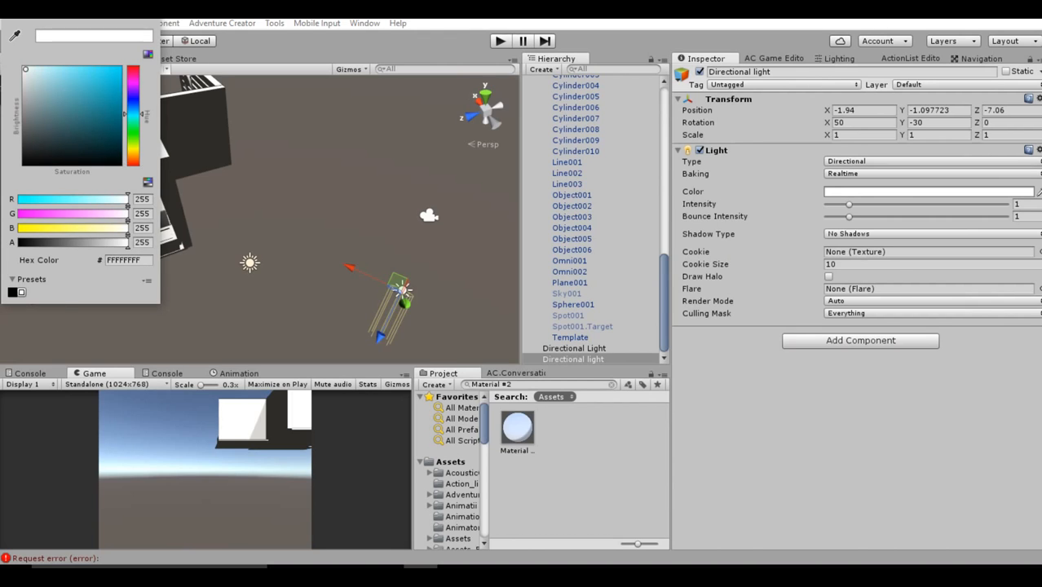
{"action": "left_click_drag", "start_coordinate": [49, 69], "coordinate": [42, 69]}
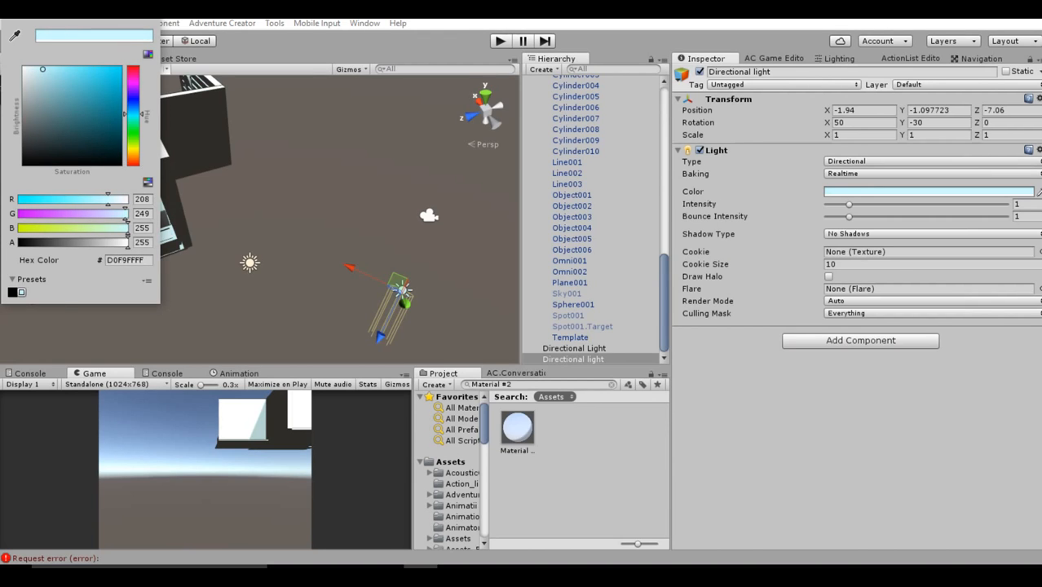
{"action": "left_click", "coordinate": [149, 11]}
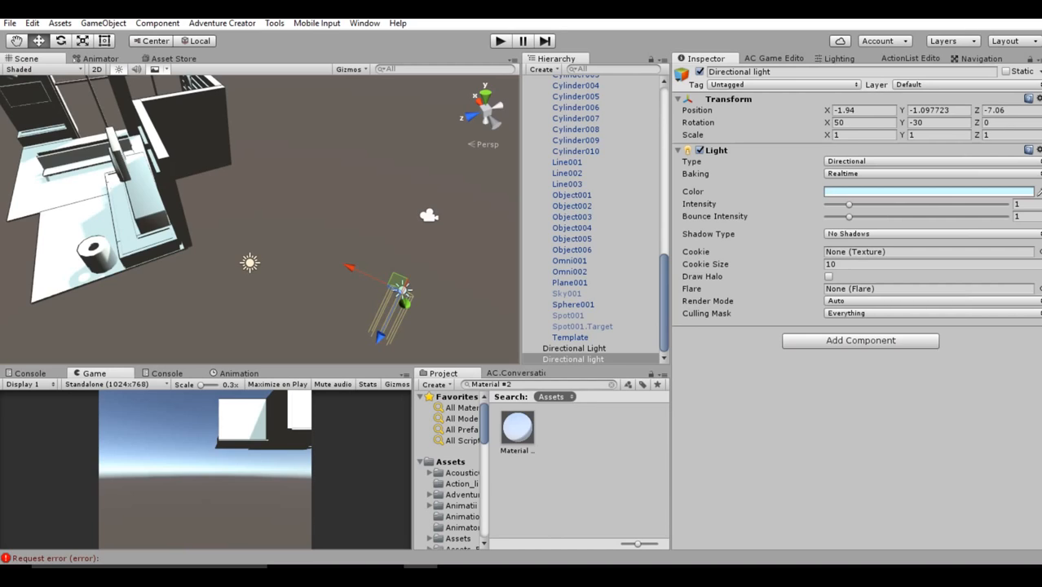
Show Layer 2 in Photoshop beside Unity's light properties to review its reference settings, and return to Unity
{"action": "left_click", "coordinate": [454, 571]}
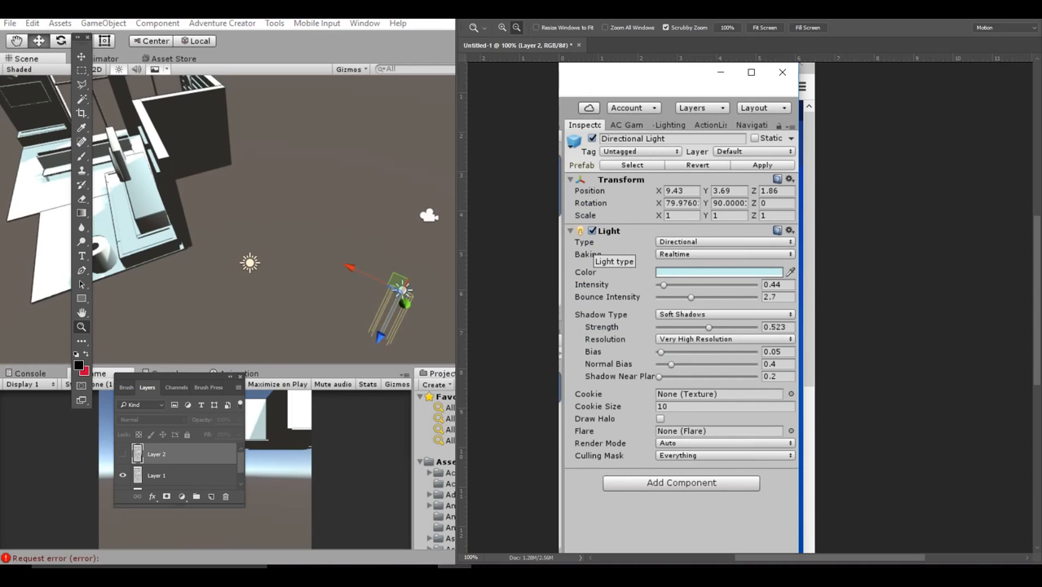
{"action": "left_click", "coordinate": [122, 454]}
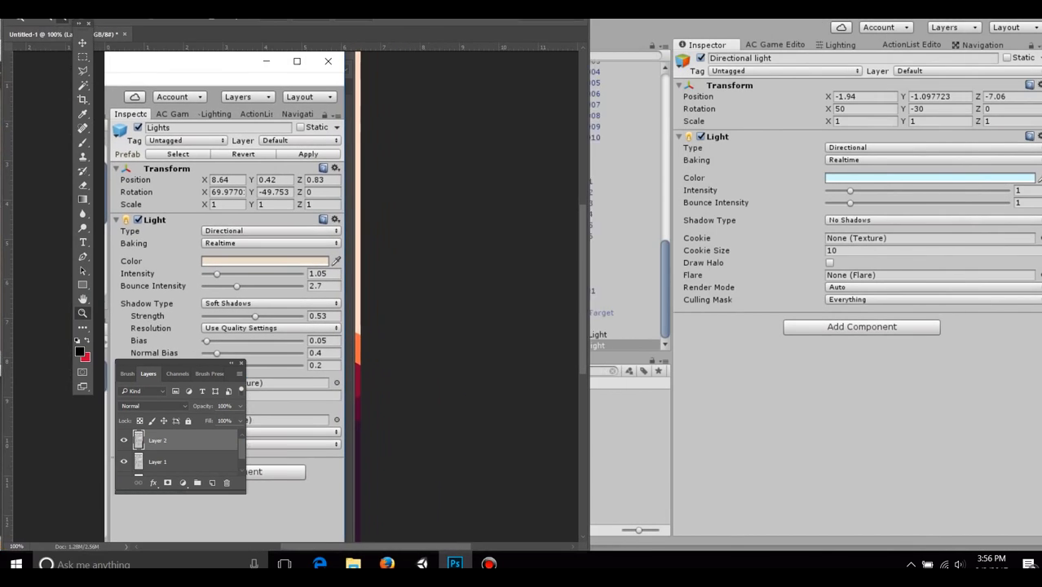
{"action": "left_click_drag", "start_coordinate": [367, 4], "coordinate": [358, 9]}
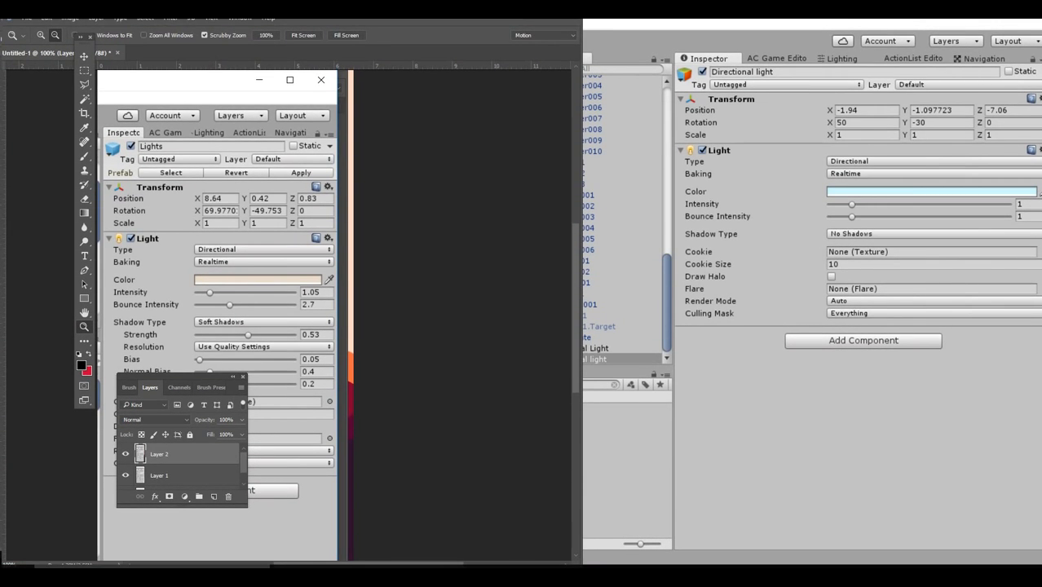
{"action": "key", "text": "alt+Tab"}
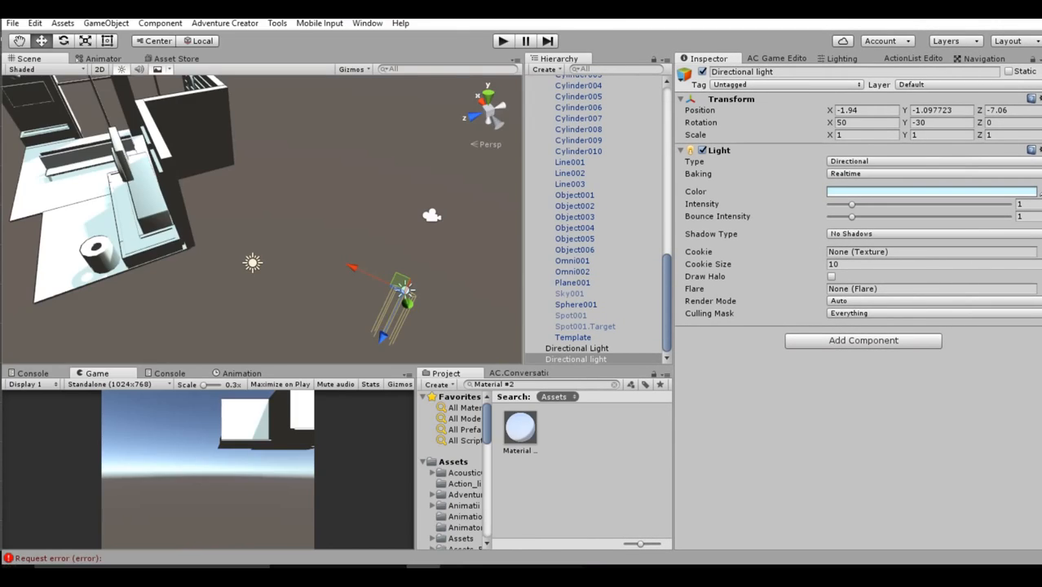
Select the original Directional Light, compare its properties with the Layer 2 reference in Photoshop, and return to Unity
{"action": "left_click", "coordinate": [577, 348]}
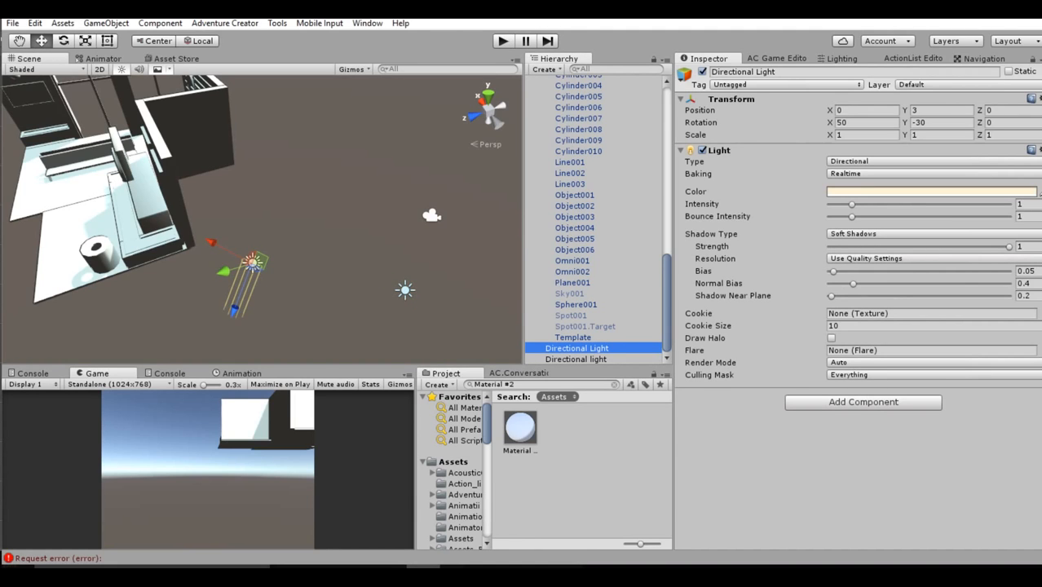
{"action": "key", "text": "alt+Tab"}
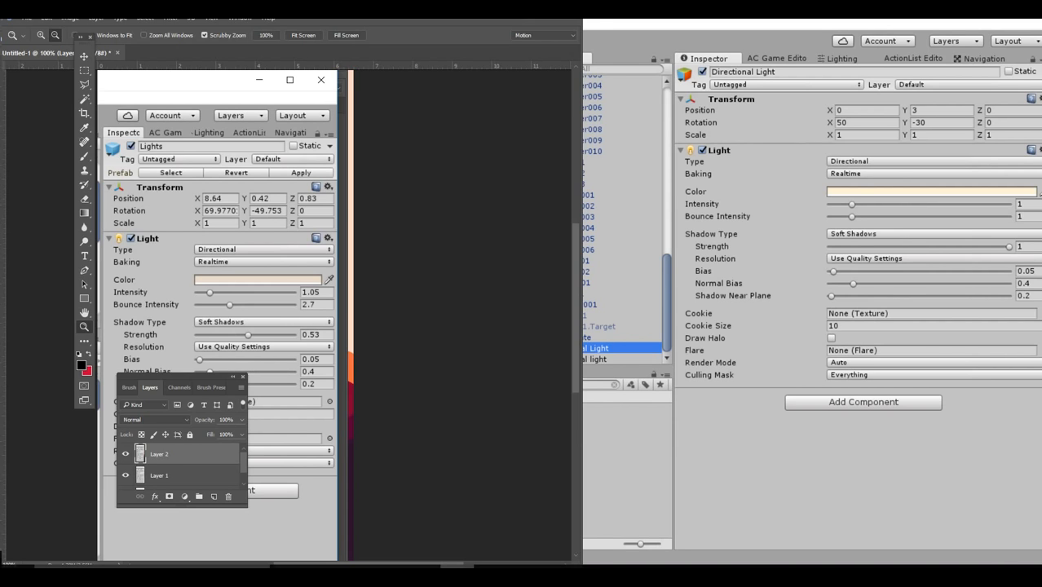
{"action": "key", "text": "alt+Tab"}
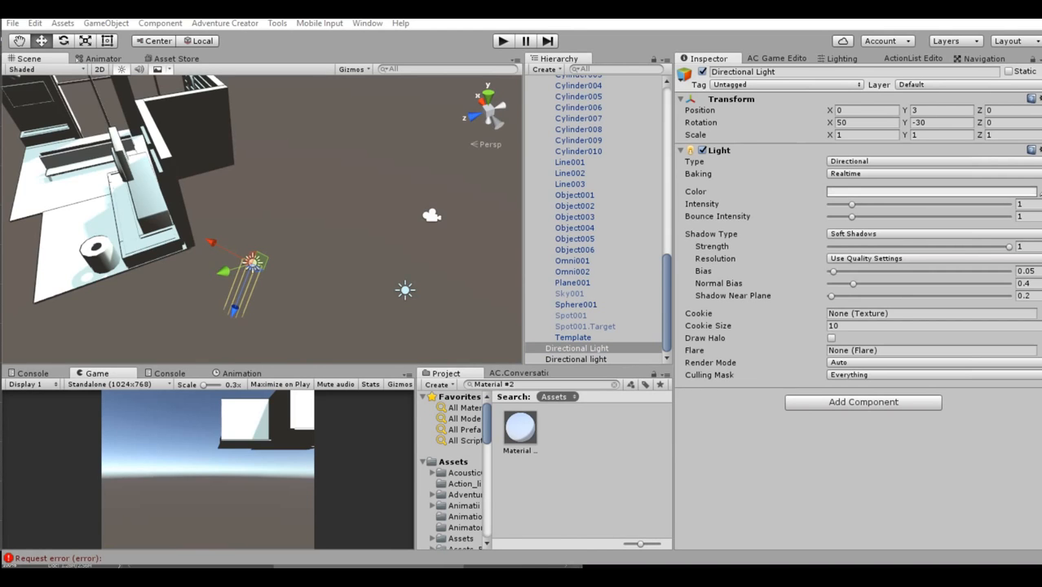
Undo the last color change on the original Directional Light
{"action": "left_click", "coordinate": [931, 191]}
{"action": "left_click", "coordinate": [35, 23]}
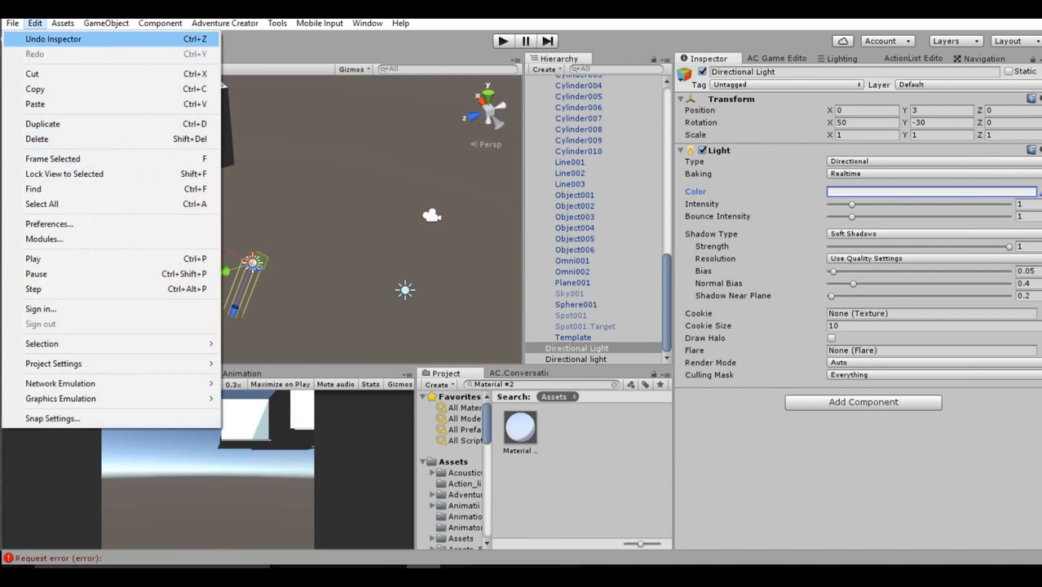
{"action": "left_click", "coordinate": [54, 39]}
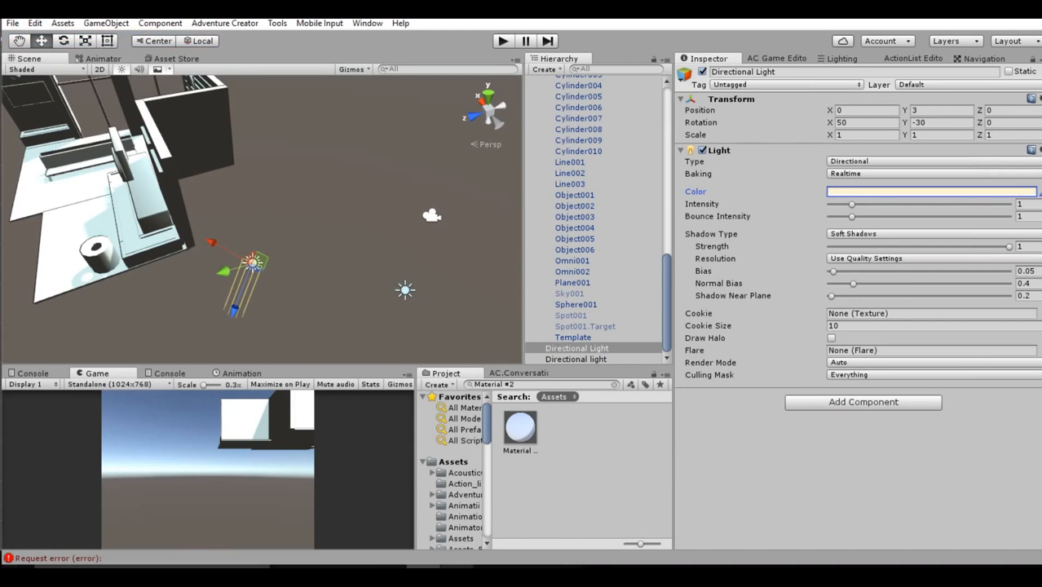
Reduce the Unity window so it sits beside the Photoshop reference and try sampling the reference color for the Directional Light
{"action": "left_click", "coordinate": [457, 567]}
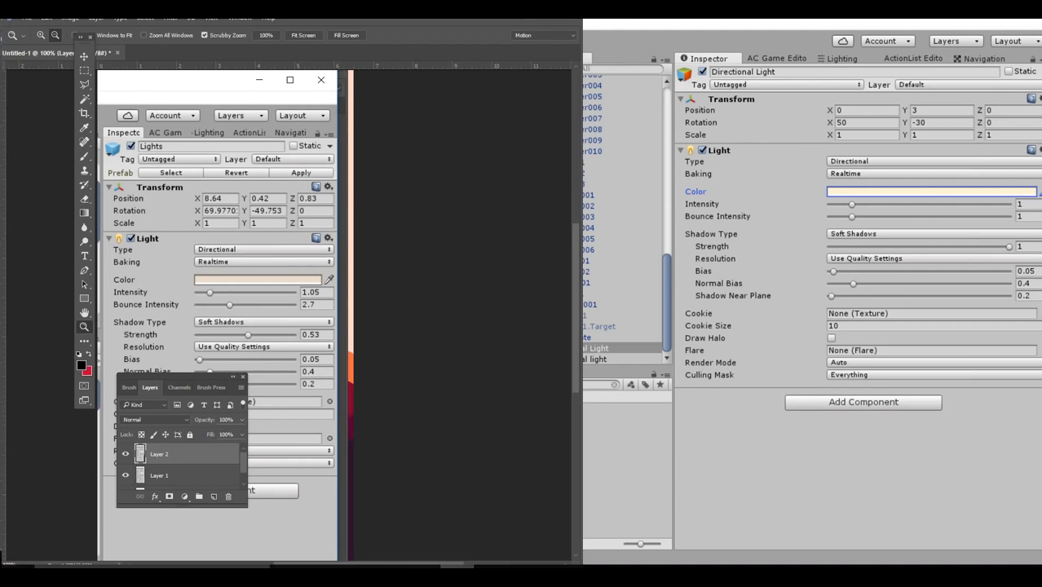
{"action": "left_click", "coordinate": [457, 568]}
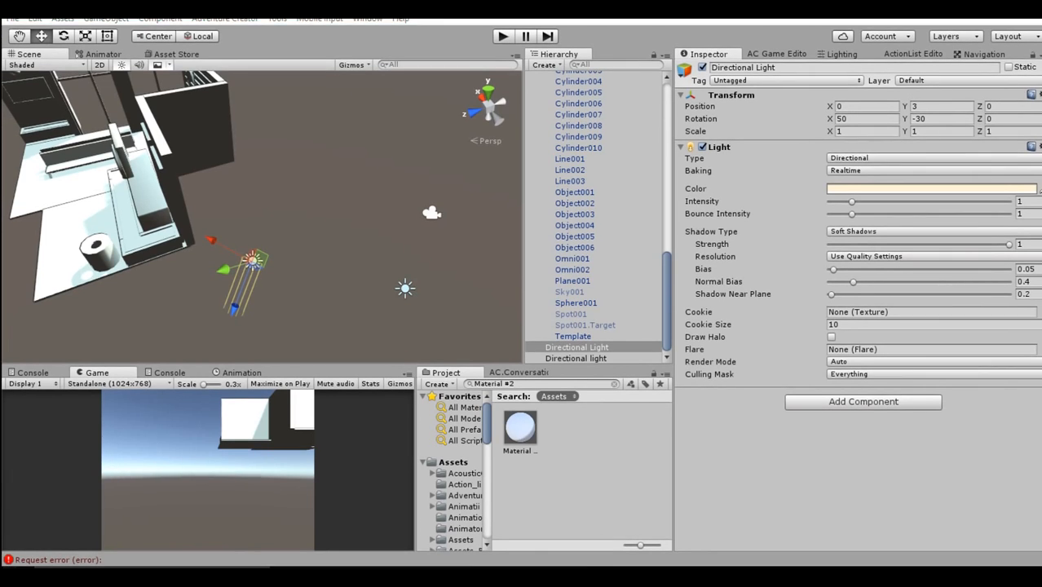
{"action": "key", "text": "super+Down"}
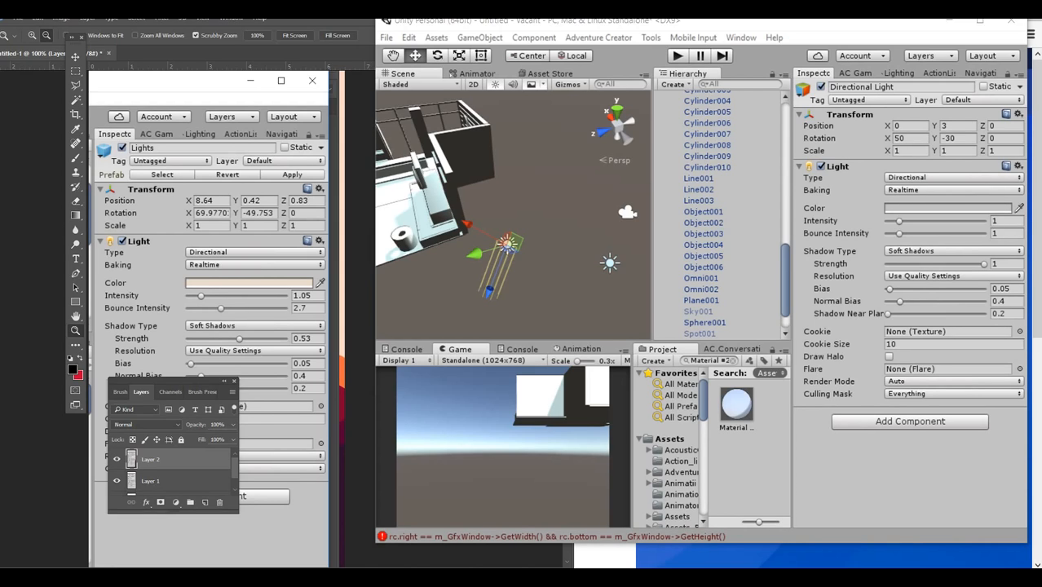
{"action": "left_click", "coordinate": [949, 208]}
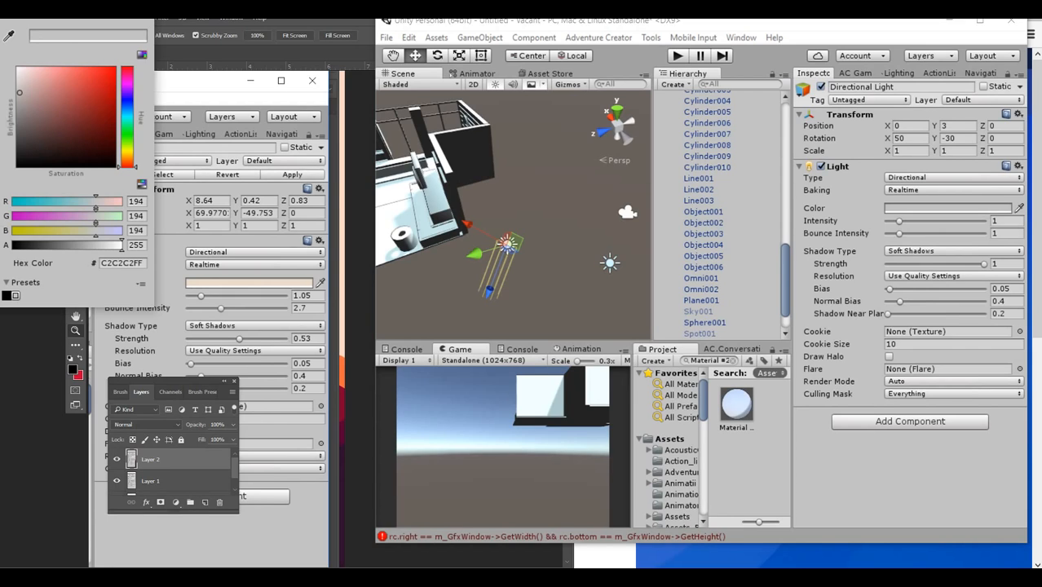
{"action": "key", "text": "Escape"}
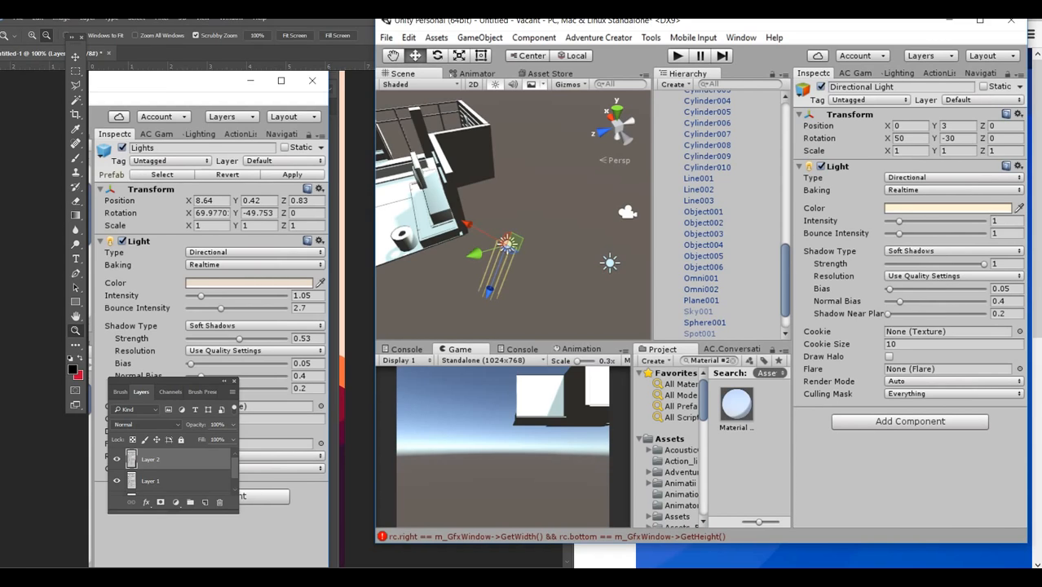
Sample the Layer 2 reference light's color swatch in Photoshop, copy its hex code e9dccb, and return to a taller Unity window
{"action": "key", "text": "alt+Tab"}
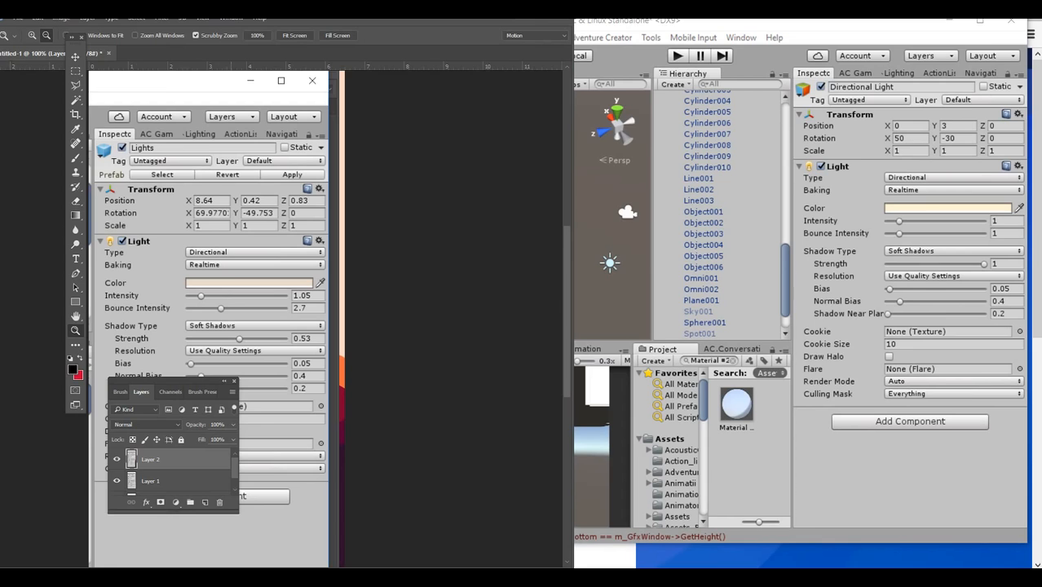
{"action": "key", "text": "i"}
{"action": "left_click", "coordinate": [251, 283]}
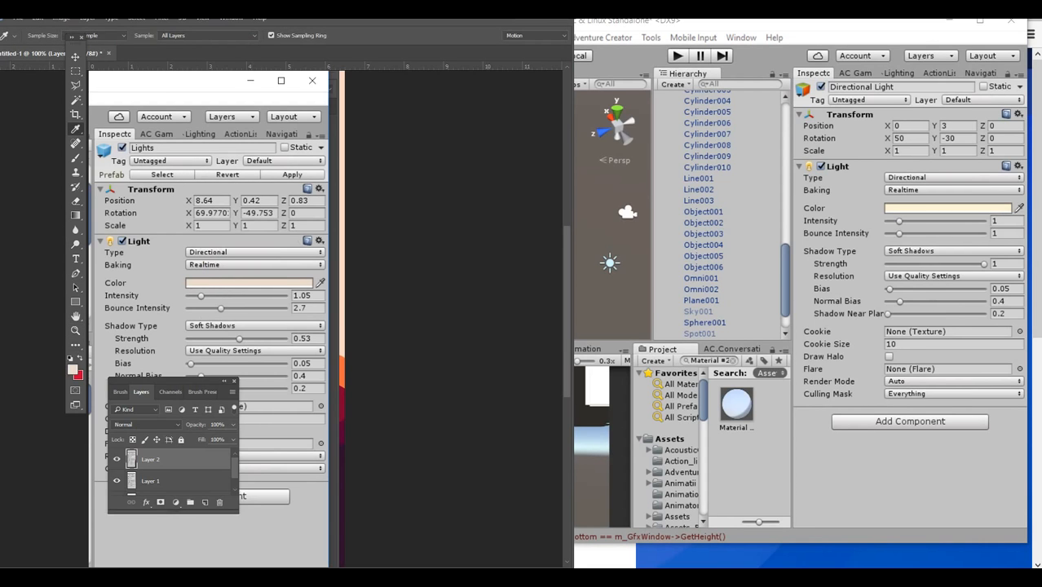
{"action": "left_click", "coordinate": [73, 369]}
{"action": "right_click", "coordinate": [489, 297]}
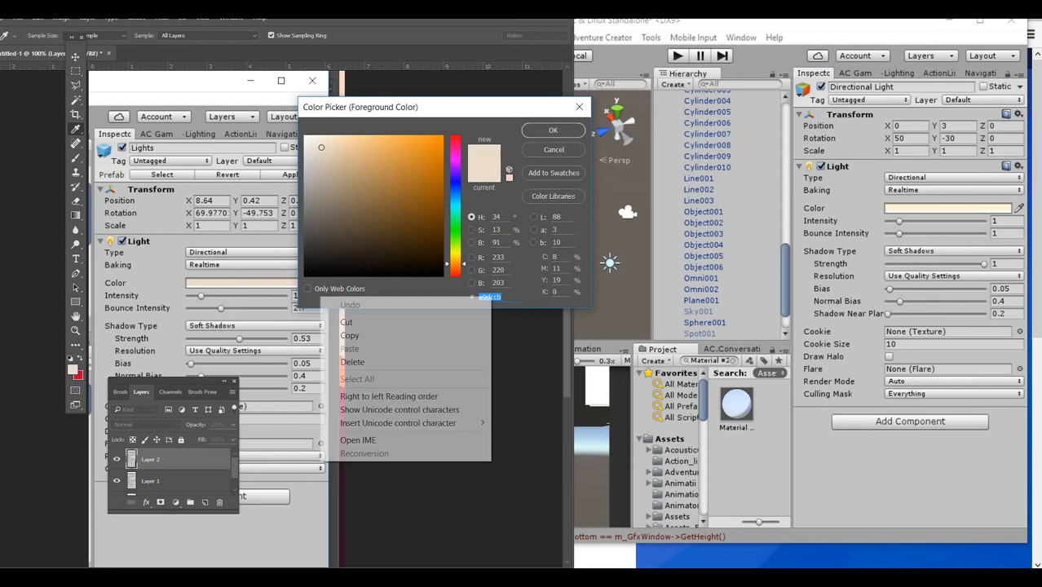
{"action": "left_click", "coordinate": [373, 334]}
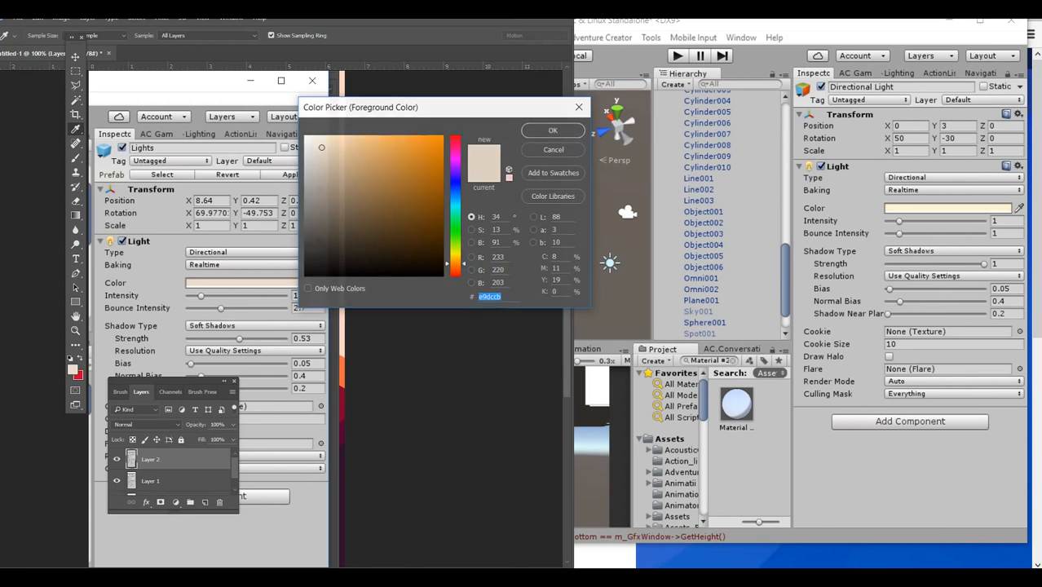
{"action": "left_click", "coordinate": [578, 106]}
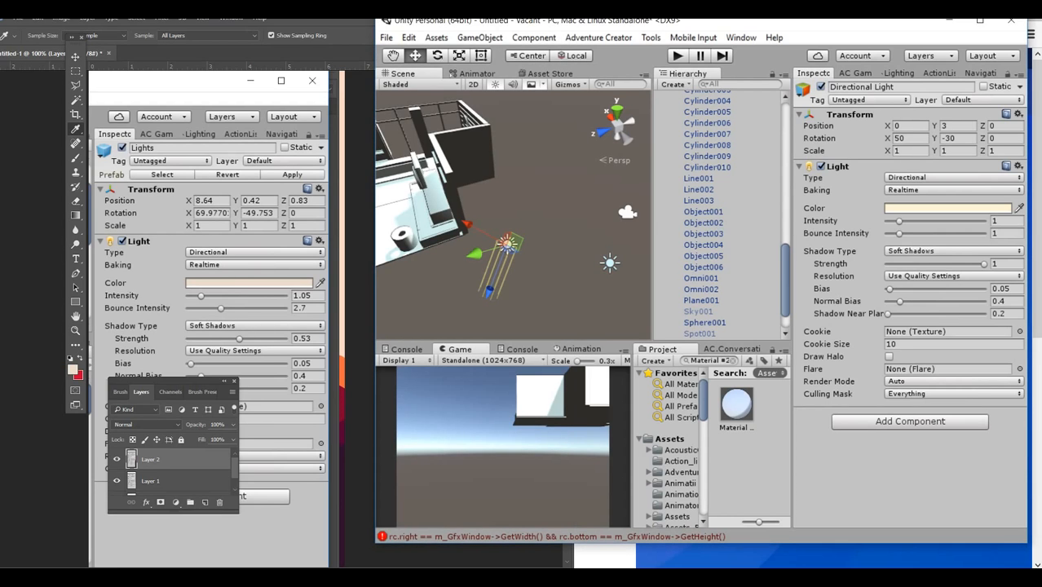
{"action": "left_click_drag", "start_coordinate": [701, 544], "coordinate": [701, 573]}
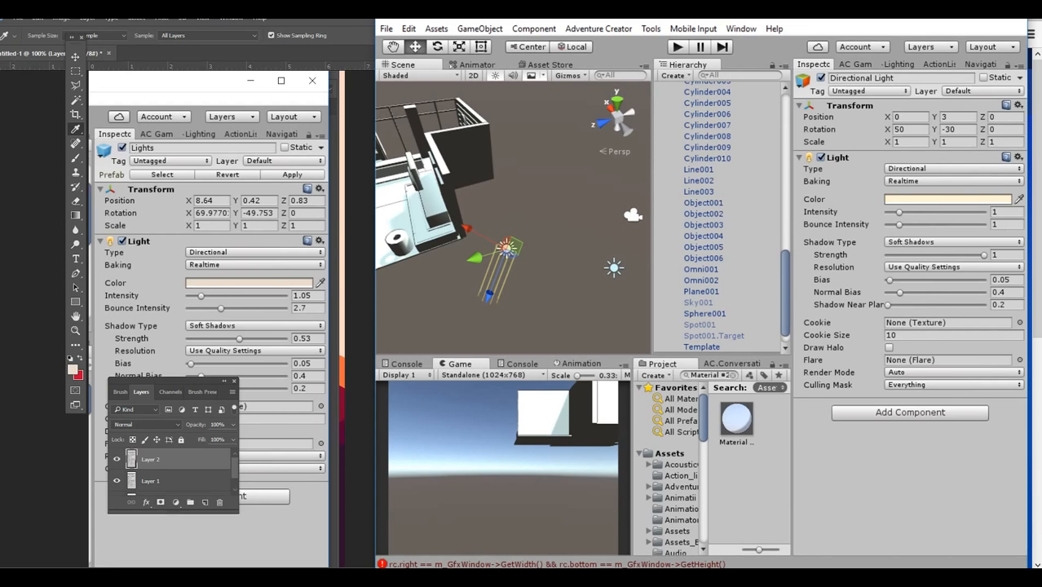
{"action": "left_click", "coordinate": [947, 199]}
{"action": "left_click", "coordinate": [121, 263]}
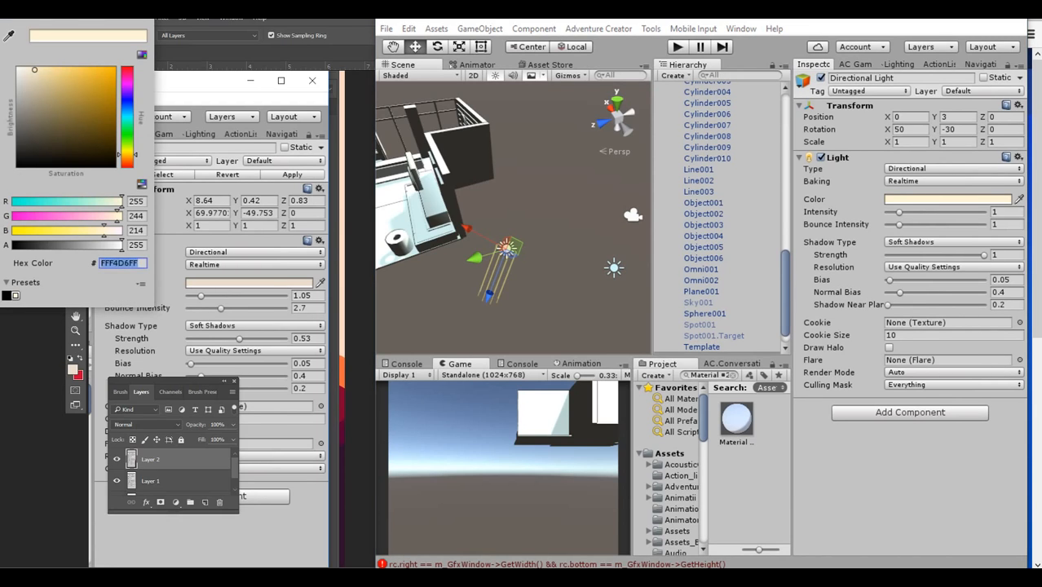
{"action": "right_click", "coordinate": [120, 262]}
{"action": "left_click", "coordinate": [155, 283]}
{"action": "key", "text": "alt+Tab"}
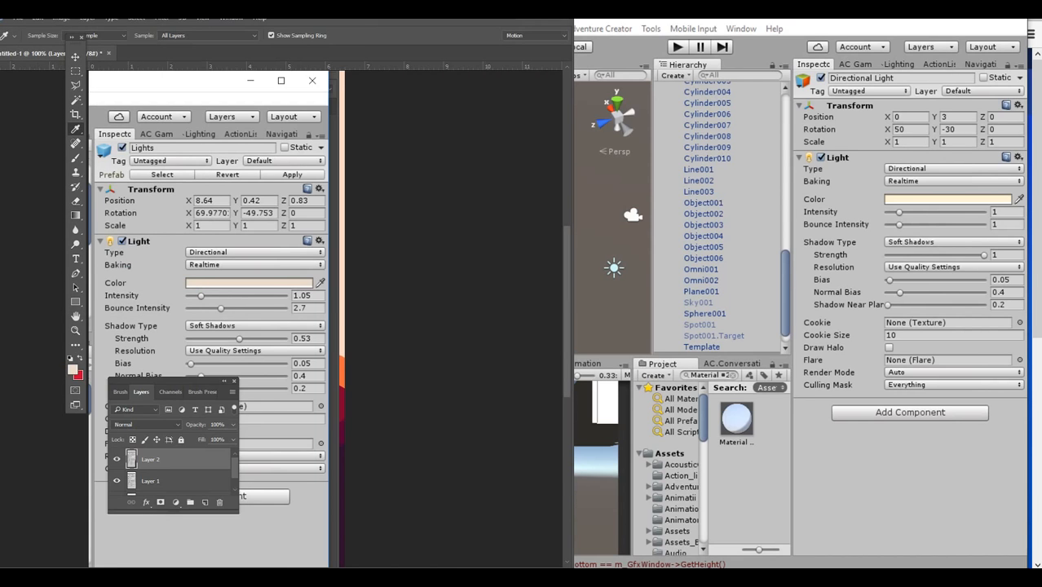
Copy the Photoshop foreground color's hex code, e9dccb, again and switch back to Unity
{"action": "left_click", "coordinate": [73, 370]}
{"action": "right_click", "coordinate": [489, 297]}
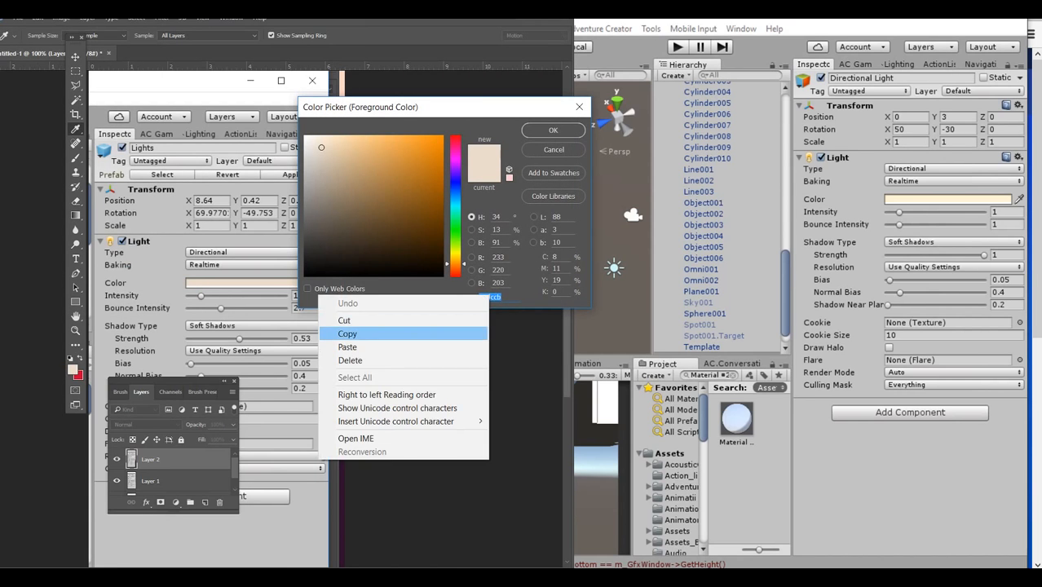
{"action": "left_click", "coordinate": [347, 332]}
{"action": "key", "text": "alt+Tab"}
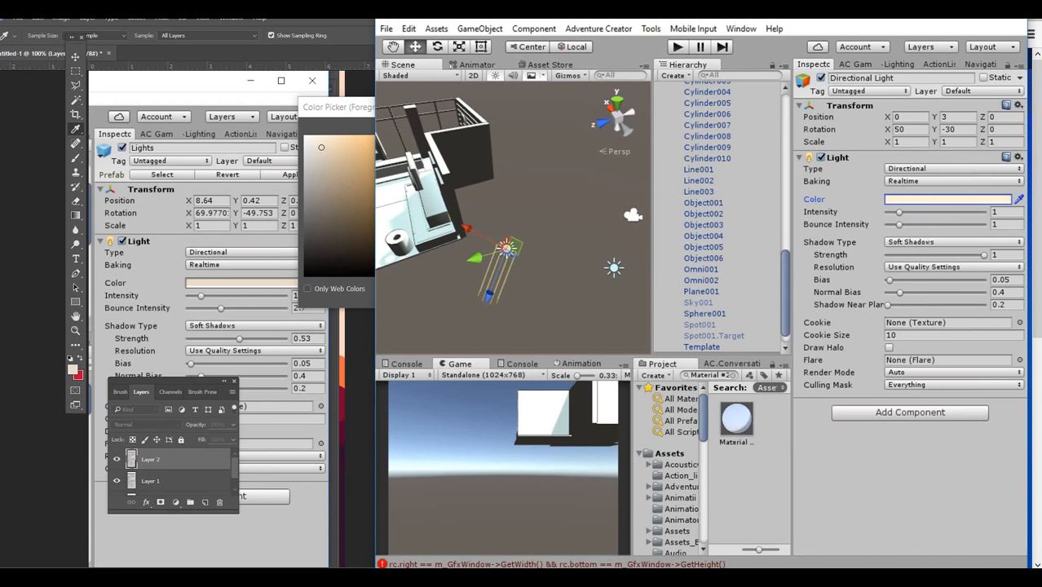
{"action": "key", "text": "alt+Tab"}
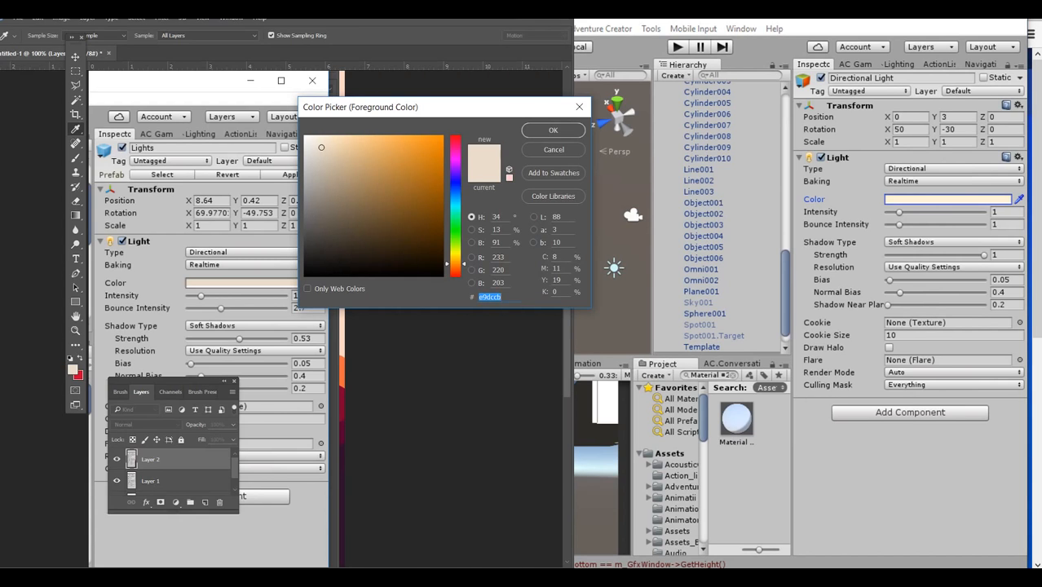
{"action": "key", "text": "alt+Tab"}
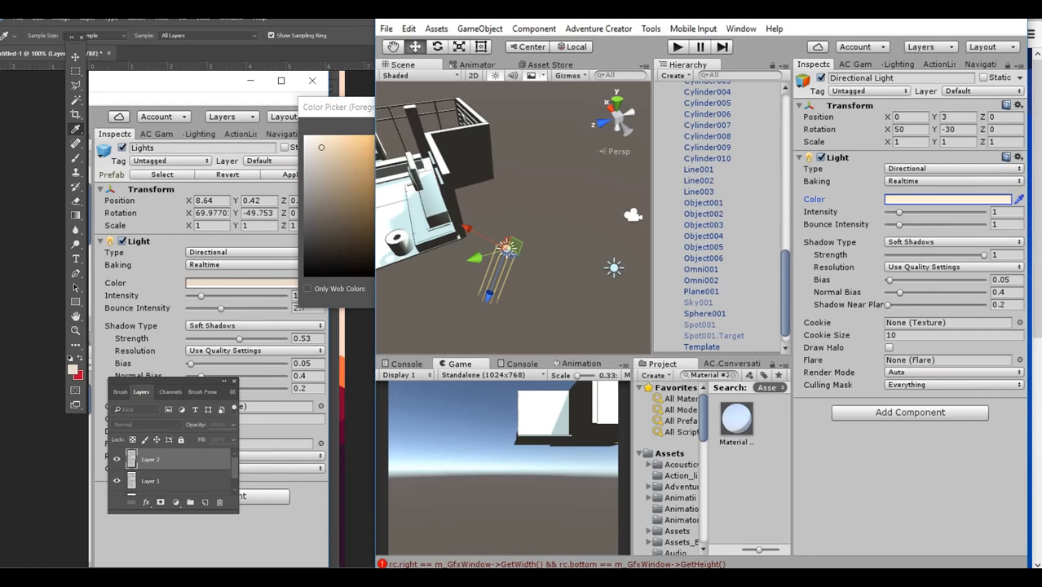
Set the original Directional Light's color to E9DCCBFF and dismiss the foreground color dialog in Photoshop
{"action": "left_click", "coordinate": [947, 199]}
{"action": "left_click", "coordinate": [123, 263]}
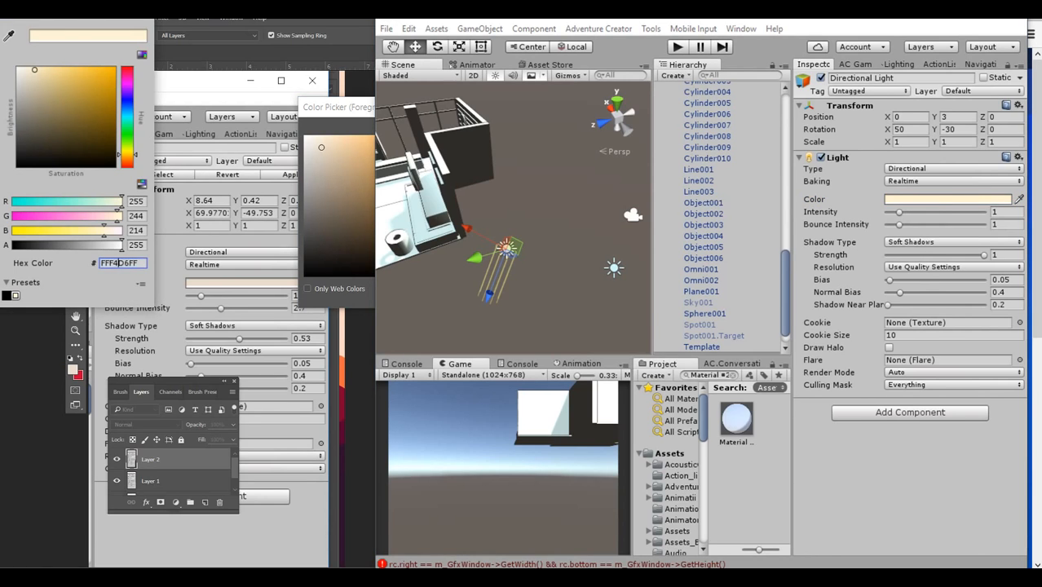
{"action": "double_click", "coordinate": [122, 264]}
{"action": "right_click", "coordinate": [124, 263]}
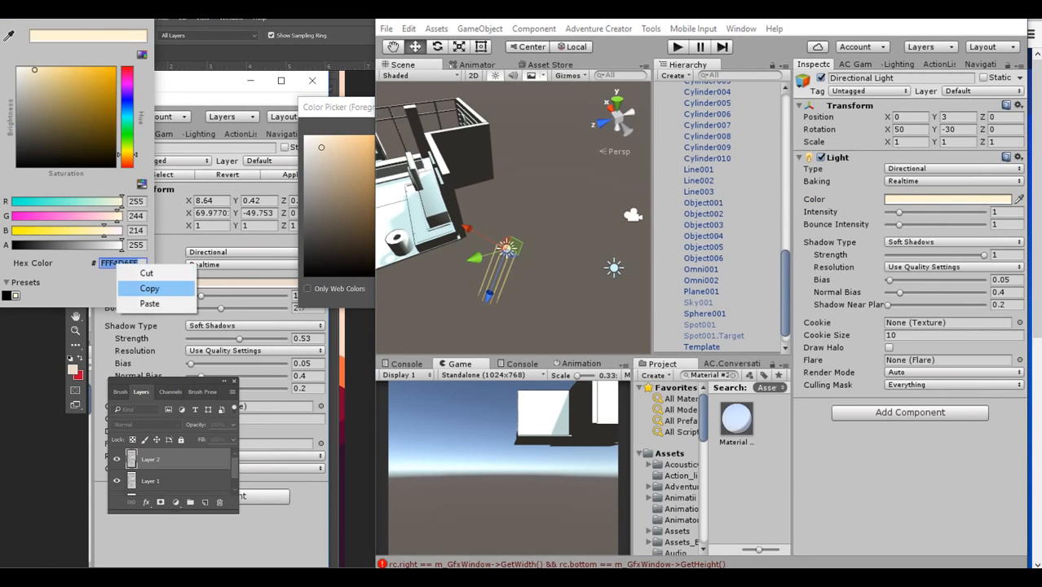
{"action": "left_click", "coordinate": [149, 303]}
{"action": "type", "text": "FF"}
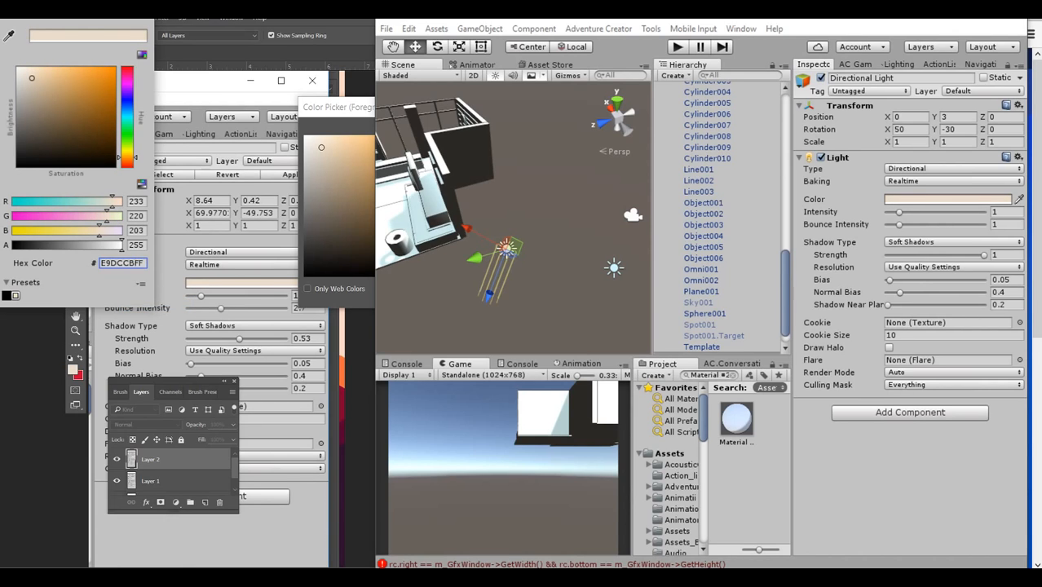
{"action": "key", "text": "Return"}
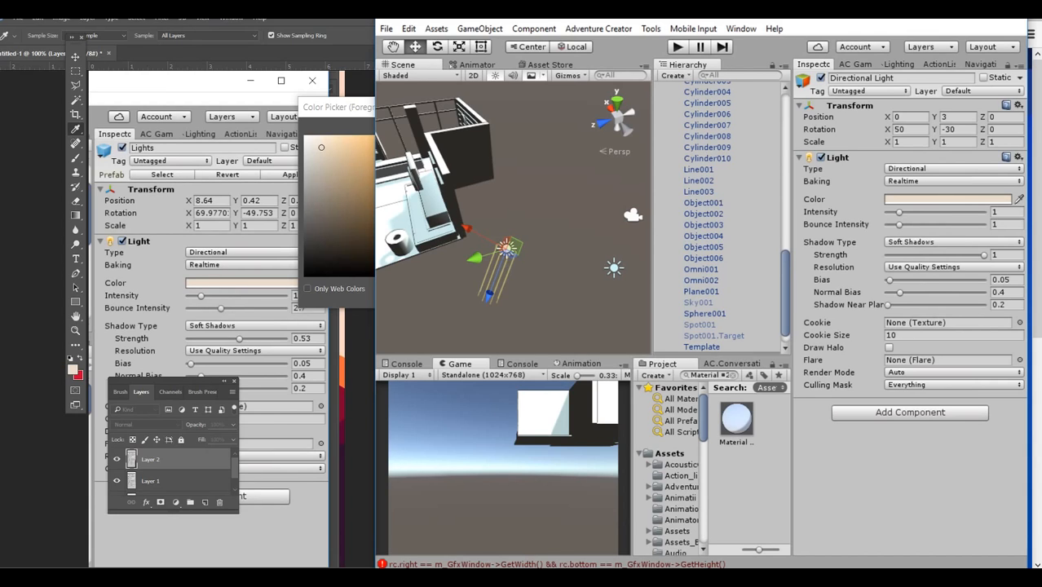
{"action": "left_click_drag", "start_coordinate": [339, 107], "coordinate": [385, 115]}
{"action": "key", "text": "Return"}
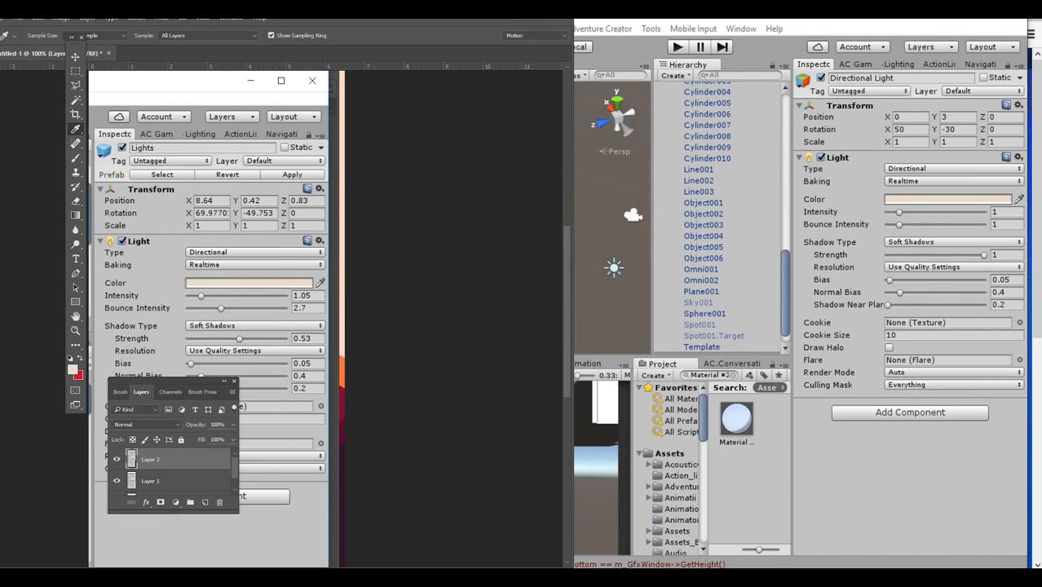
Try entering a new X rotation for the Directional Light and undo the changes
{"action": "left_click_drag", "start_coordinate": [522, 244], "coordinate": [556, 243], "text": "alt"}
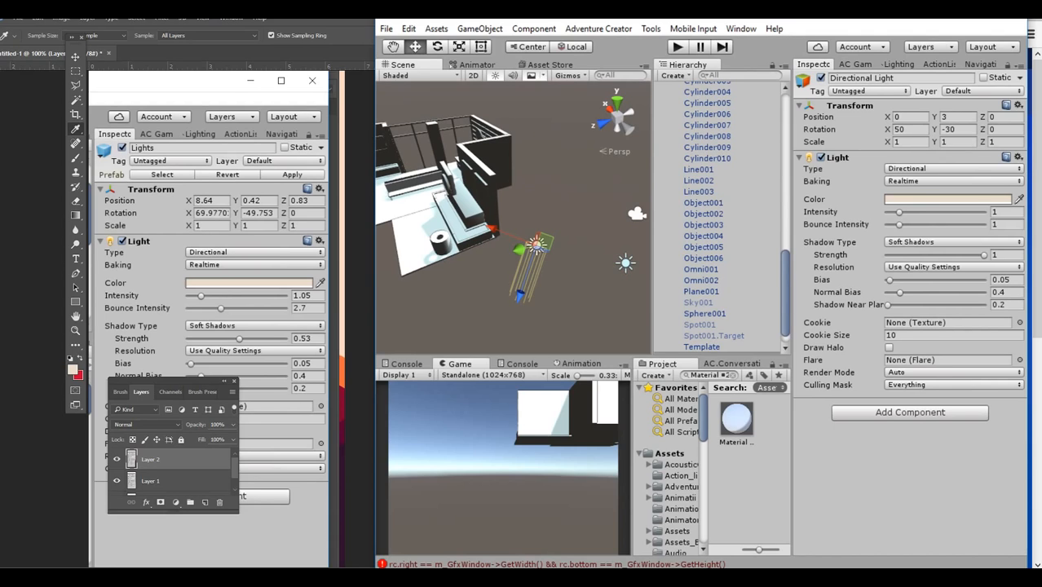
{"action": "left_click", "coordinate": [909, 129]}
{"action": "type", "text": "6"}
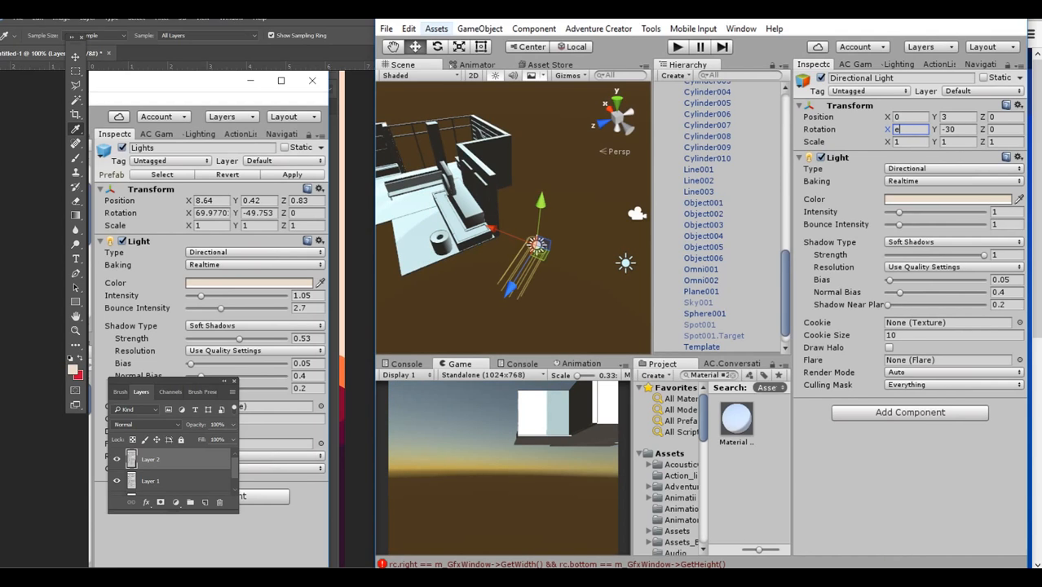
{"action": "left_click", "coordinate": [409, 29]}
{"action": "left_click", "coordinate": [399, 46]}
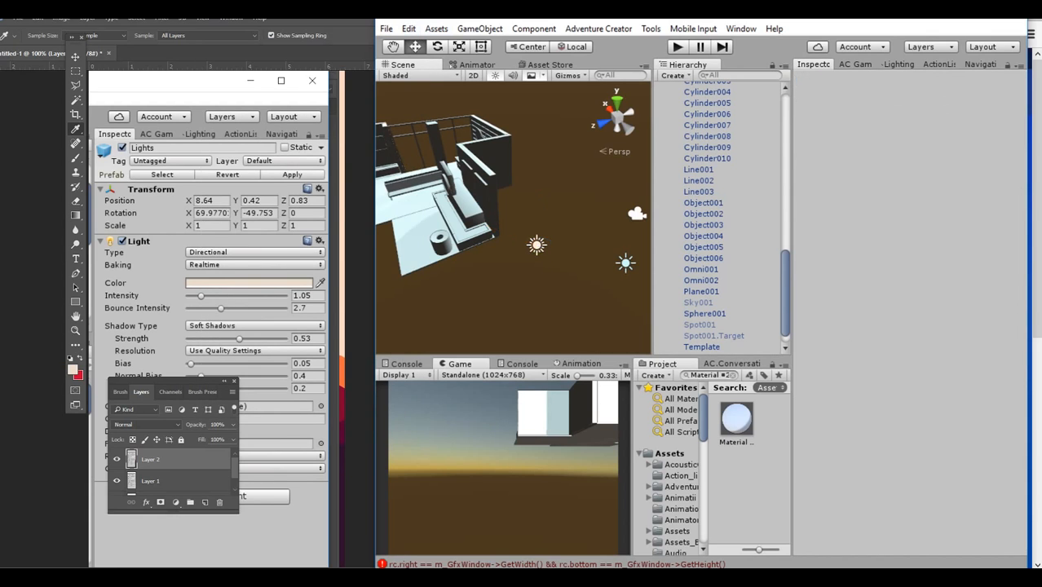
{"action": "left_click", "coordinate": [408, 29]}
{"action": "left_click", "coordinate": [261, 44]}
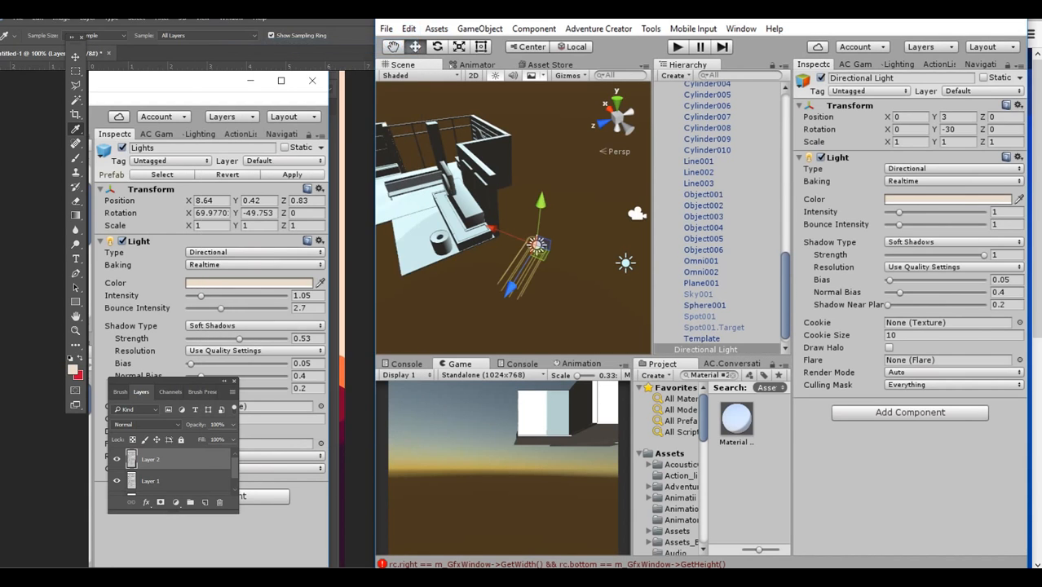
{"action": "left_click", "coordinate": [408, 29]}
{"action": "left_click", "coordinate": [261, 41]}
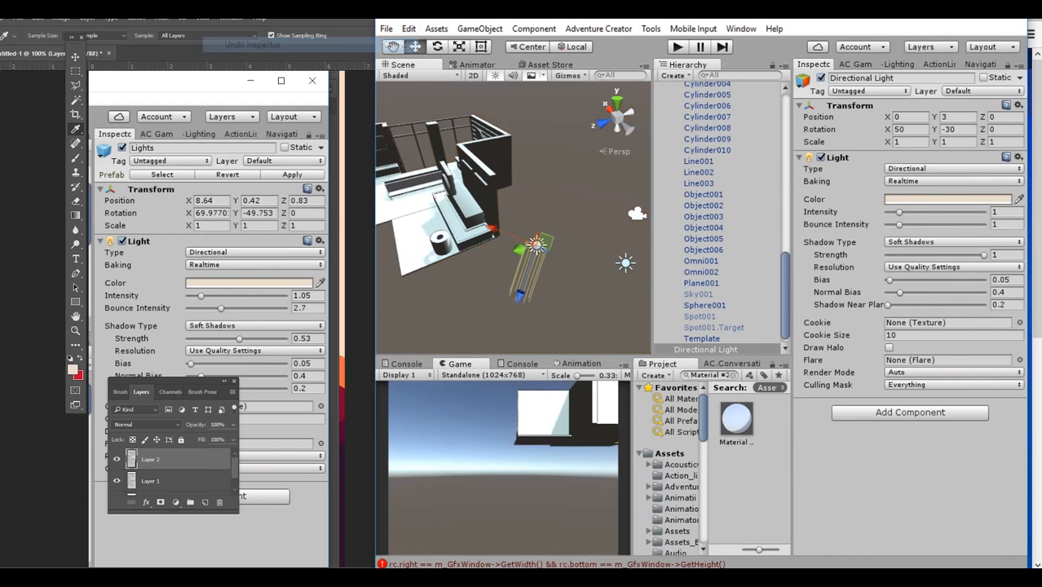
Reselect the original Directional Light, move it beside the lobby to about X 14.13, Y 3, Z 8.16, and activate the Rotate tool
{"action": "left_click_drag", "start_coordinate": [562, 200], "coordinate": [530, 196], "text": "alt"}
{"action": "left_click", "coordinate": [562, 195]}
{"action": "key", "text": "w"}
{"action": "key", "text": "e"}
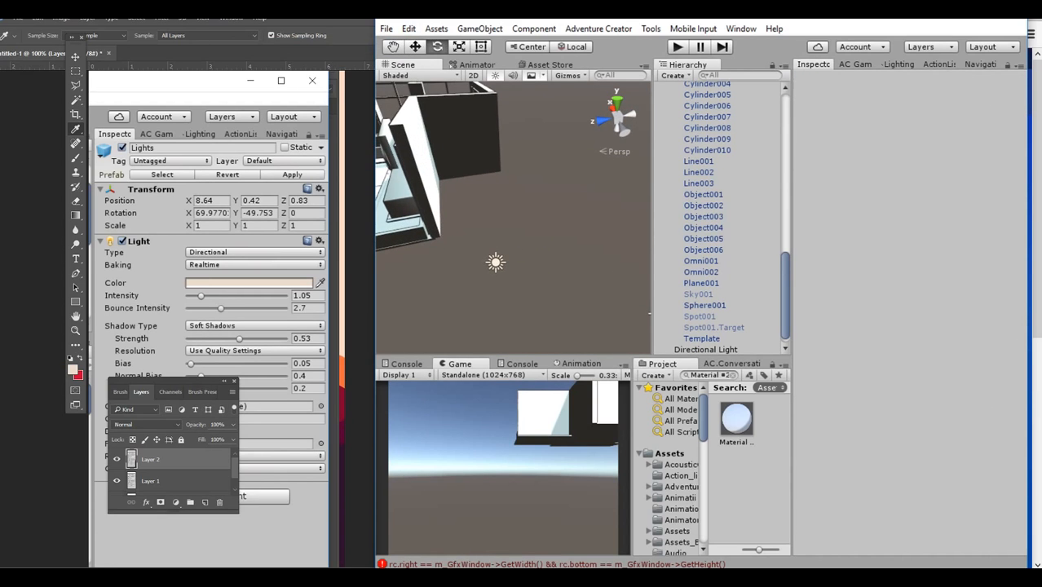
{"action": "left_click", "coordinate": [495, 262]}
{"action": "left_click_drag", "start_coordinate": [505, 241], "coordinate": [589, 232], "text": "alt"}
{"action": "scroll", "coordinate": [588, 244], "scroll_direction": "down", "scroll_amount": 6}
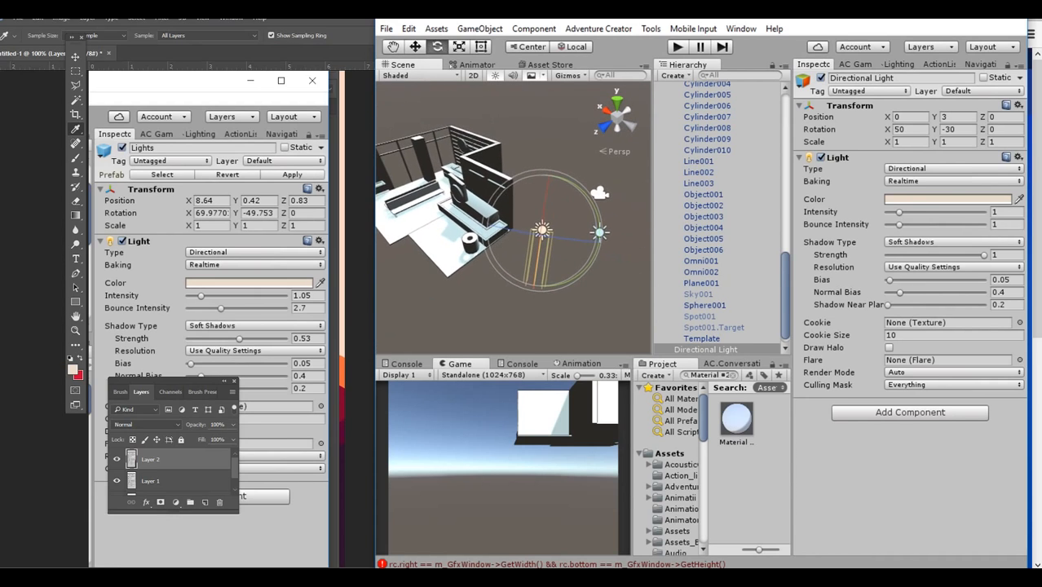
{"action": "key", "text": "w"}
{"action": "left_click_drag", "start_coordinate": [489, 222], "coordinate": [352, 200]}
{"action": "left_click_drag", "start_coordinate": [457, 237], "coordinate": [493, 238], "text": "alt"}
{"action": "key", "text": "a"}
{"action": "right_click_drag", "start_coordinate": [493, 238], "coordinate": [494, 237]}
{"action": "left_click_drag", "start_coordinate": [482, 228], "coordinate": [385, 229]}
{"action": "right_click_drag", "start_coordinate": [385, 229], "coordinate": [370, 227]}
{"action": "key", "text": "e"}
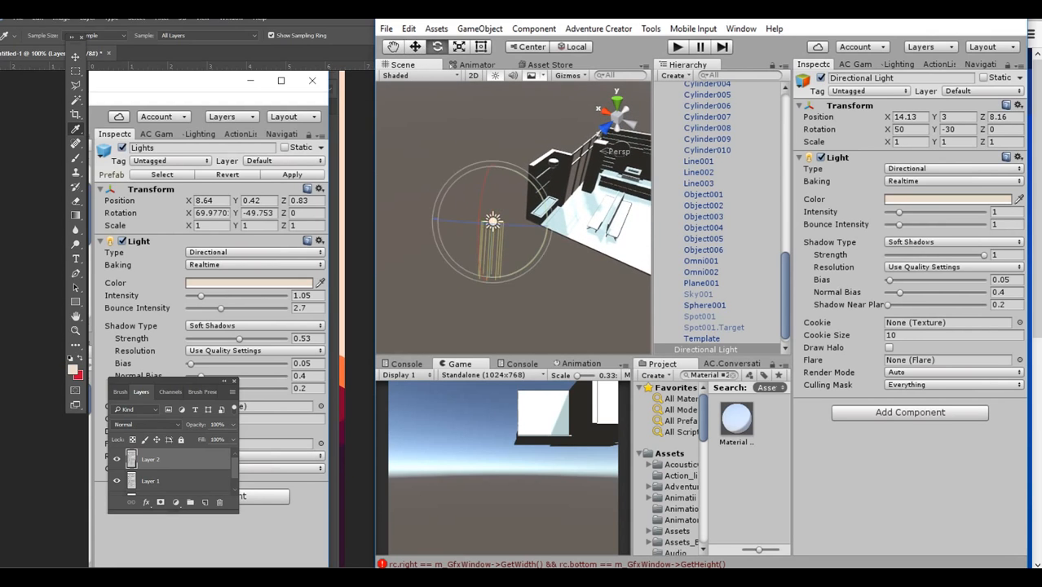
Rotate the original Directional Light freehand to about X 73.16, Y -50.74, Z -32.12
{"action": "left_click_drag", "start_coordinate": [493, 223], "coordinate": [526, 232]}
{"action": "scroll", "coordinate": [526, 232], "scroll_direction": "down", "scroll_amount": 2}
{"action": "middle_click_drag", "start_coordinate": [526, 232], "coordinate": [481, 232]}
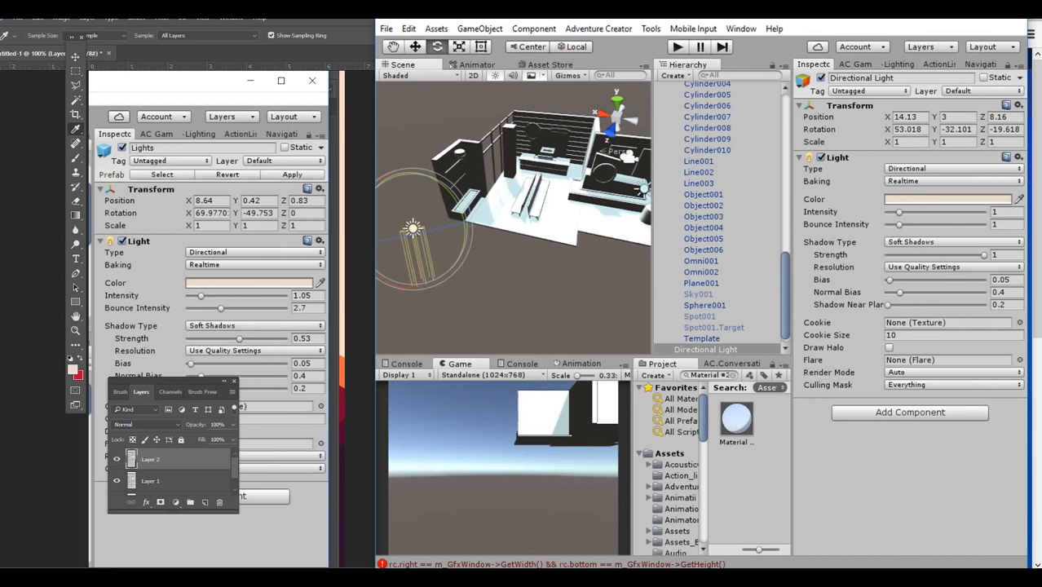
{"action": "right_click_drag", "start_coordinate": [514, 222], "coordinate": [490, 220]}
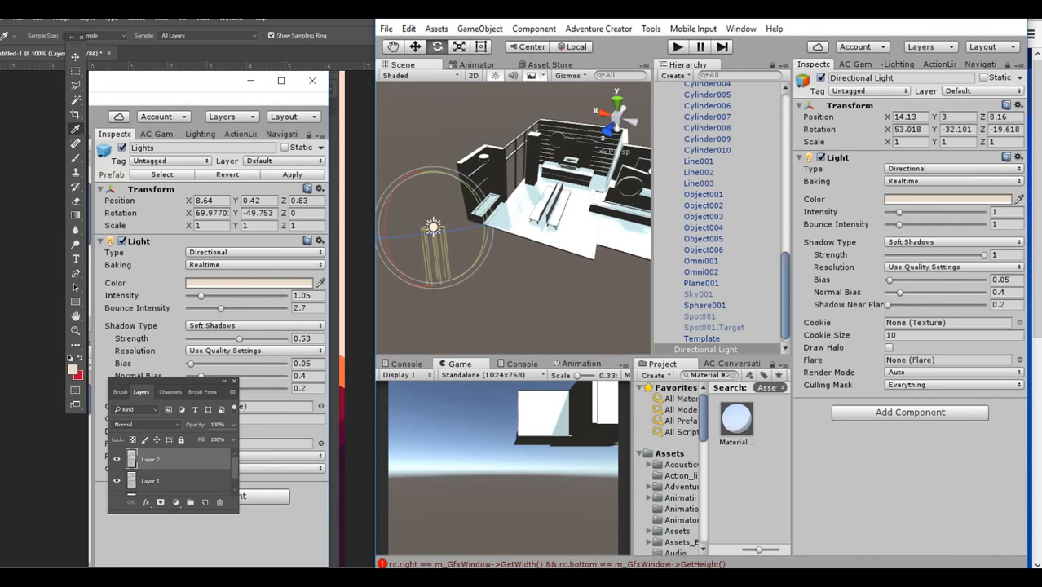
{"action": "left_click_drag", "start_coordinate": [482, 226], "coordinate": [491, 226]}
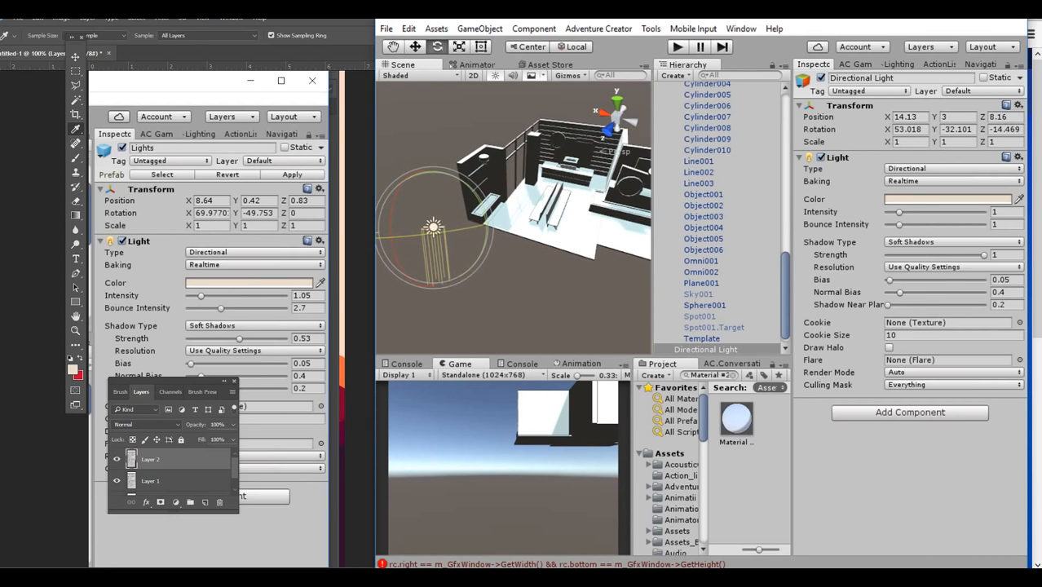
{"action": "left_click_drag", "start_coordinate": [392, 223], "coordinate": [391, 231]}
{"action": "left_click_drag", "start_coordinate": [392, 225], "coordinate": [394, 238]}
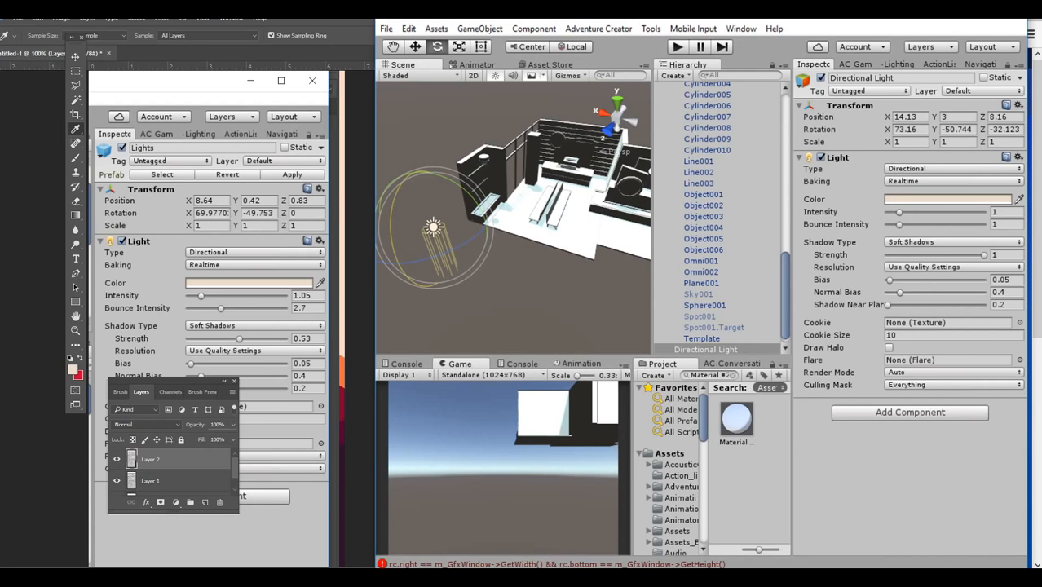
Set the original Directional Light's rotation to X 69.977, Y -49.75 and Z 0
{"action": "left_click", "coordinate": [909, 130]}
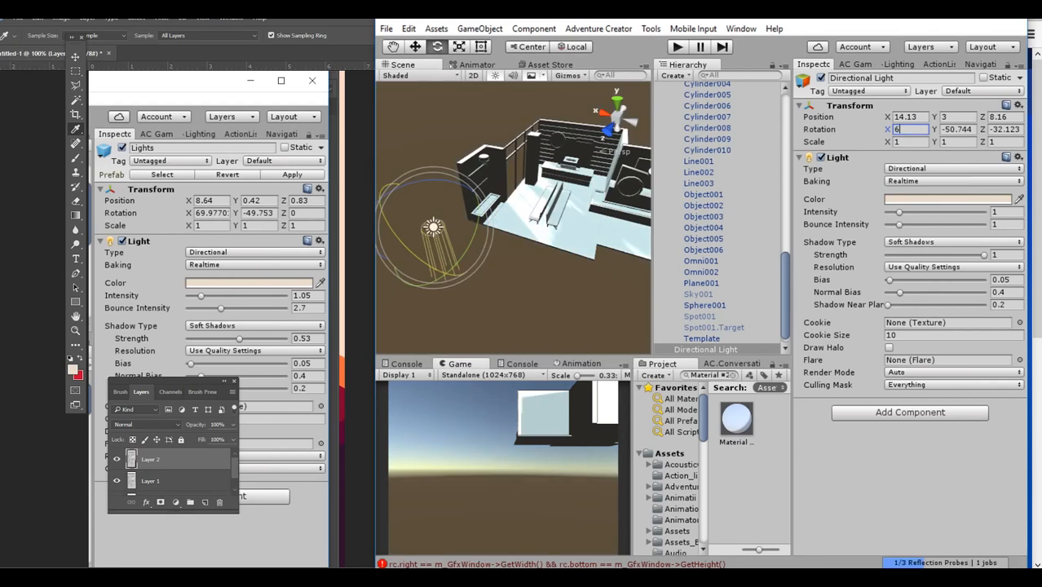
{"action": "type", "text": "69."}
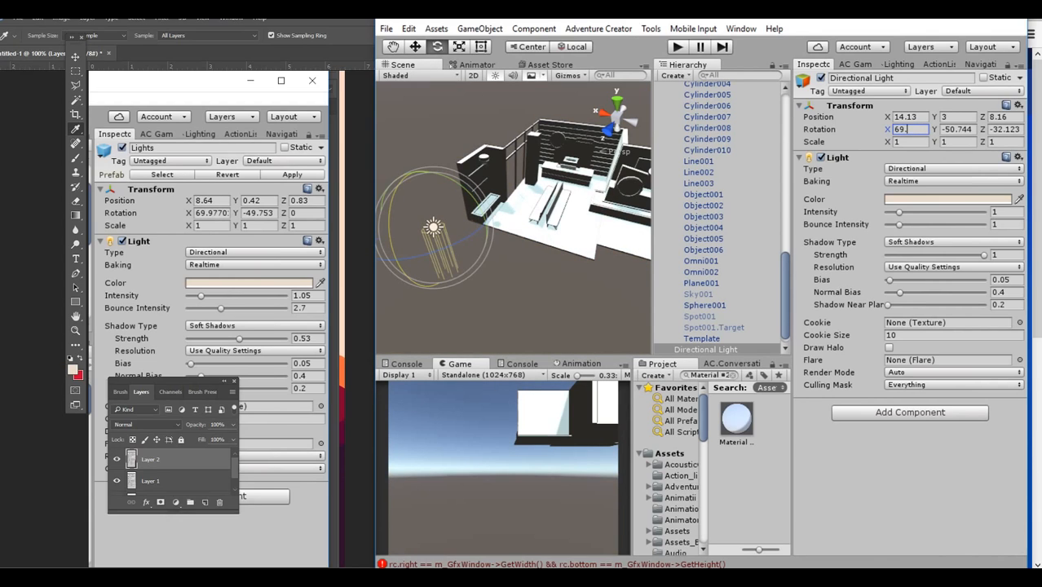
{"action": "type", "text": "9770"}
{"action": "key", "text": "BackSpace"}
{"action": "key", "text": "Tab"}
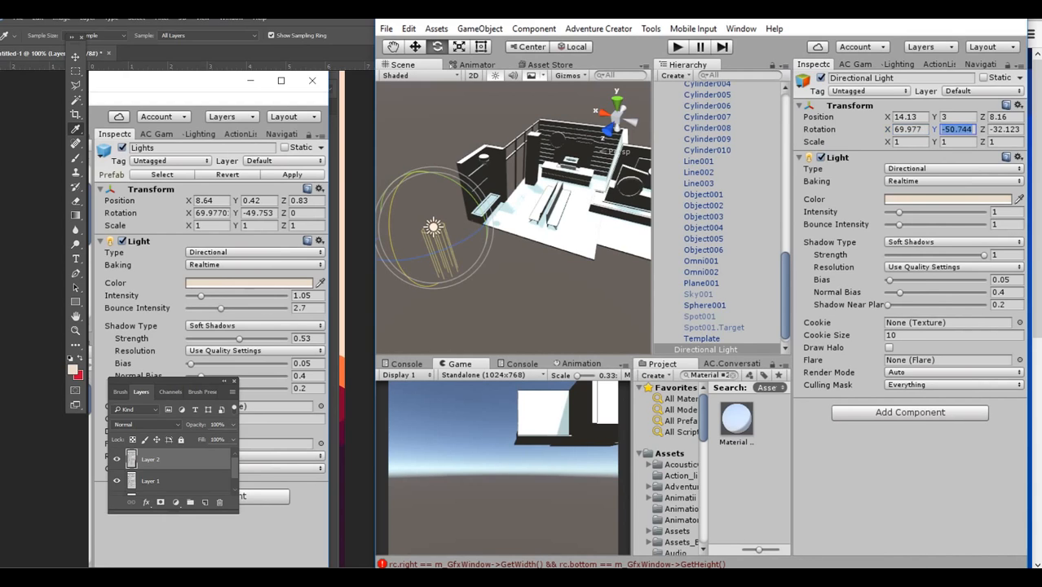
{"action": "type", "text": "-5"}
{"action": "key", "text": "BackSpace"}
{"action": "type", "text": "49"}
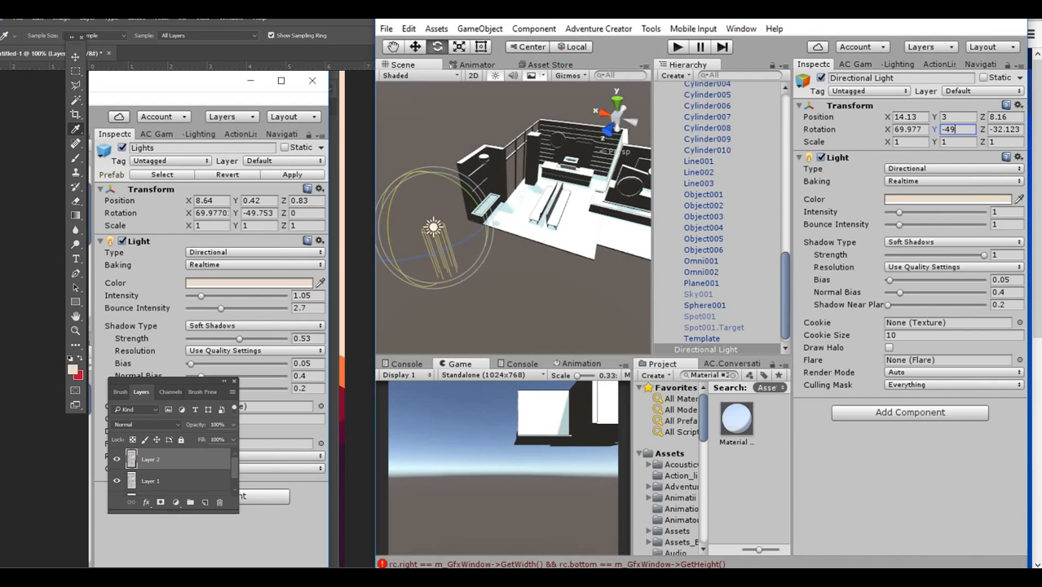
{"action": "type", "text": ".75"}
{"action": "key", "text": "Tab"}
{"action": "type", "text": "0"}
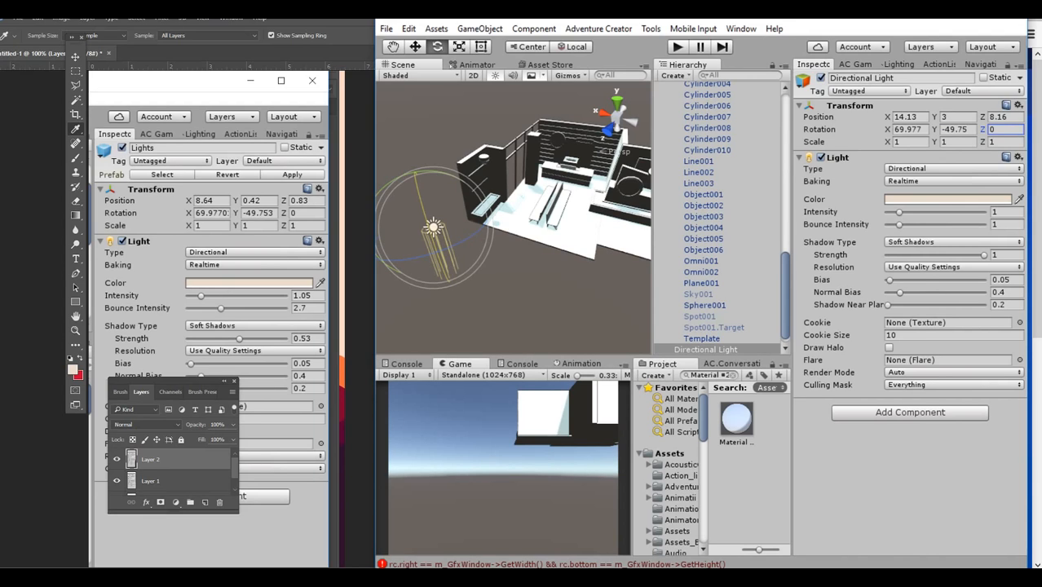
Try rotating the original Directional Light freehand and undo the rotation changes
{"action": "key", "text": "w"}
{"action": "right_click_drag", "start_coordinate": [530, 236], "coordinate": [566, 225]}
{"action": "key", "text": "f"}
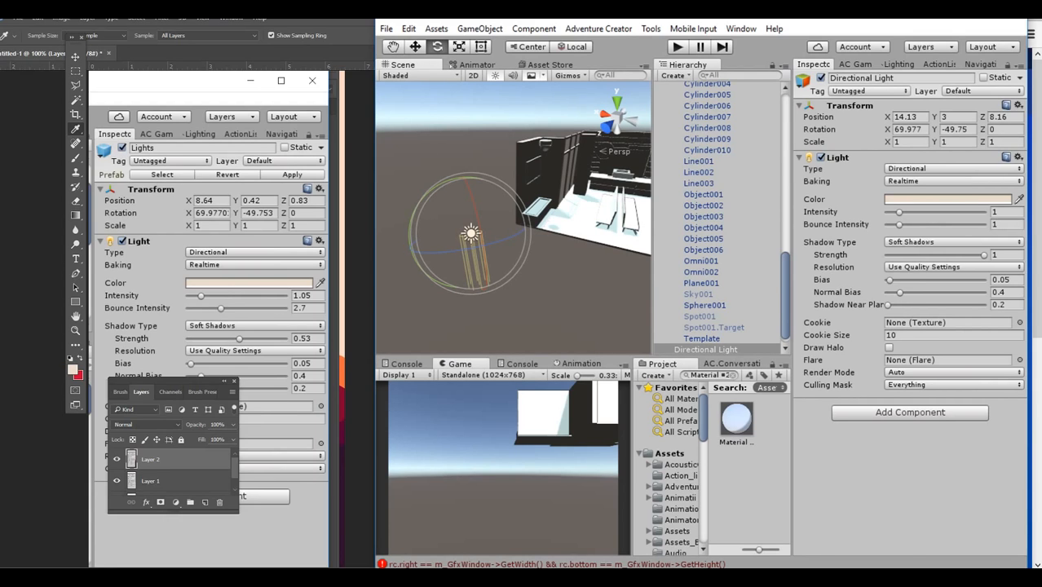
{"action": "right_click_drag", "start_coordinate": [514, 220], "coordinate": [523, 227]}
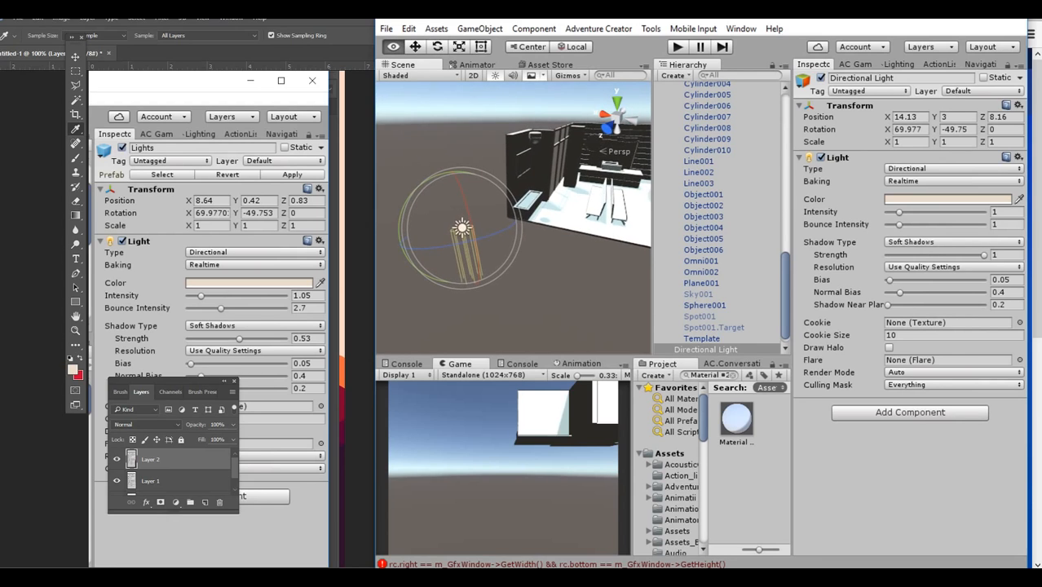
{"action": "left_click_drag", "start_coordinate": [523, 227], "coordinate": [436, 224], "text": "alt"}
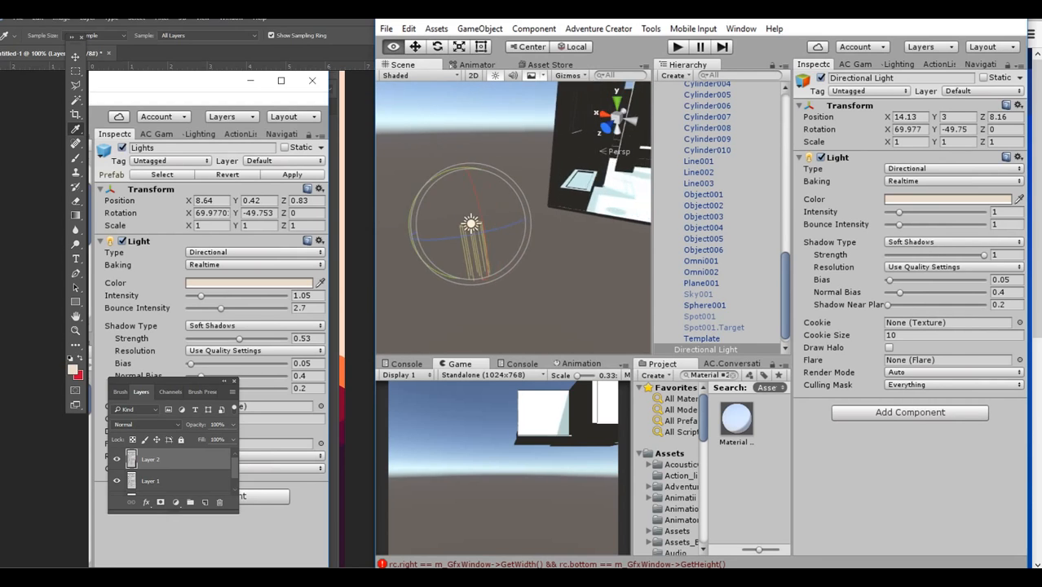
{"action": "key", "text": "e"}
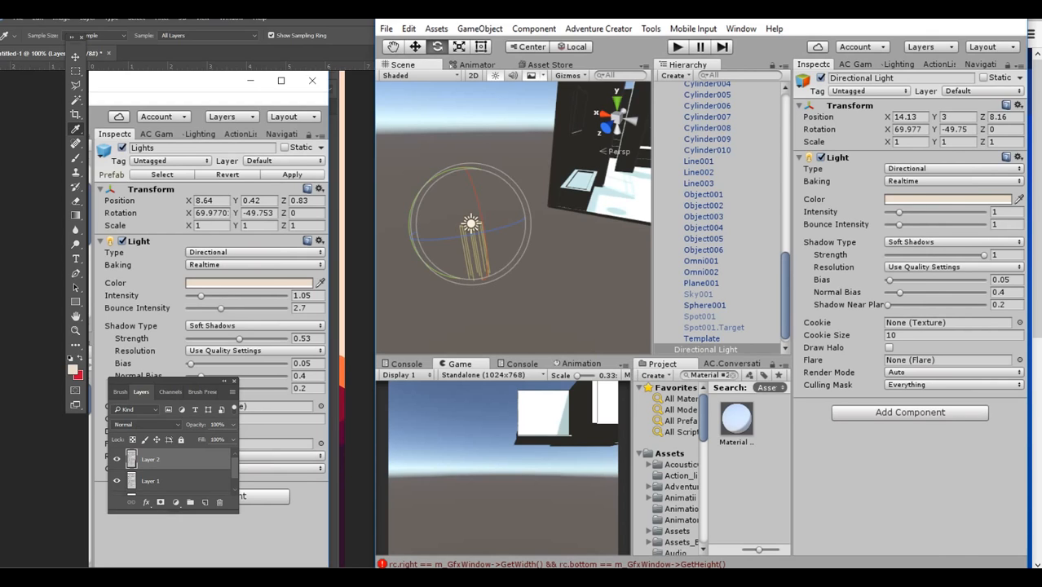
{"action": "left_click_drag", "start_coordinate": [471, 237], "coordinate": [471, 245]}
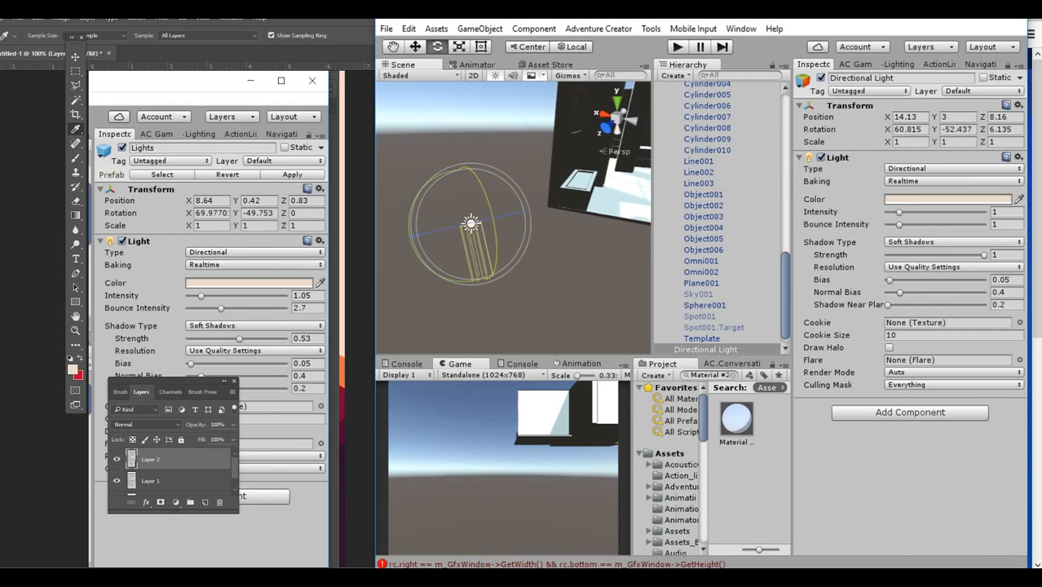
{"action": "left_click", "coordinate": [409, 28]}
{"action": "left_click", "coordinate": [367, 44]}
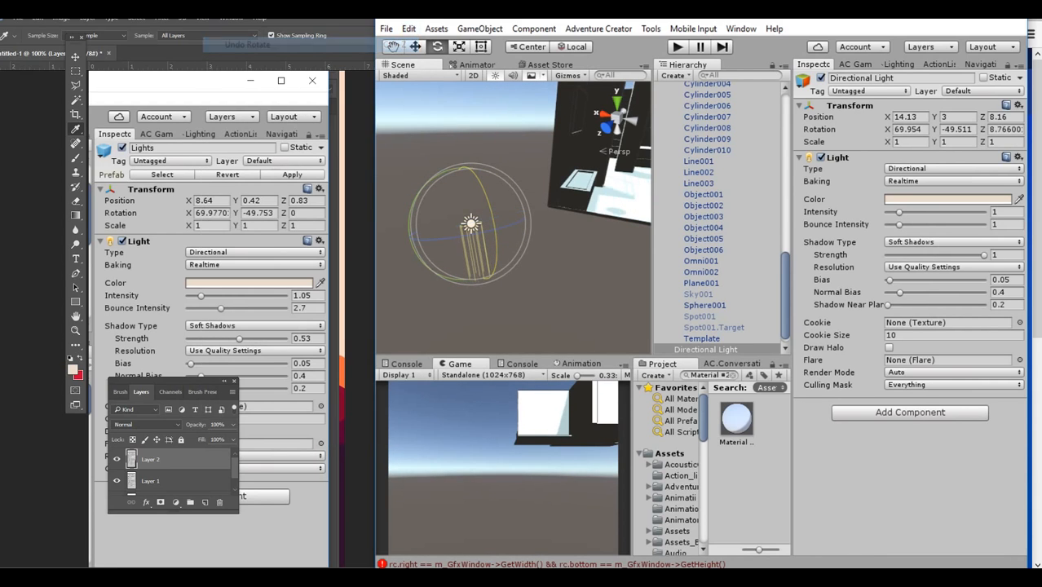
{"action": "left_click", "coordinate": [409, 29]}
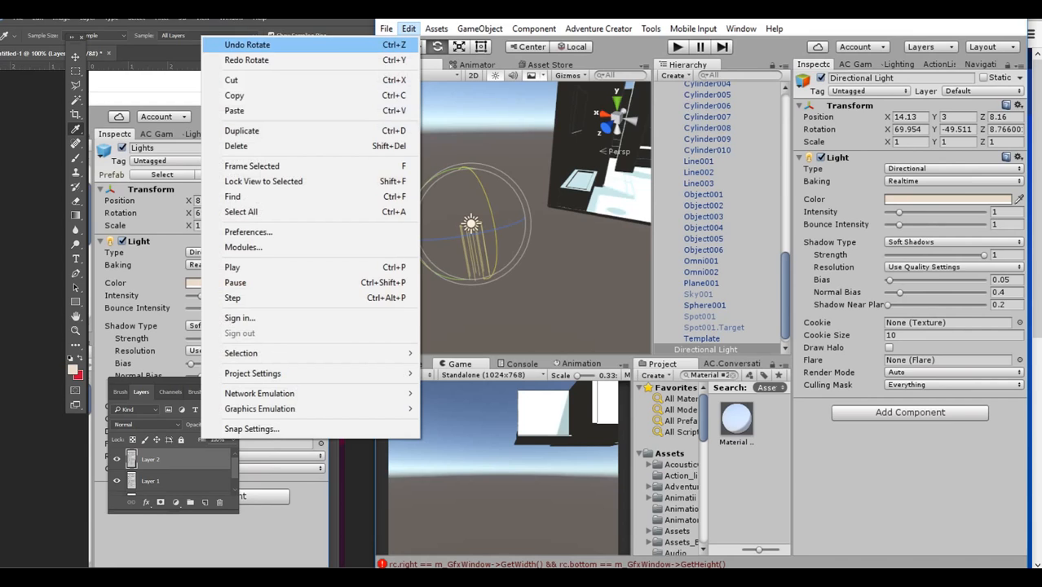
{"action": "left_click", "coordinate": [384, 45]}
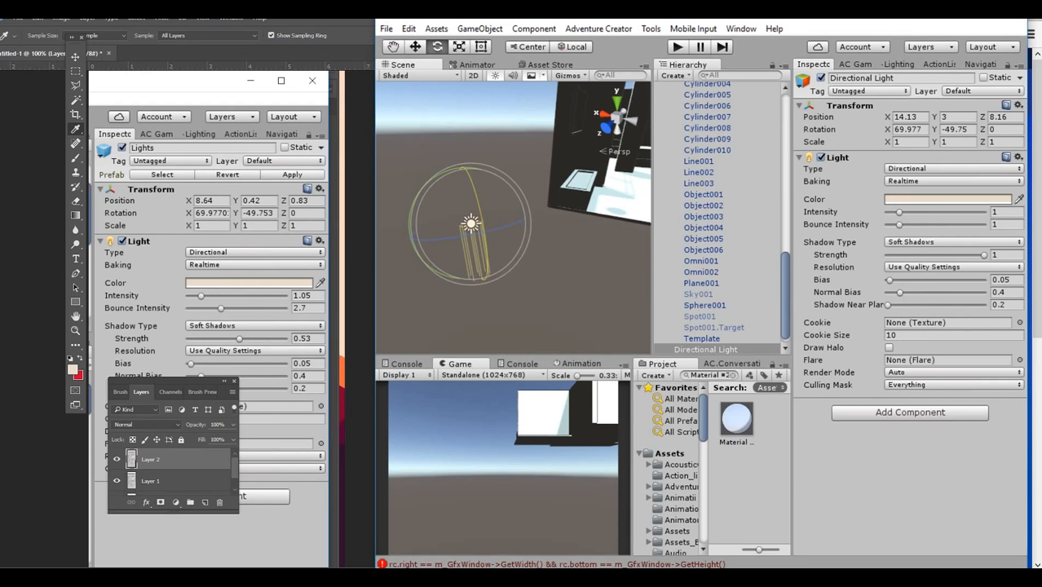
Set the original Directional Light's intensity to 1.05 and its bounce intensity to 2.7
{"action": "right_click_drag", "start_coordinate": [481, 221], "coordinate": [613, 217]}
{"action": "key", "text": "a"}
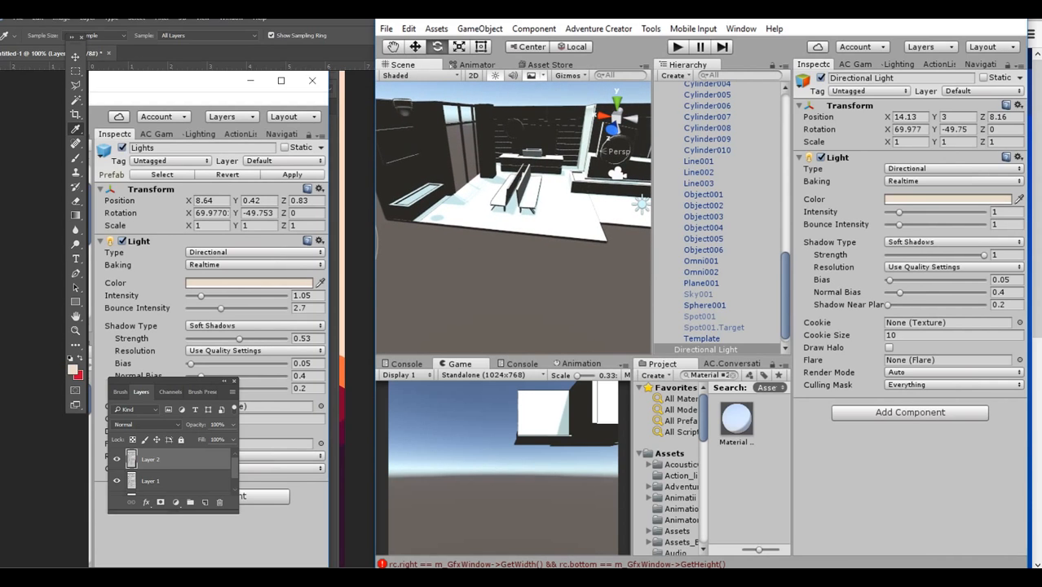
{"action": "key", "text": "f"}
{"action": "mouse_move", "coordinate": [899, 212]}
{"action": "left_mouse_down"}
{"action": "mouse_move", "coordinate": [967, 212]}
{"action": "mouse_move", "coordinate": [902, 211]}
{"action": "left_mouse_up"}
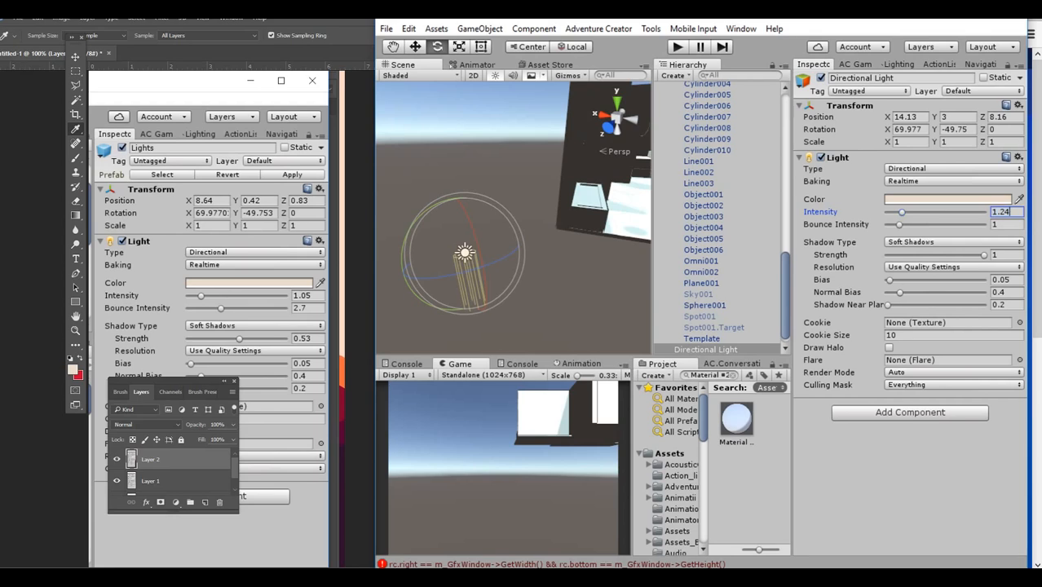
{"action": "type", "text": "1"}
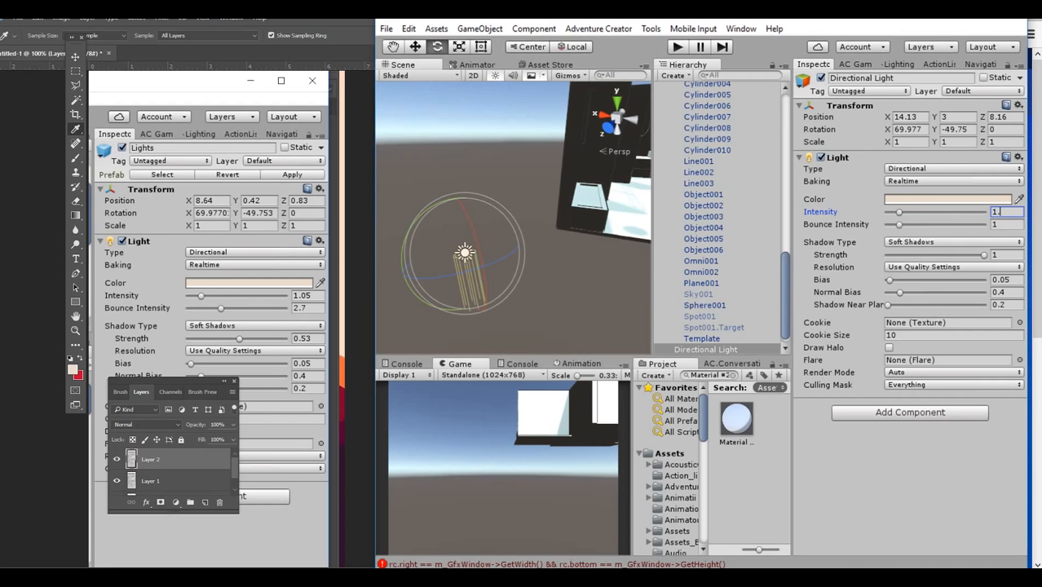
{"action": "type", "text": ".05"}
{"action": "key", "text": "Tab"}
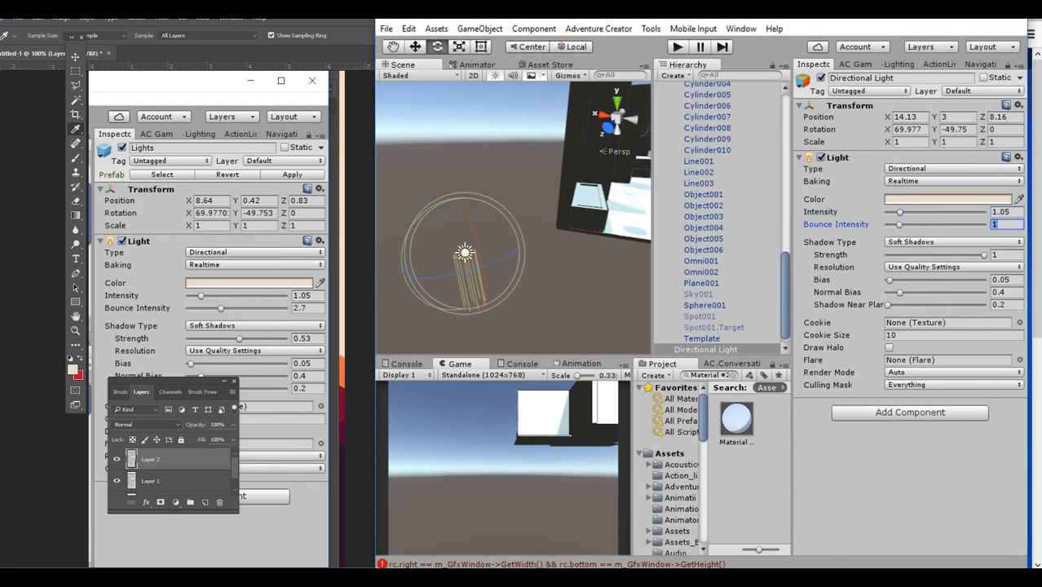
{"action": "type", "text": "2.7"}
Move Photoshop's Layers panel off the reference's shadow settings, then switch back to Unity and select the light-blue directional light
{"action": "left_click_drag", "start_coordinate": [171, 381], "coordinate": [149, 167]}
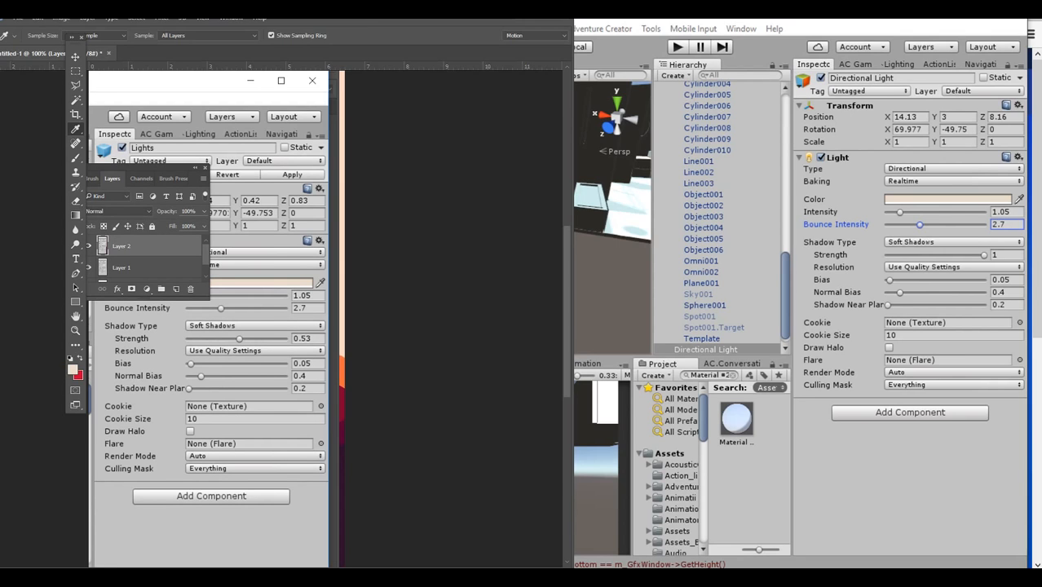
{"action": "key", "text": "alt+Tab"}
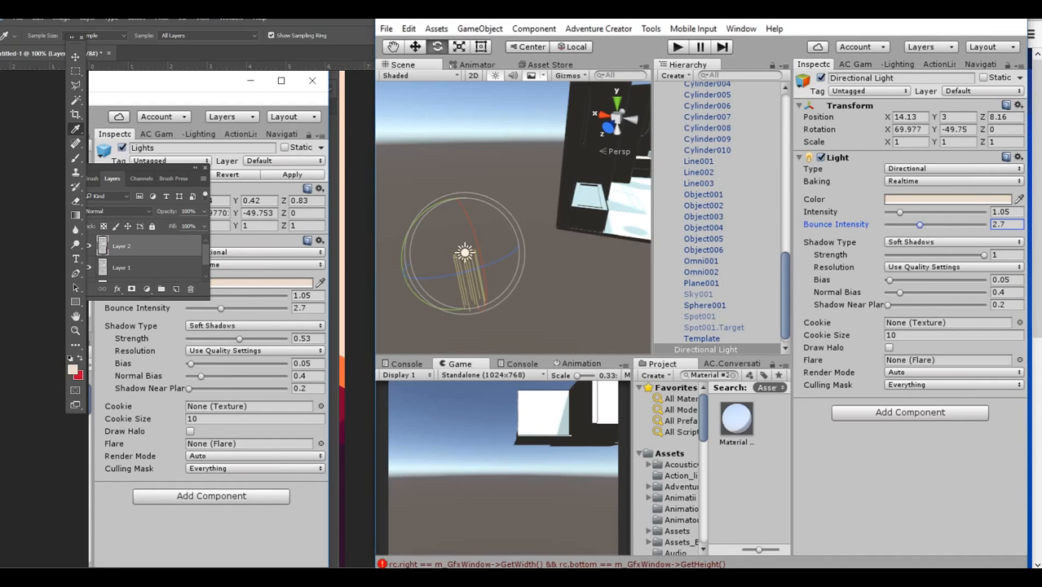
{"action": "right_click_drag", "start_coordinate": [489, 236], "coordinate": [595, 221]}
{"action": "left_click", "coordinate": [516, 254]}
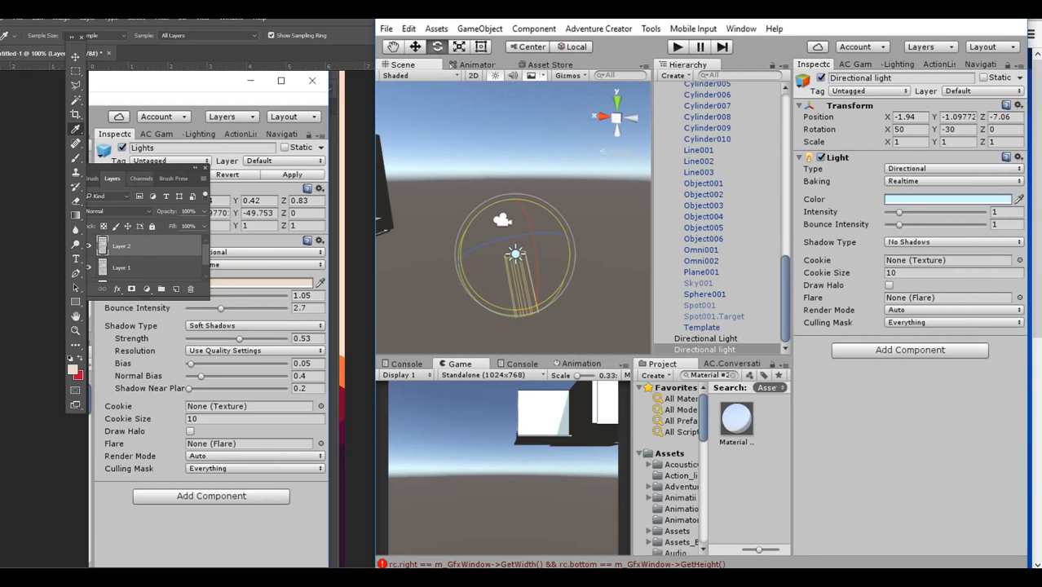
Switch to Photoshop, hide Layer 2, move the Layers panel clear of the reference, and return to Unity
{"action": "key", "text": "alt+Tab"}
{"action": "left_click", "coordinate": [133, 247]}
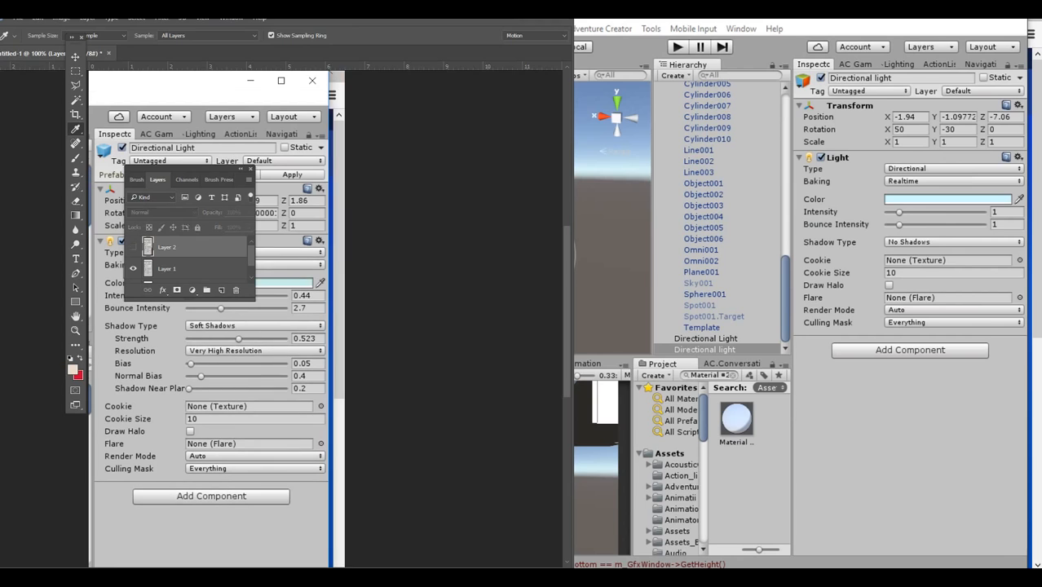
{"action": "left_click_drag", "start_coordinate": [237, 169], "coordinate": [464, 124]}
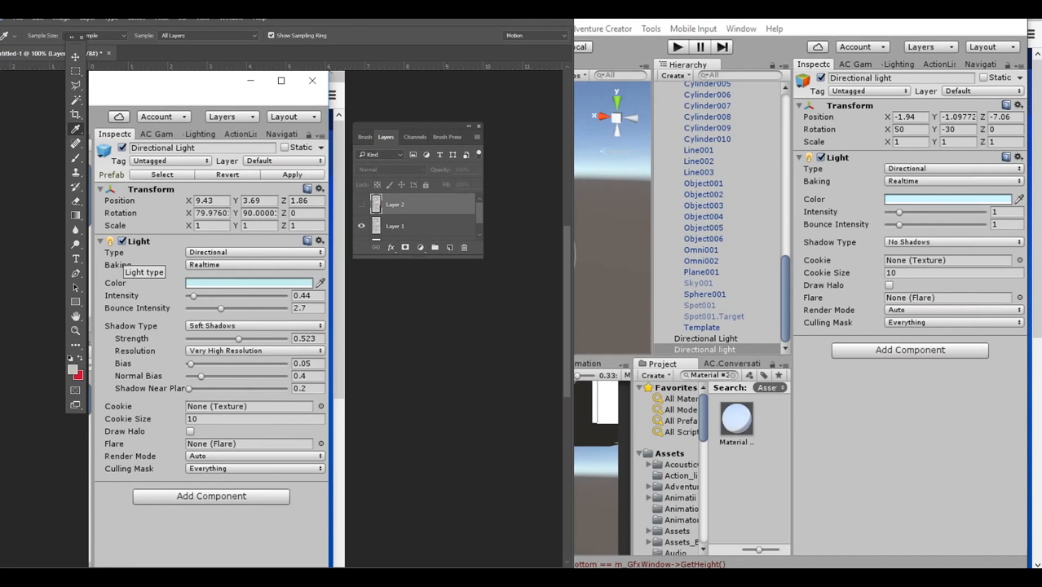
{"action": "key", "text": "alt+Tab"}
Set the light-blue directional light's X rotation to 79.976
{"action": "right_click_drag", "start_coordinate": [522, 220], "coordinate": [464, 251]}
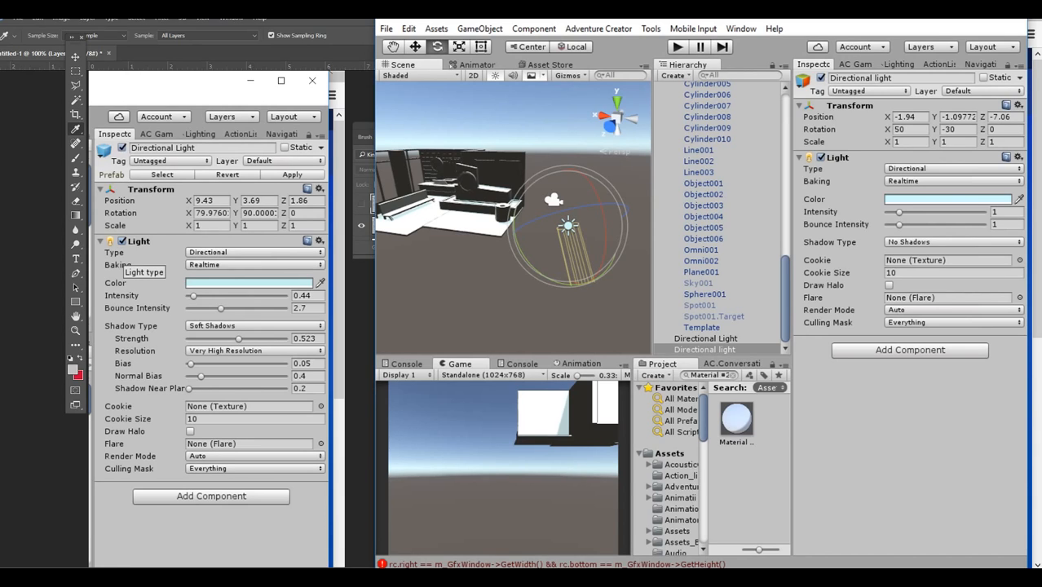
{"action": "left_click", "coordinate": [909, 130]}
{"action": "type", "text": "79."}
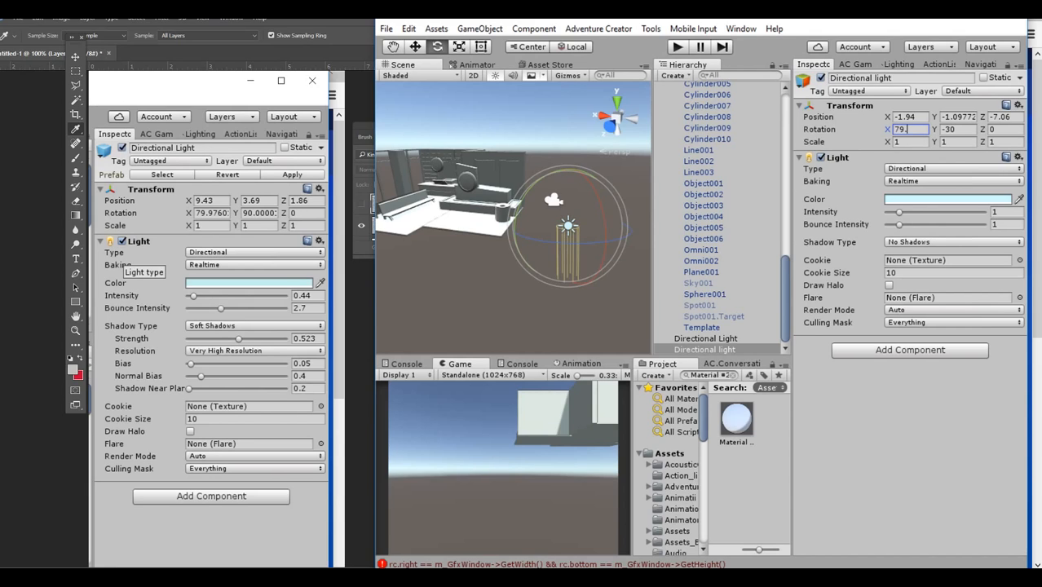
{"action": "type", "text": "976"}
Reselect the light-blue directional light and set its Y rotation to 90
{"action": "left_click_drag", "start_coordinate": [562, 245], "coordinate": [489, 243], "text": "alt"}
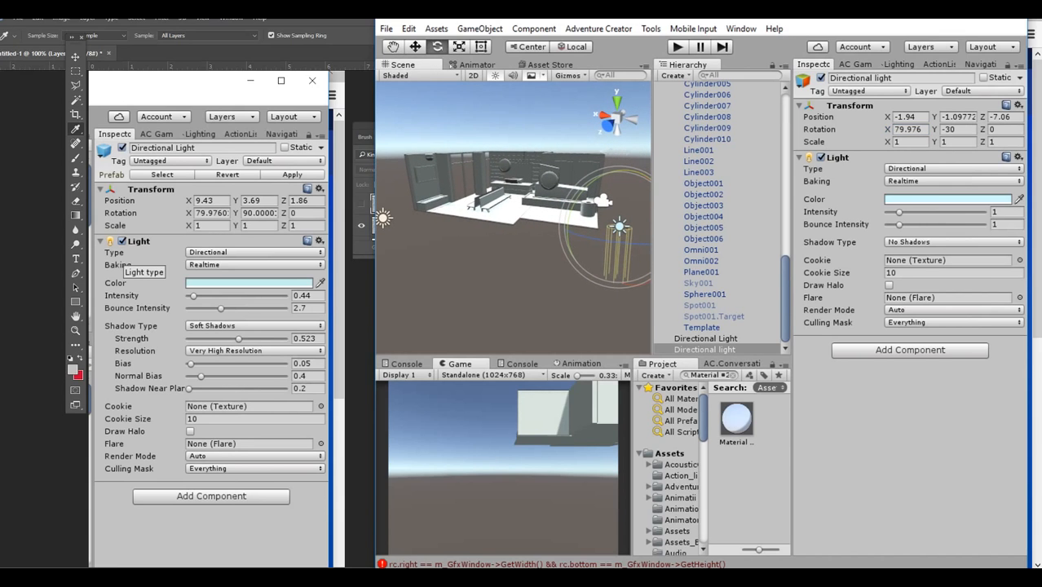
{"action": "left_click", "coordinate": [382, 218]}
{"action": "left_click", "coordinate": [620, 225]}
{"action": "left_click_drag", "start_coordinate": [600, 236], "coordinate": [556, 240], "text": "alt"}
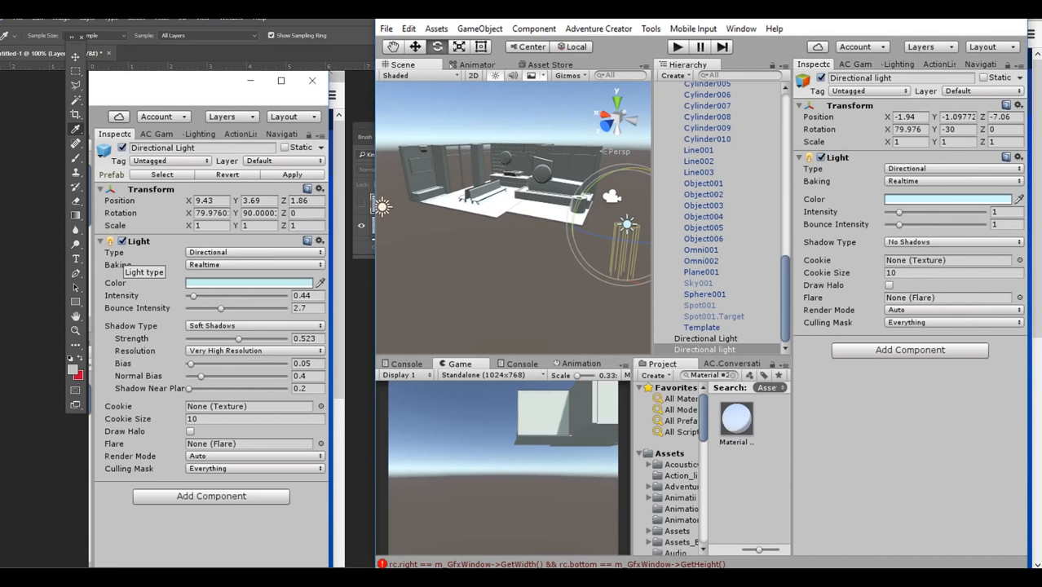
{"action": "left_click", "coordinate": [960, 129]}
{"action": "left_click", "coordinate": [960, 130]}
{"action": "key", "text": "BackSpace"}
{"action": "key", "text": "BackSpace"}
{"action": "key", "text": "BackSpace"}
{"action": "type", "text": "90"}
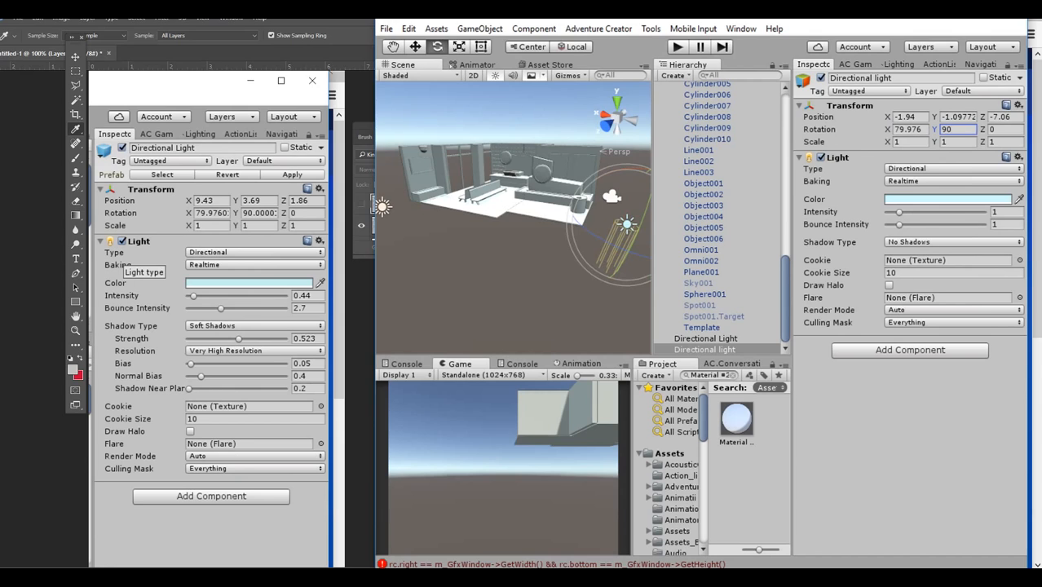
Set the light-blue directional light's intensity to 0.44 and its bounce intensity to 2.7
{"action": "right_click_drag", "start_coordinate": [522, 236], "coordinate": [572, 233]}
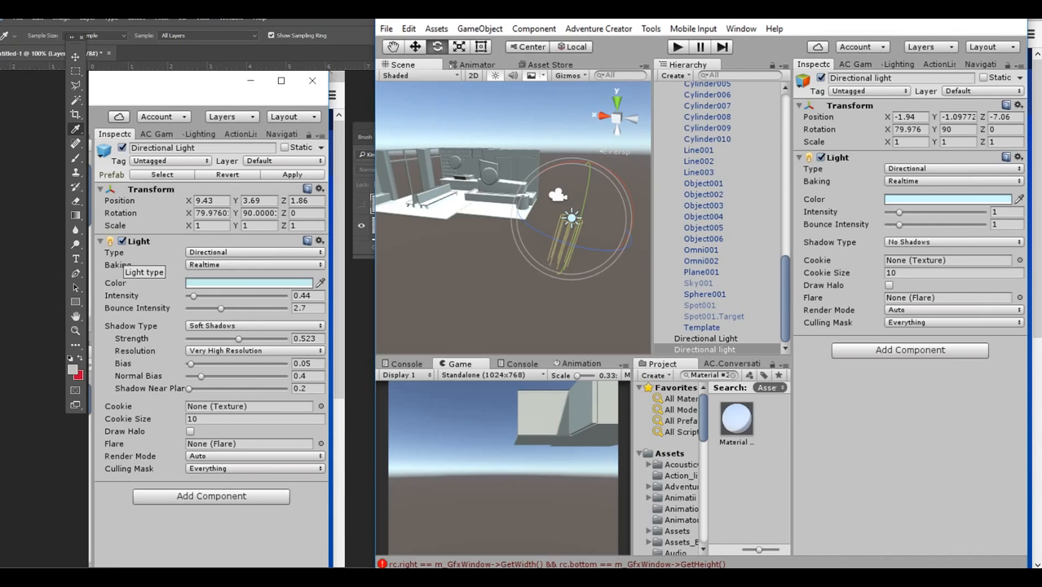
{"action": "right_click_drag", "start_coordinate": [534, 224], "coordinate": [483, 233]}
{"action": "left_click", "coordinate": [440, 218]}
{"action": "left_click_drag", "start_coordinate": [493, 228], "coordinate": [567, 218], "text": "alt"}
{"action": "left_click", "coordinate": [574, 219]}
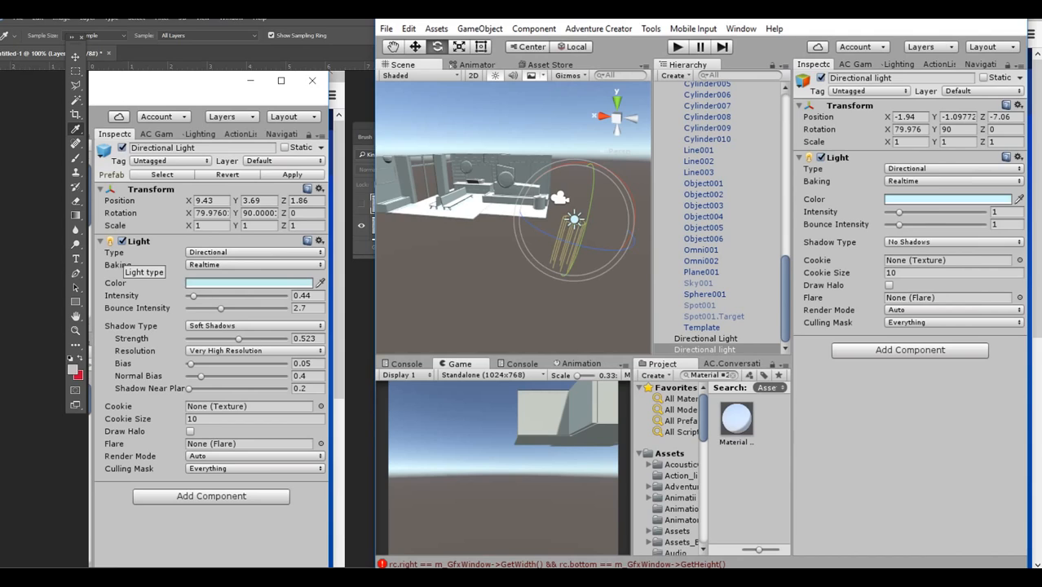
{"action": "left_click", "coordinate": [1005, 212]}
{"action": "key", "text": "BackSpace"}
{"action": "type", "text": "0.44"}
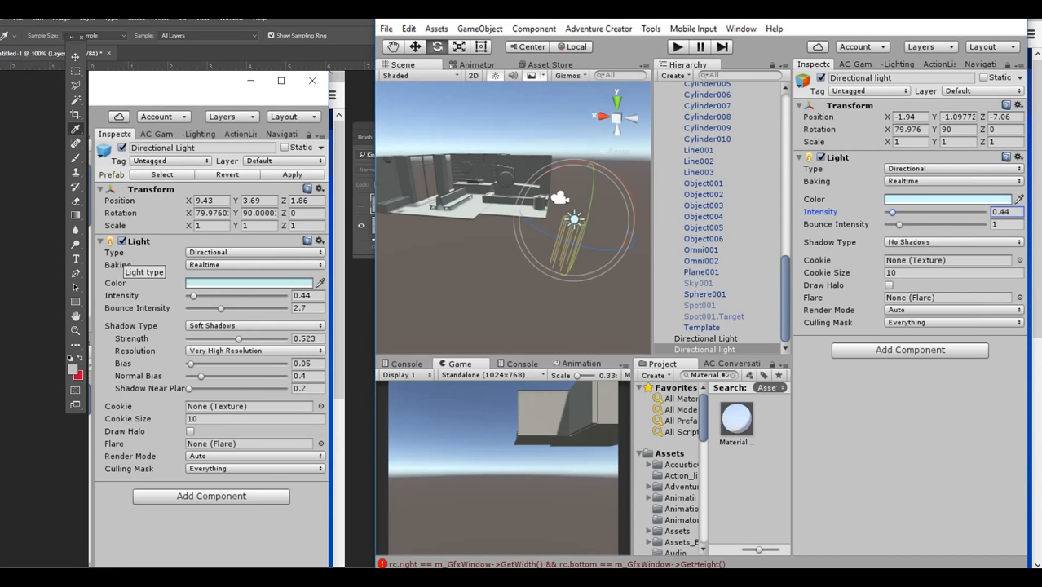
{"action": "left_click", "coordinate": [1006, 225]}
{"action": "type", "text": "2.7"}
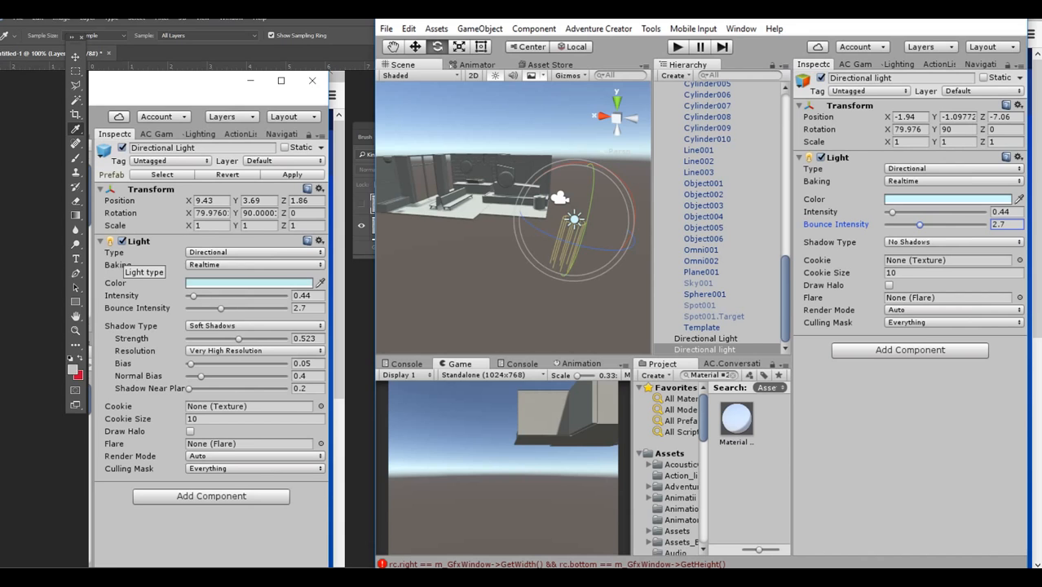
Try an intensity of 0.33 on the light-blue directional light and set it back to 0.44
{"action": "right_click_drag", "start_coordinate": [515, 220], "coordinate": [502, 248]}
{"action": "key", "text": "w"}
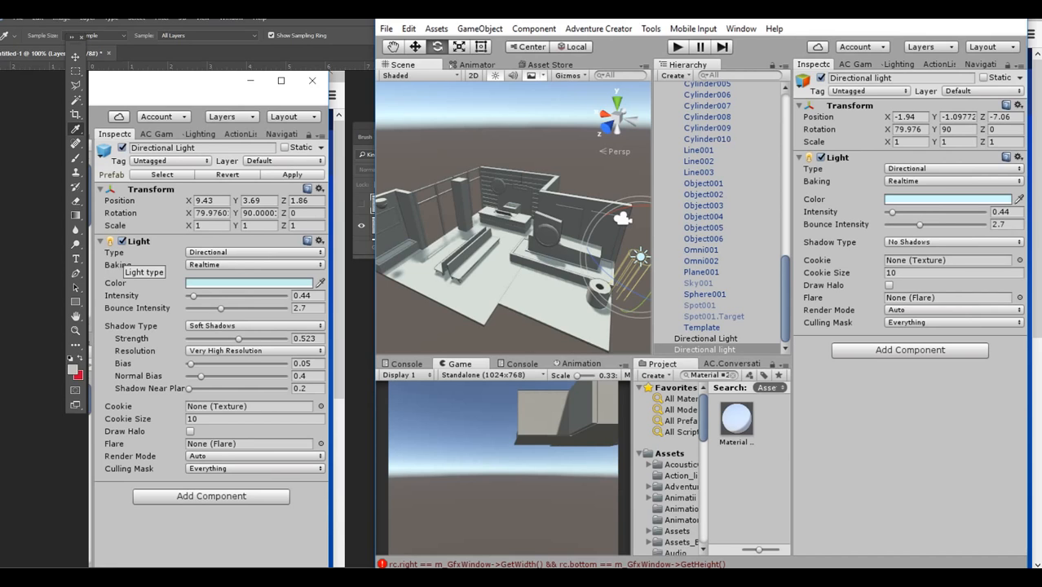
{"action": "mouse_move", "coordinate": [892, 212]}
{"action": "left_mouse_down"}
{"action": "mouse_move", "coordinate": [908, 212]}
{"action": "mouse_move", "coordinate": [890, 212]}
{"action": "left_mouse_up"}
{"action": "left_click_drag", "start_coordinate": [1010, 212], "coordinate": [990, 212]}
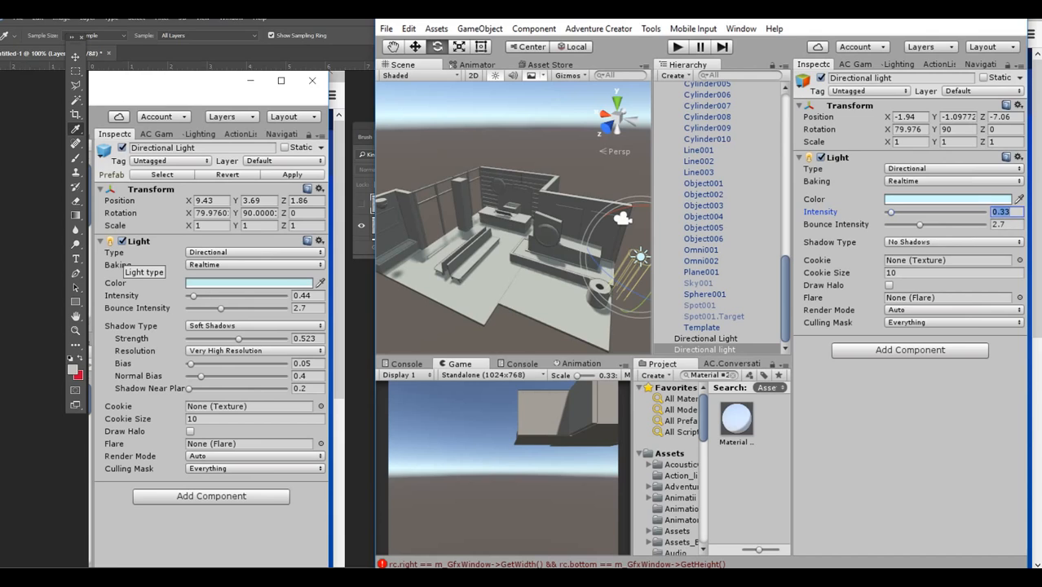
{"action": "type", "text": "0.44"}
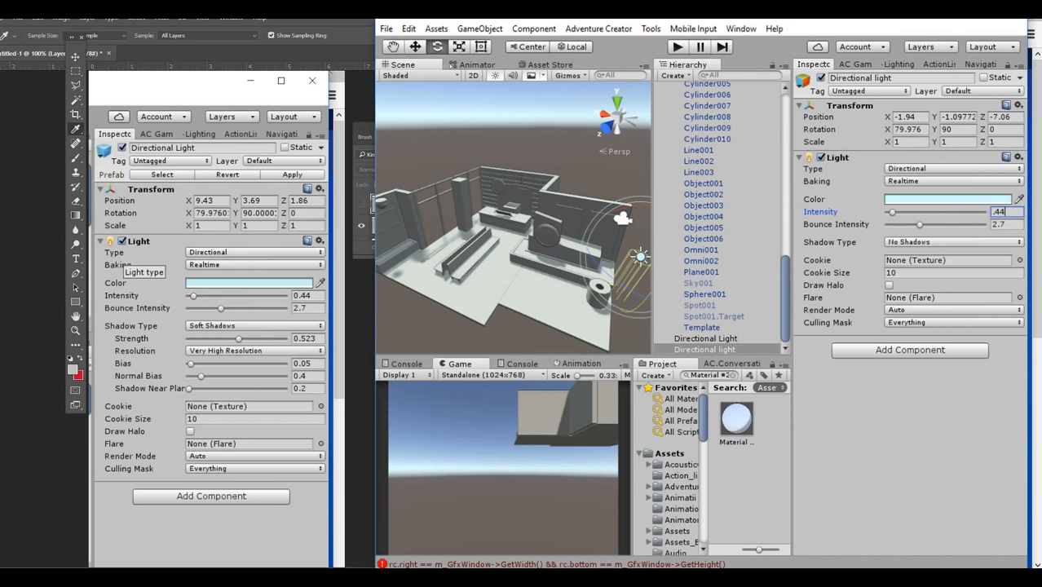
{"action": "mouse_move", "coordinate": [522, 237]}
{"action": "left_mouse_down", "text": "alt"}
{"action": "mouse_move", "coordinate": [530, 265]}
{"action": "mouse_move", "coordinate": [522, 233]}
{"action": "left_mouse_up", "text": "alt"}
{"action": "scroll", "coordinate": [522, 232], "scroll_direction": "down", "scroll_amount": 2}
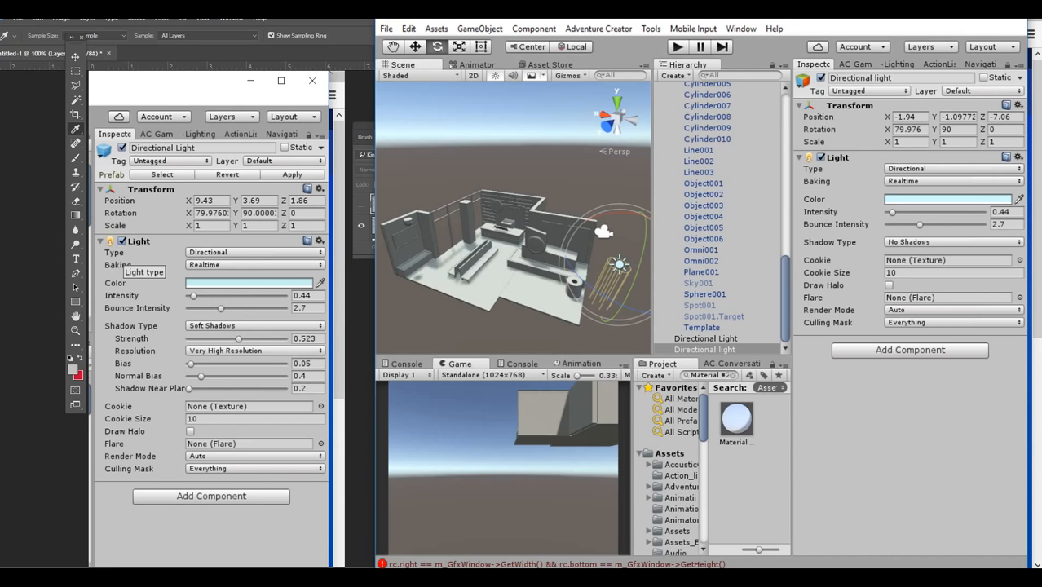
Add a spotlight to the lobby scene
{"action": "key", "text": "w"}
{"action": "right_click_drag", "start_coordinate": [522, 220], "coordinate": [487, 232]}
{"action": "left_click", "coordinate": [673, 75]}
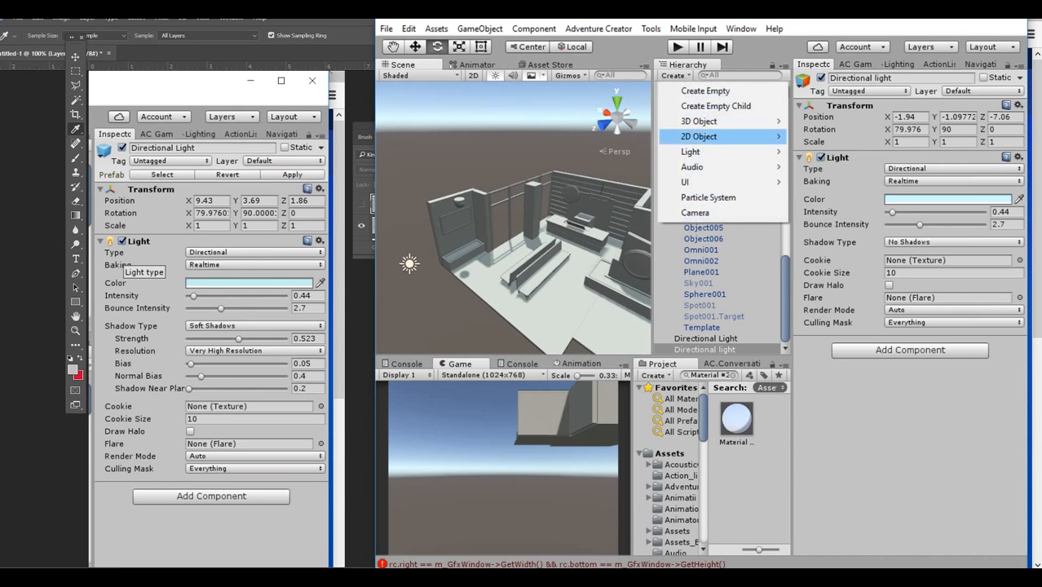
{"action": "mouse_move", "coordinate": [693, 152]}
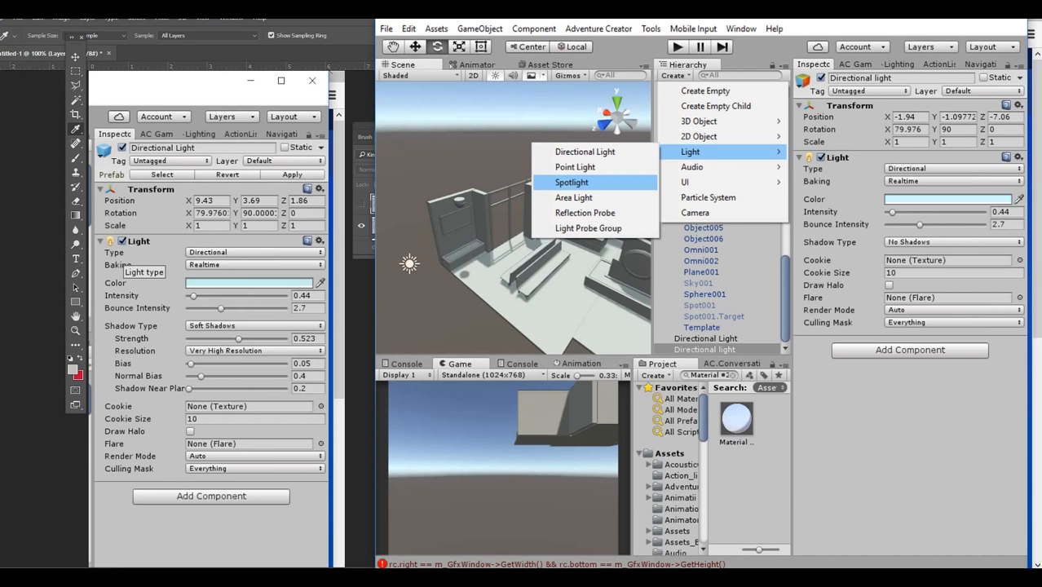
{"action": "left_click", "coordinate": [571, 182]}
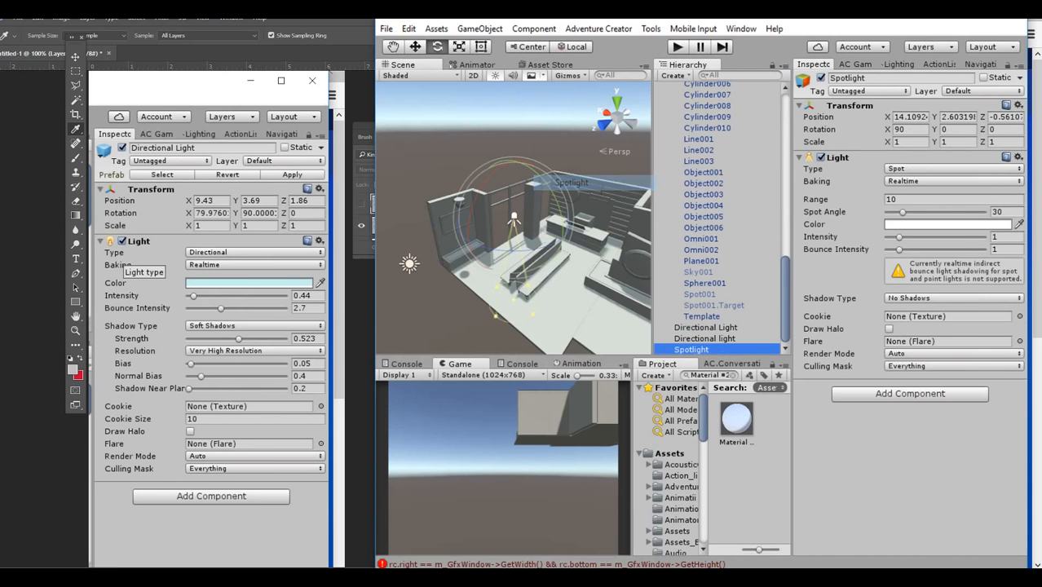
Reset the spotlight's position to the scene origin, keeping its rotation
{"action": "right_click_drag", "start_coordinate": [545, 213], "coordinate": [583, 232]}
{"action": "left_click_drag", "start_coordinate": [522, 234], "coordinate": [613, 222], "text": "alt"}
{"action": "left_click", "coordinate": [1018, 105]}
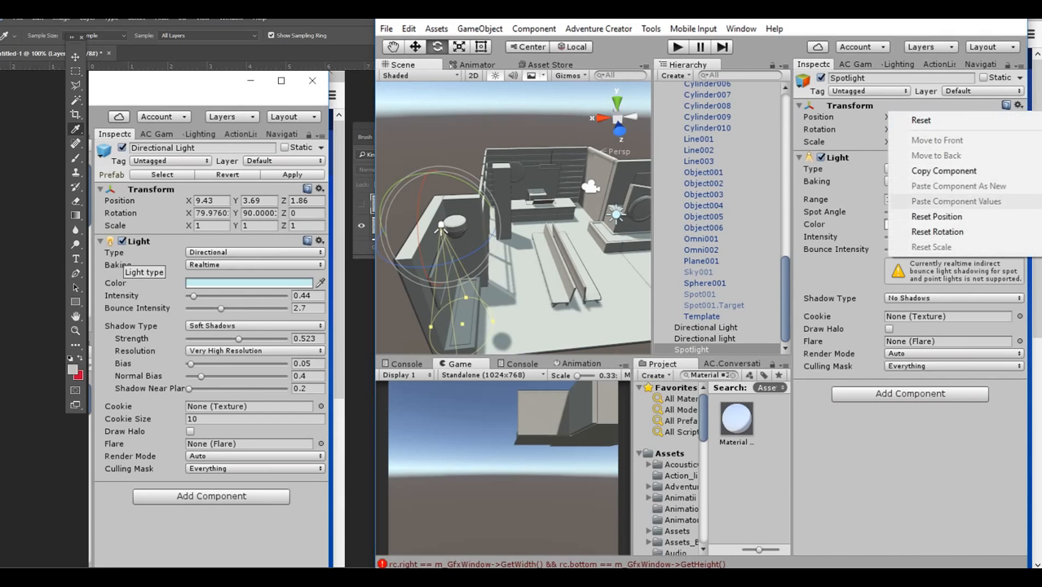
{"action": "left_click", "coordinate": [889, 216]}
{"action": "left_click_drag", "start_coordinate": [578, 200], "coordinate": [451, 237], "text": "alt"}
{"action": "right_click_drag", "start_coordinate": [450, 237], "coordinate": [453, 237]}
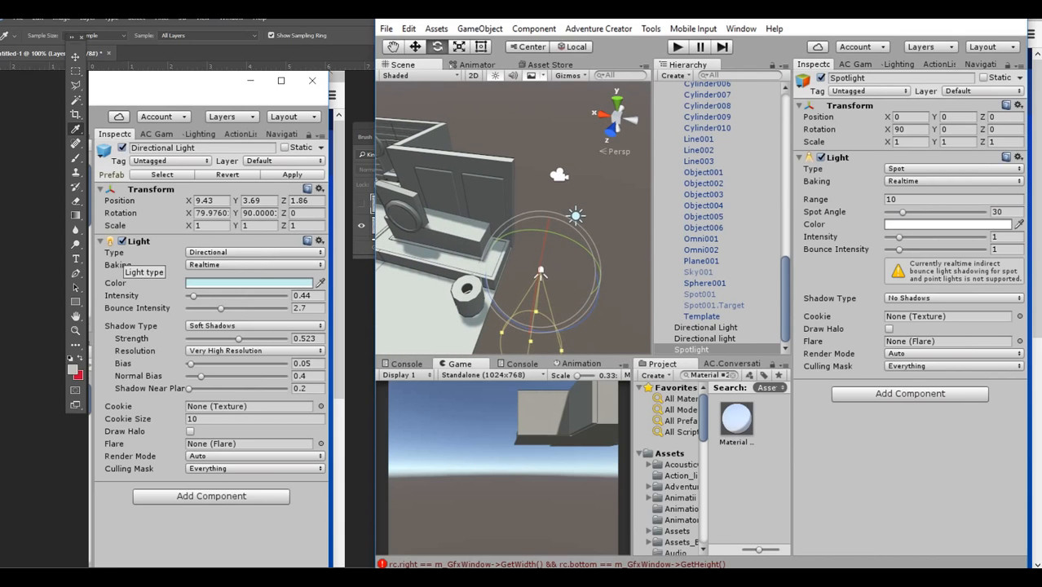
Reselect the spotlight and move it along the X axis to 14.64
{"action": "left_click_drag", "start_coordinate": [545, 175], "coordinate": [483, 189], "text": "alt"}
{"action": "left_click", "coordinate": [517, 234]}
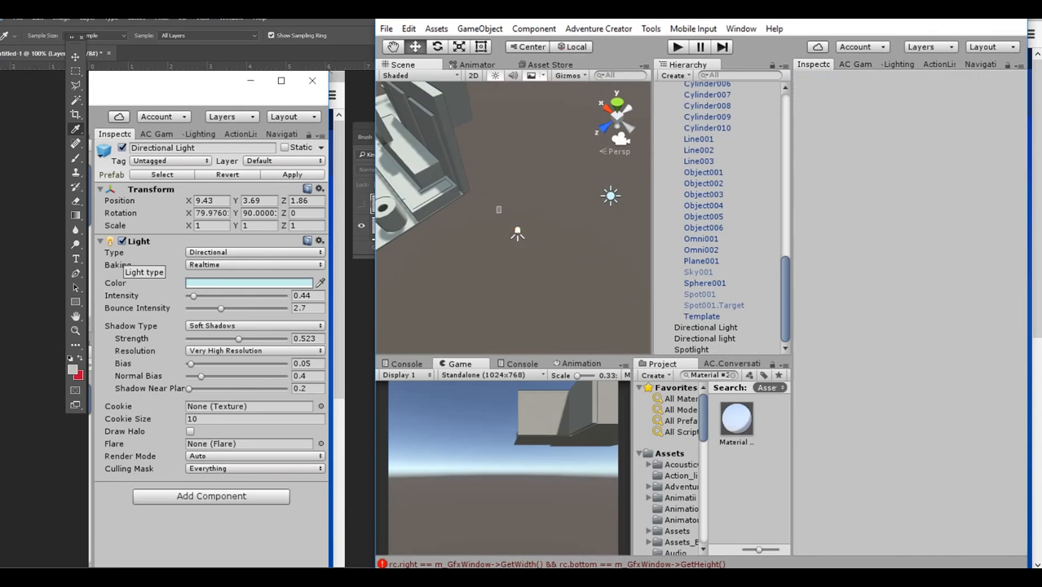
{"action": "left_click", "coordinate": [517, 234]}
{"action": "left_click", "coordinate": [517, 234]}
{"action": "left_click", "coordinate": [517, 234]}
{"action": "left_click_drag", "start_coordinate": [516, 234], "coordinate": [383, 232], "text": "alt"}
{"action": "right_click_drag", "start_coordinate": [498, 220], "coordinate": [376, 155]}
{"action": "key", "text": "w"}
{"action": "left_click_drag", "start_coordinate": [462, 178], "coordinate": [396, 177]}
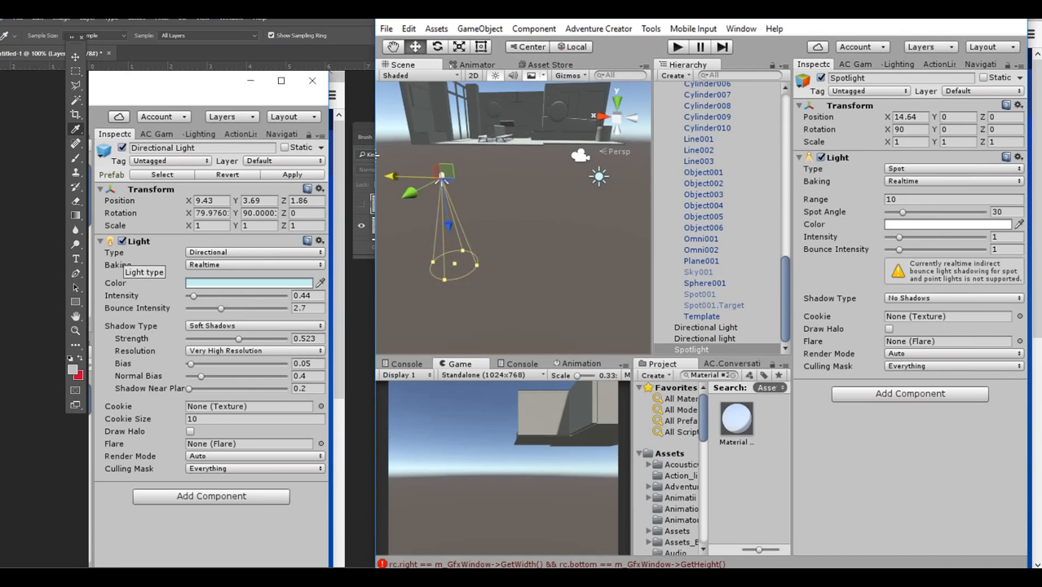
Raise the spotlight to a Y position of 6.35 and shift it along Z to 1.8
{"action": "right_click_drag", "start_coordinate": [416, 188], "coordinate": [382, 151]}
{"action": "left_click_drag", "start_coordinate": [505, 186], "coordinate": [503, 108]}
{"action": "left_click_drag", "start_coordinate": [489, 163], "coordinate": [632, 171], "text": "alt"}
{"action": "right_click_drag", "start_coordinate": [554, 191], "coordinate": [495, 181]}
{"action": "left_click_drag", "start_coordinate": [554, 123], "coordinate": [587, 122]}
{"action": "left_click_drag", "start_coordinate": [578, 163], "coordinate": [400, 169], "text": "alt"}
{"action": "mouse_move", "coordinate": [513, 204]}
{"action": "right_mouse_down"}
{"action": "mouse_move", "coordinate": [485, 192]}
{"action": "mouse_move", "coordinate": [522, 203]}
{"action": "mouse_move", "coordinate": [526, 261]}
{"action": "mouse_move", "coordinate": [504, 222]}
{"action": "right_mouse_up"}
Rotate the spotlight to an X rotation of about 158.9 so its cone points into the lobby interior
{"action": "key", "text": "e"}
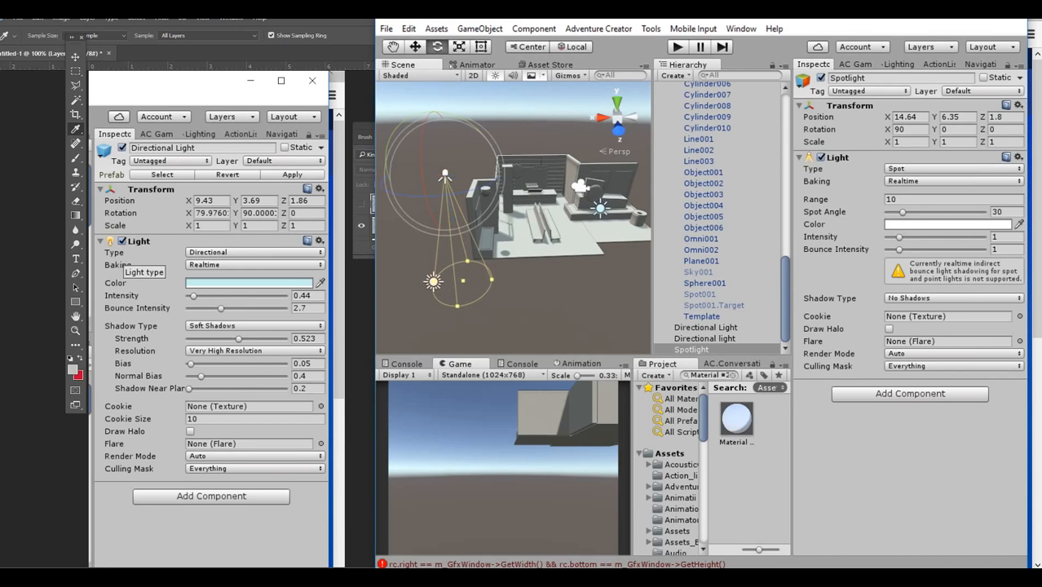
{"action": "left_click_drag", "start_coordinate": [489, 203], "coordinate": [644, 205], "text": "alt"}
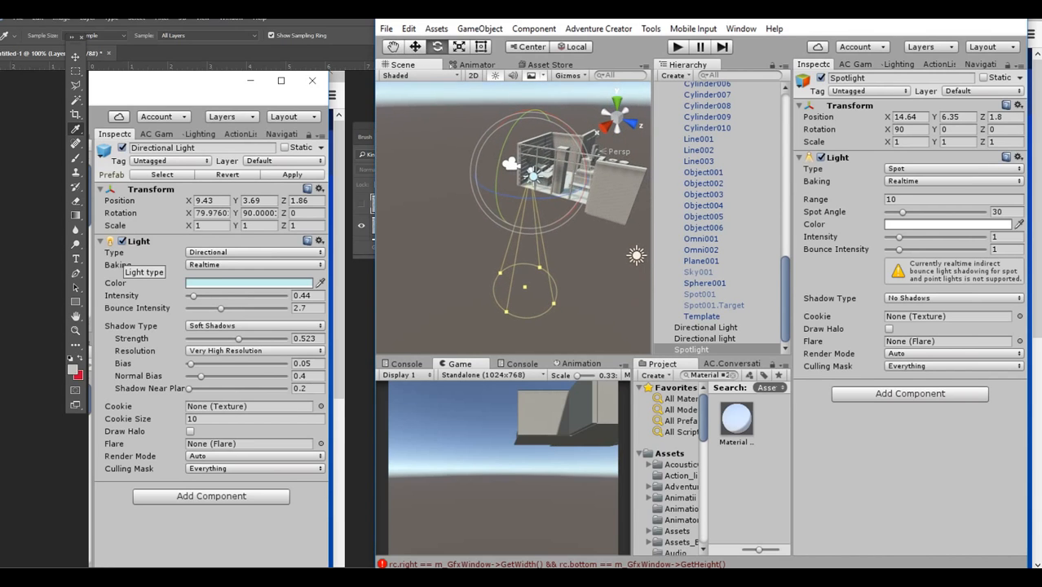
{"action": "left_click_drag", "start_coordinate": [497, 167], "coordinate": [389, 265]}
{"action": "mouse_move", "coordinate": [538, 253]}
{"action": "left_mouse_down", "text": "alt"}
{"action": "mouse_move", "coordinate": [436, 257]}
{"action": "mouse_move", "coordinate": [546, 238]}
{"action": "mouse_move", "coordinate": [530, 236]}
{"action": "left_mouse_up", "text": "alt"}
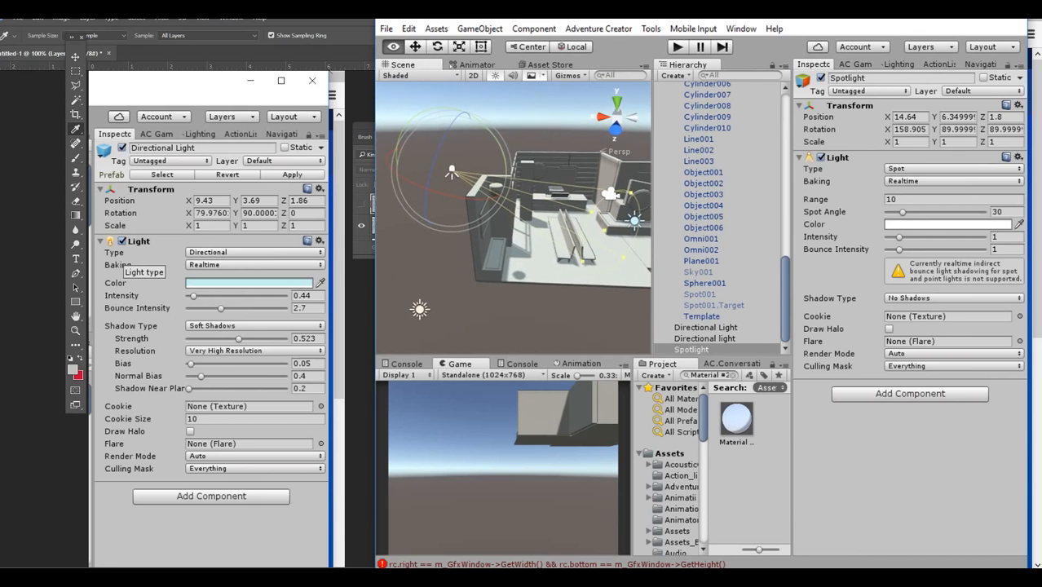
Move the spotlight higher and slightly closer to the lobby, to X 13.91 and Y 8.23
{"action": "key", "text": "w"}
{"action": "left_click_drag", "start_coordinate": [441, 216], "coordinate": [451, 178]}
{"action": "mouse_move", "coordinate": [489, 212]}
{"action": "left_mouse_down", "text": "alt"}
{"action": "mouse_move", "coordinate": [473, 249]}
{"action": "mouse_move", "coordinate": [477, 220]}
{"action": "left_mouse_up", "text": "alt"}
Tilt the spotlight down to an X rotation of about 142.85 and widen its spot angle to about 50.34
{"action": "key", "text": "e"}
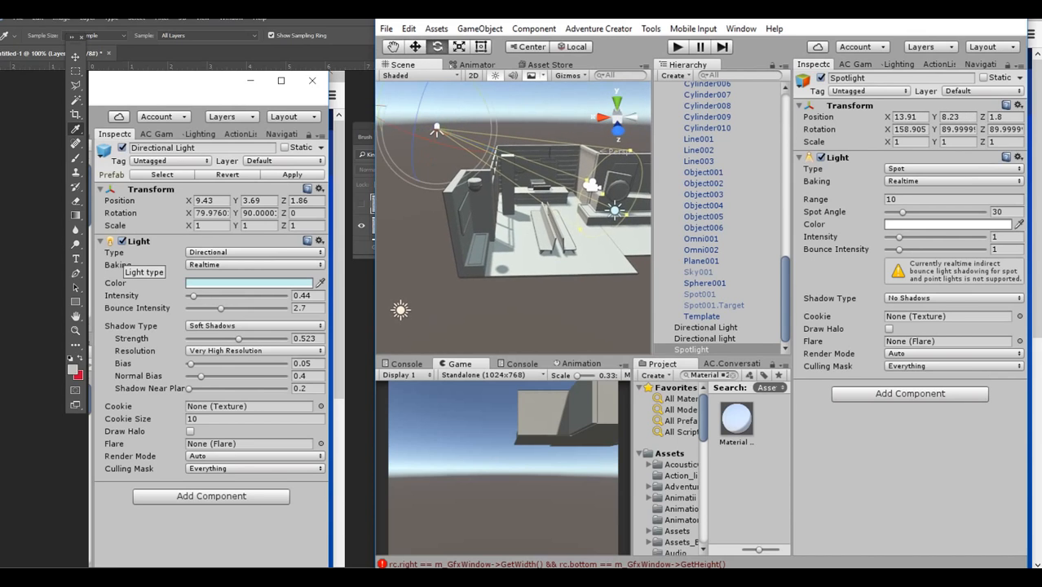
{"action": "left_click_drag", "start_coordinate": [492, 151], "coordinate": [636, 181]}
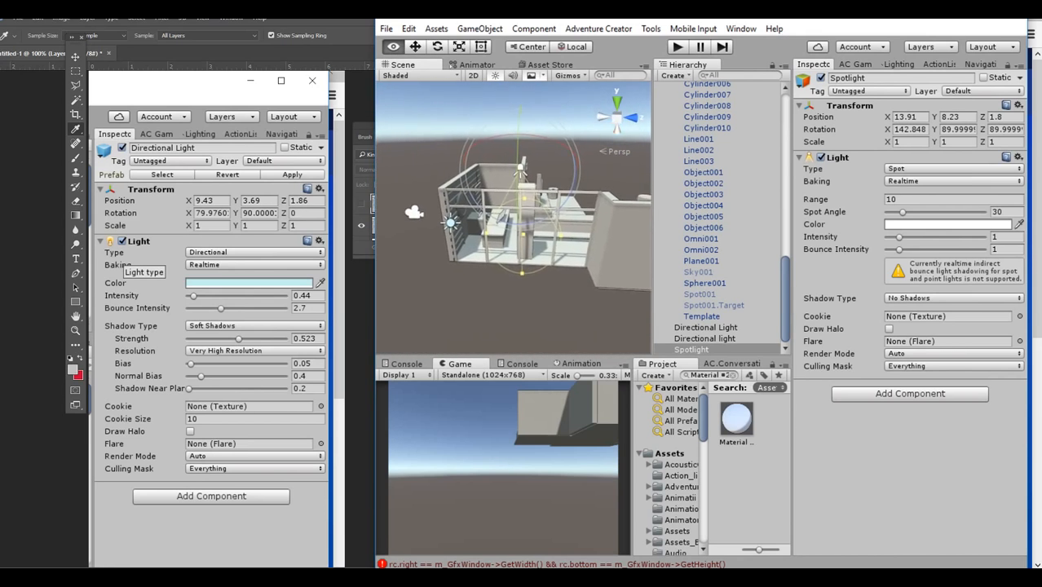
{"action": "left_click_drag", "start_coordinate": [562, 236], "coordinate": [530, 251]}
{"action": "scroll", "coordinate": [530, 251], "scroll_direction": "up", "scroll_amount": 3}
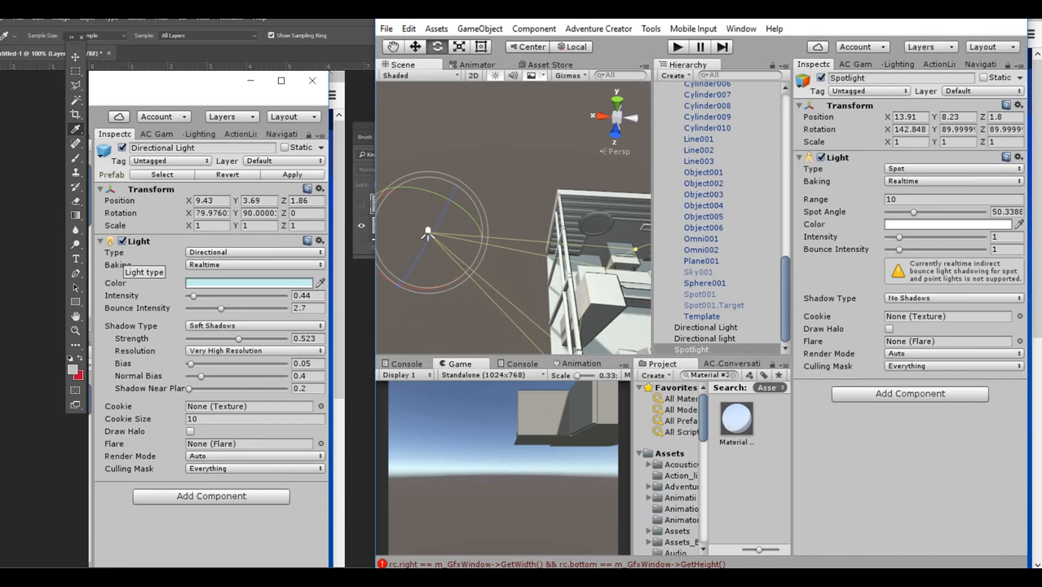
Increase the spotlight's intensity to 5.01
{"action": "left_click_drag", "start_coordinate": [900, 238], "coordinate": [918, 238]}
{"action": "left_click_drag", "start_coordinate": [489, 237], "coordinate": [378, 278], "text": "alt"}
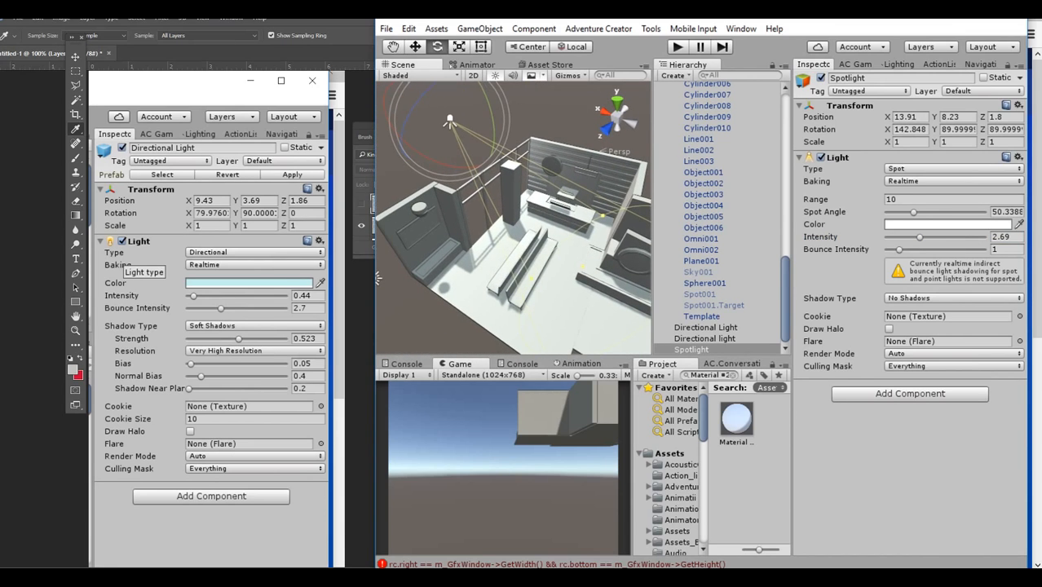
{"action": "left_click_drag", "start_coordinate": [919, 237], "coordinate": [948, 238]}
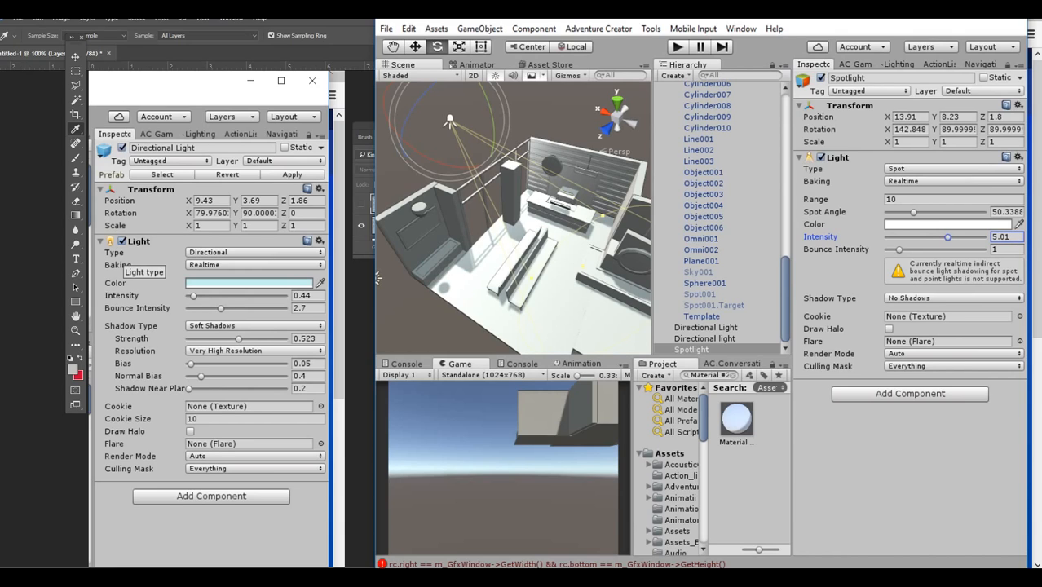
Try warm yellow and orange tints on the spotlight, and settle on the light-blue color D5F8FFFF
{"action": "left_click", "coordinate": [946, 224]}
{"action": "left_click", "coordinate": [127, 151]}
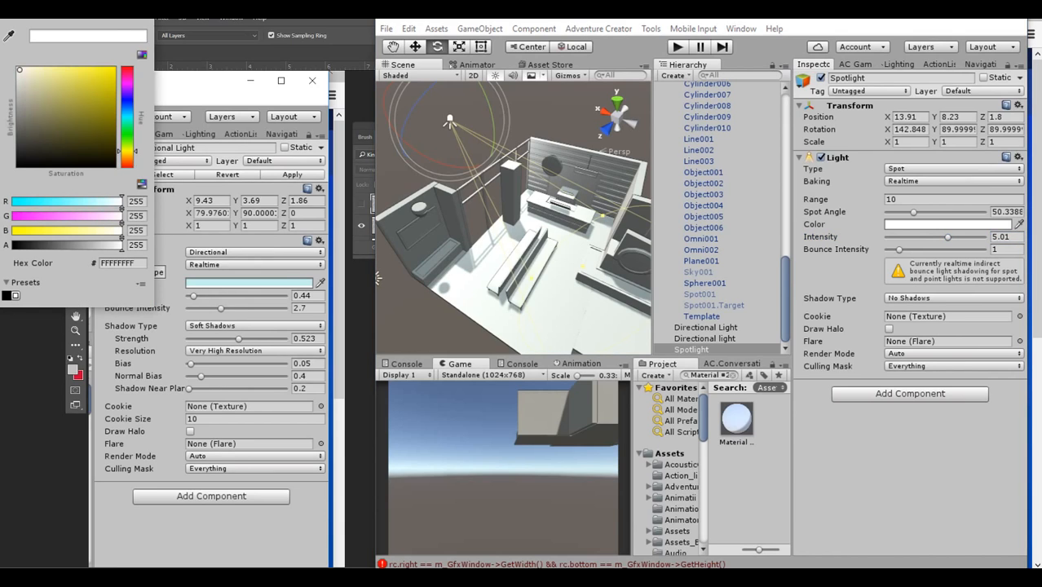
{"action": "left_click_drag", "start_coordinate": [47, 71], "coordinate": [36, 69]}
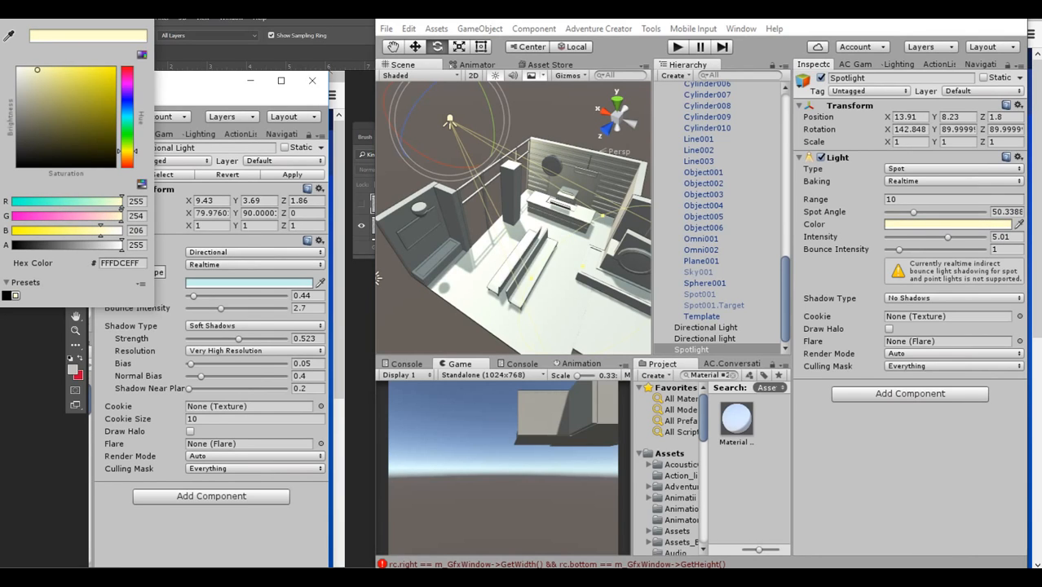
{"action": "left_click", "coordinate": [128, 156]}
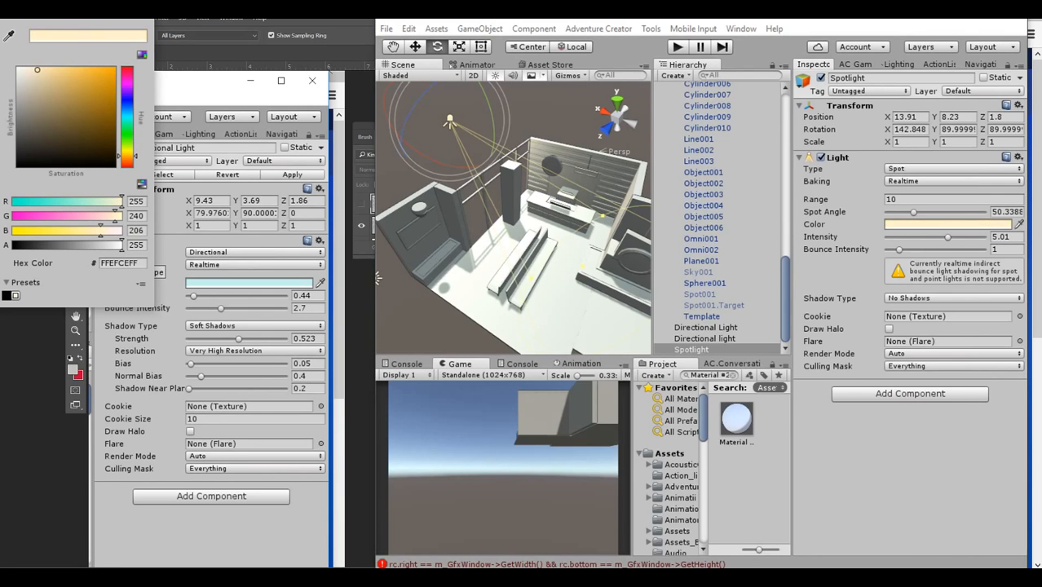
{"action": "mouse_move", "coordinate": [37, 70]}
{"action": "left_mouse_down"}
{"action": "mouse_move", "coordinate": [57, 70]}
{"action": "mouse_move", "coordinate": [46, 69]}
{"action": "left_mouse_up"}
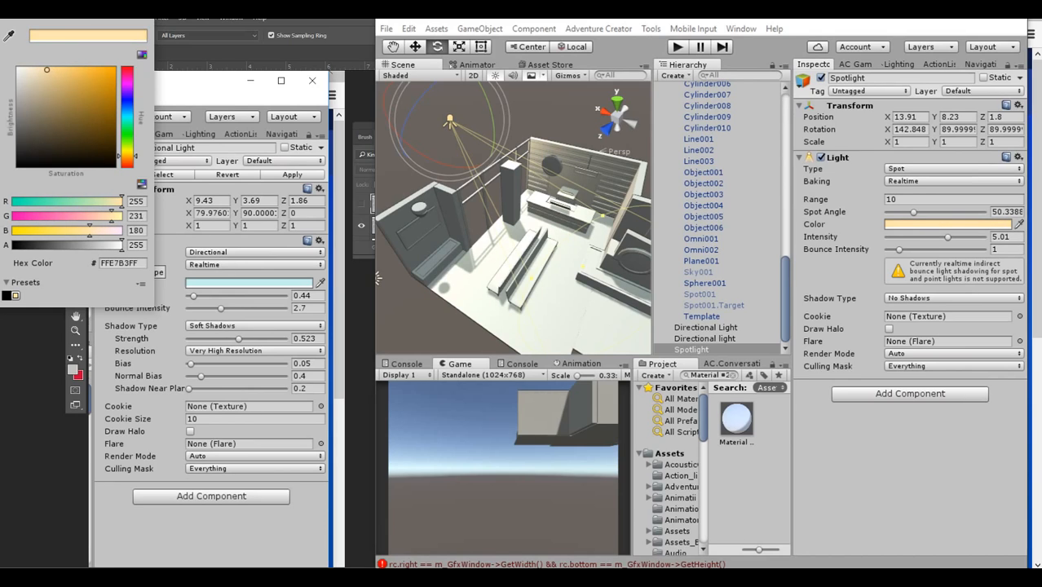
{"action": "left_click", "coordinate": [128, 155]}
{"action": "left_click", "coordinate": [127, 114]}
{"action": "left_click", "coordinate": [35, 69]}
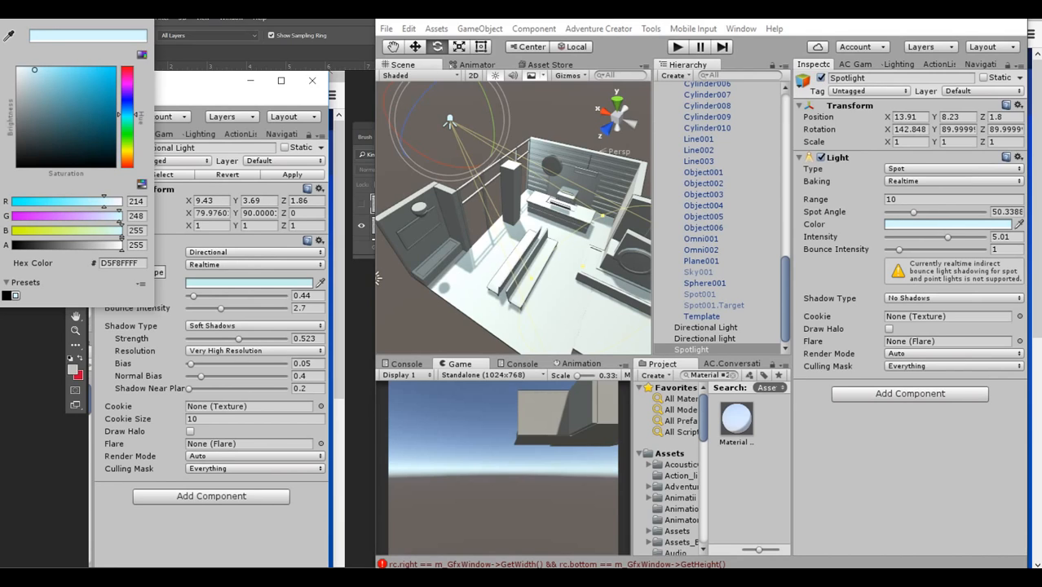
Add a point light to the lobby scene
{"action": "right_click_drag", "start_coordinate": [513, 220], "coordinate": [538, 246]}
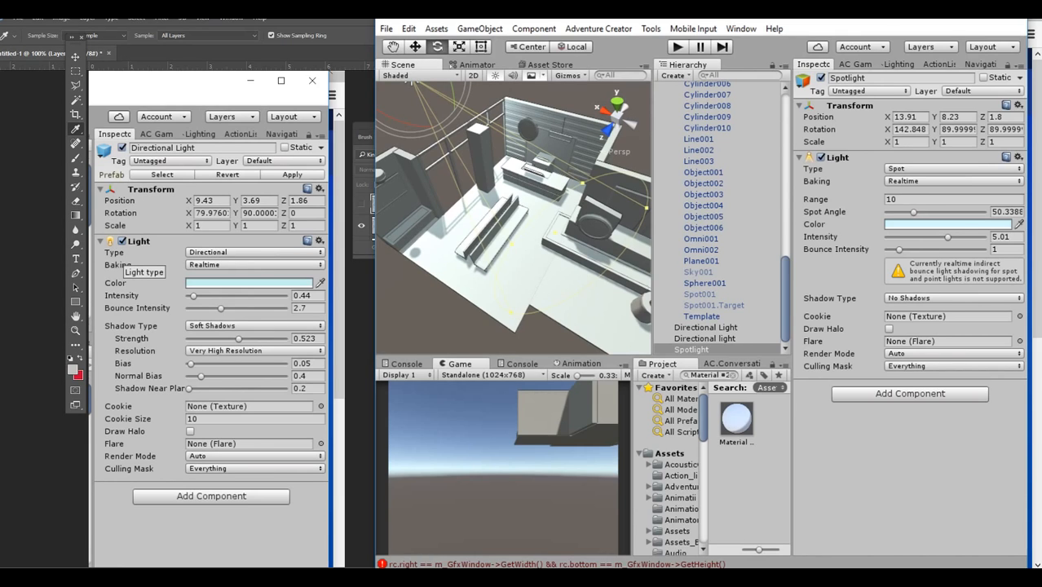
{"action": "right_click_drag", "start_coordinate": [522, 233], "coordinate": [506, 199]}
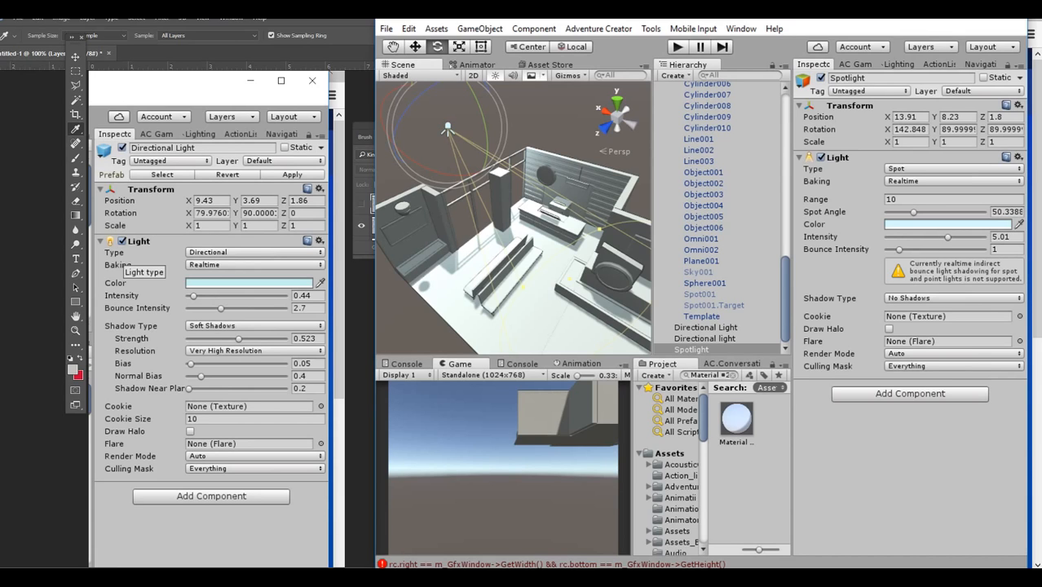
{"action": "left_click_drag", "start_coordinate": [497, 237], "coordinate": [591, 213], "text": "alt"}
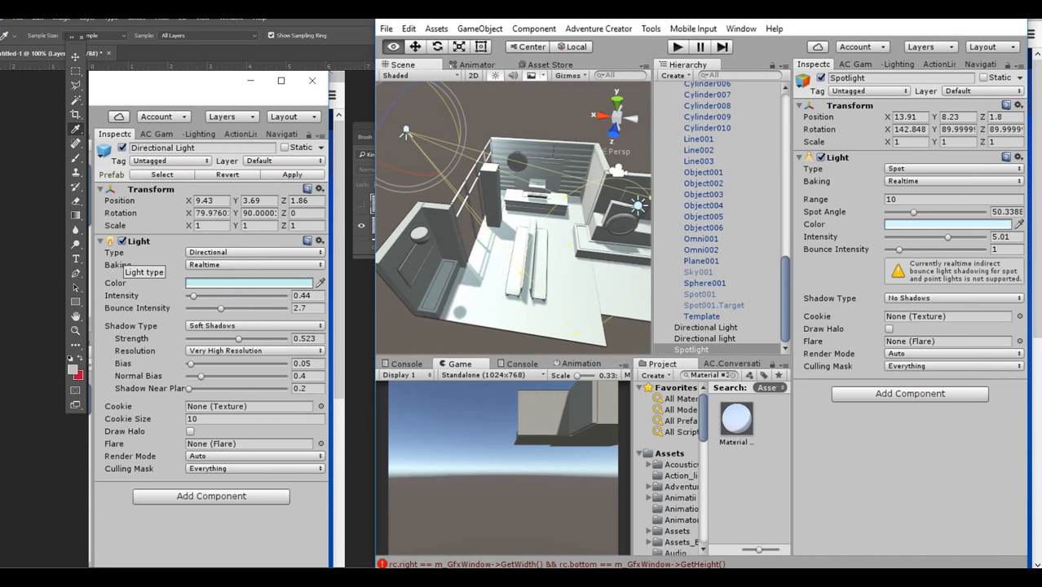
{"action": "scroll", "coordinate": [591, 214], "scroll_direction": "up", "scroll_amount": 3, "text": "alt"}
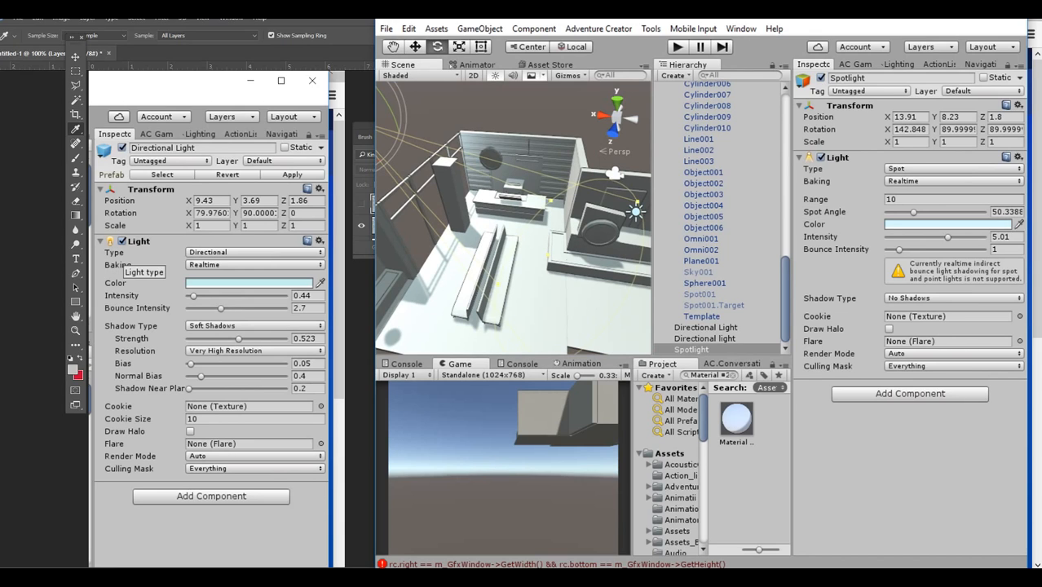
{"action": "mouse_move", "coordinate": [530, 221]}
{"action": "left_mouse_down", "text": "alt"}
{"action": "mouse_move", "coordinate": [566, 232]}
{"action": "mouse_move", "coordinate": [530, 220]}
{"action": "left_mouse_up", "text": "alt"}
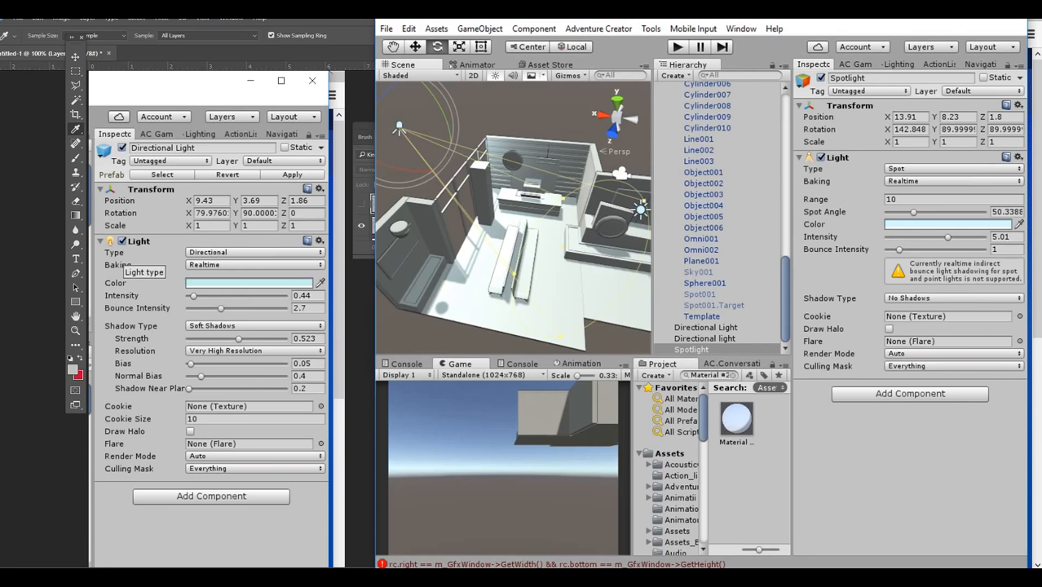
{"action": "left_click", "coordinate": [672, 75]}
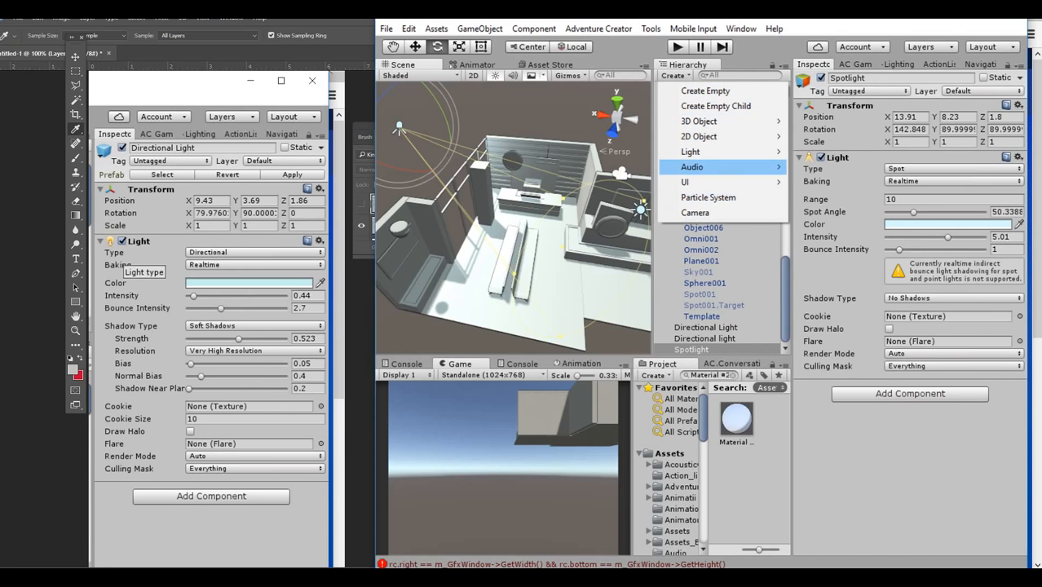
{"action": "mouse_move", "coordinate": [690, 151]}
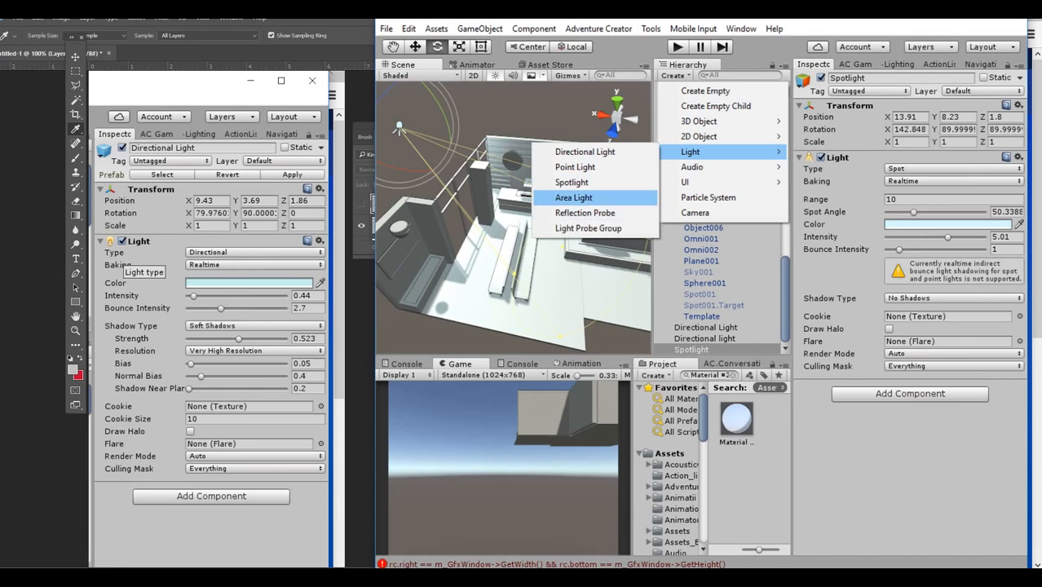
{"action": "left_click", "coordinate": [575, 167]}
{"action": "right_click_drag", "start_coordinate": [575, 168], "coordinate": [580, 173]}
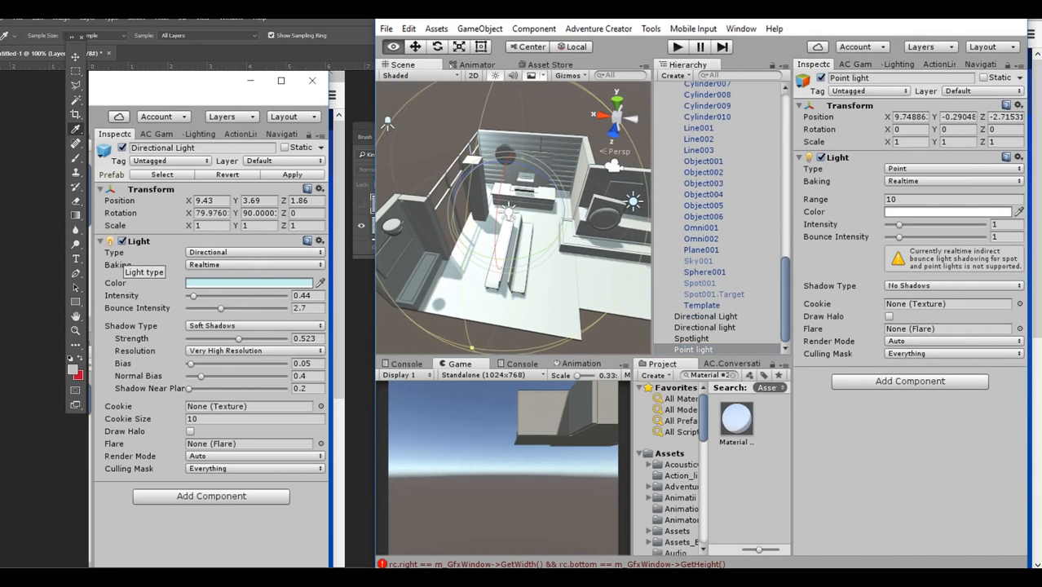
Shift the new point light along its X axis into the lobby interior
{"action": "key", "text": "w"}
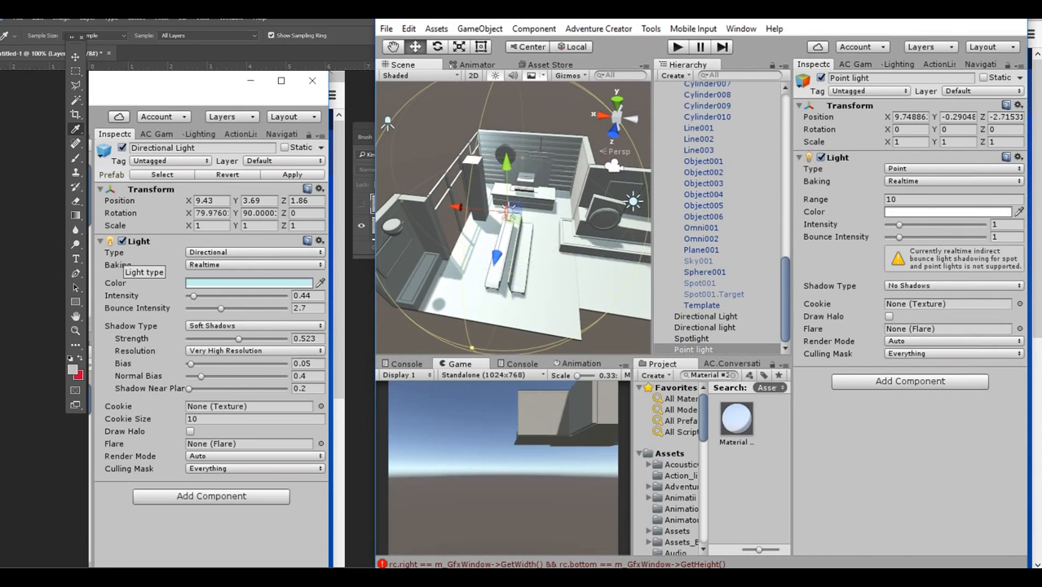
{"action": "left_click_drag", "start_coordinate": [456, 213], "coordinate": [599, 214], "text": "alt"}
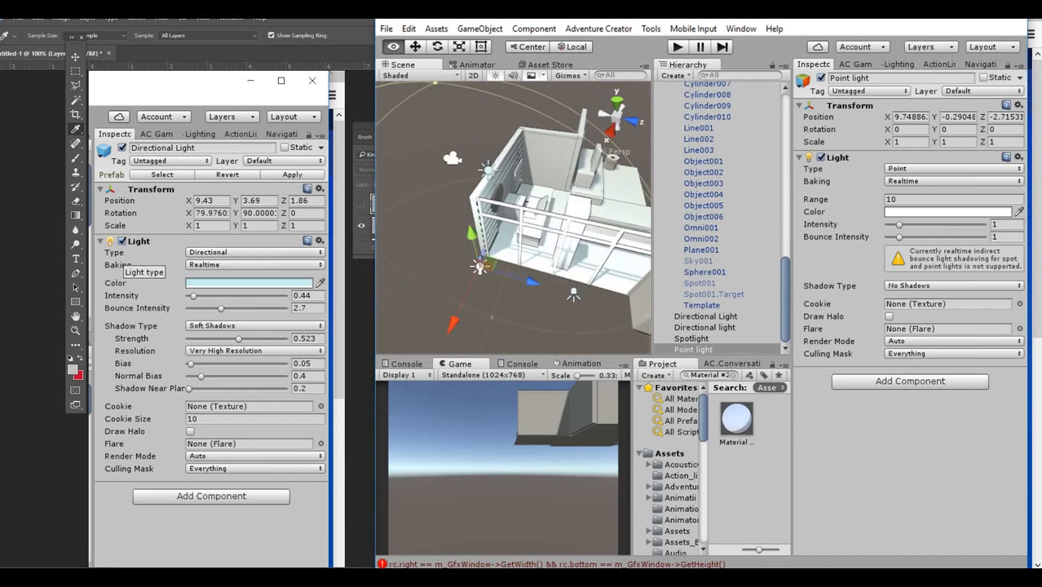
{"action": "left_click_drag", "start_coordinate": [525, 202], "coordinate": [567, 203], "text": "alt"}
{"action": "left_click_drag", "start_coordinate": [481, 327], "coordinate": [496, 204]}
Adjust the point light's placement inside the lobby to X 8.03 and Z 1.74
{"action": "left_click_drag", "start_coordinate": [499, 203], "coordinate": [400, 211], "text": "alt"}
{"action": "mouse_move", "coordinate": [562, 214]}
{"action": "left_mouse_down", "text": "alt"}
{"action": "mouse_move", "coordinate": [465, 208]}
{"action": "mouse_move", "coordinate": [571, 204]}
{"action": "left_mouse_up", "text": "alt"}
{"action": "scroll", "coordinate": [514, 216], "scroll_direction": "up", "scroll_amount": 3}
{"action": "scroll", "coordinate": [522, 212], "scroll_direction": "up", "scroll_amount": 5}
{"action": "left_click_drag", "start_coordinate": [526, 236], "coordinate": [509, 259], "text": "alt"}
{"action": "scroll", "coordinate": [521, 277], "scroll_direction": "down", "scroll_amount": 5}
{"action": "scroll", "coordinate": [518, 269], "scroll_direction": "down", "scroll_amount": 4}
{"action": "left_click_drag", "start_coordinate": [505, 320], "coordinate": [504, 349]}
{"action": "left_click_drag", "start_coordinate": [454, 291], "coordinate": [403, 292]}
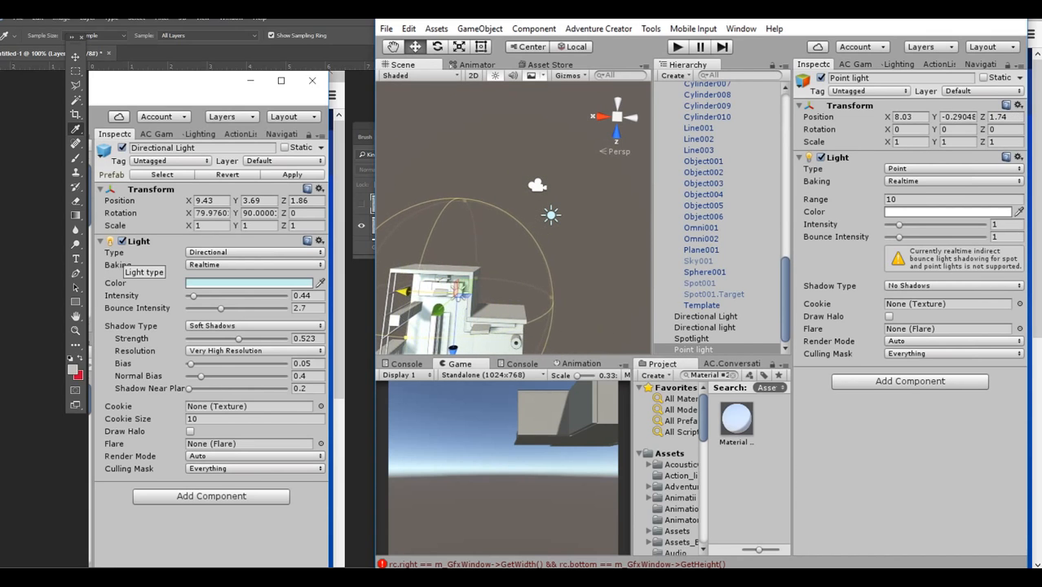
Reposition the point light above the lobby's reception area to X 6.06, Y 4.67 and Z 0.32
{"action": "left_click_drag", "start_coordinate": [490, 269], "coordinate": [436, 163], "text": "alt"}
{"action": "right_click_drag", "start_coordinate": [571, 175], "coordinate": [513, 102]}
{"action": "left_click_drag", "start_coordinate": [515, 150], "coordinate": [514, 81]}
{"action": "right_click_drag", "start_coordinate": [522, 123], "coordinate": [530, 216]}
{"action": "left_click_drag", "start_coordinate": [489, 258], "coordinate": [544, 264]}
{"action": "left_click_drag", "start_coordinate": [587, 324], "coordinate": [583, 287]}
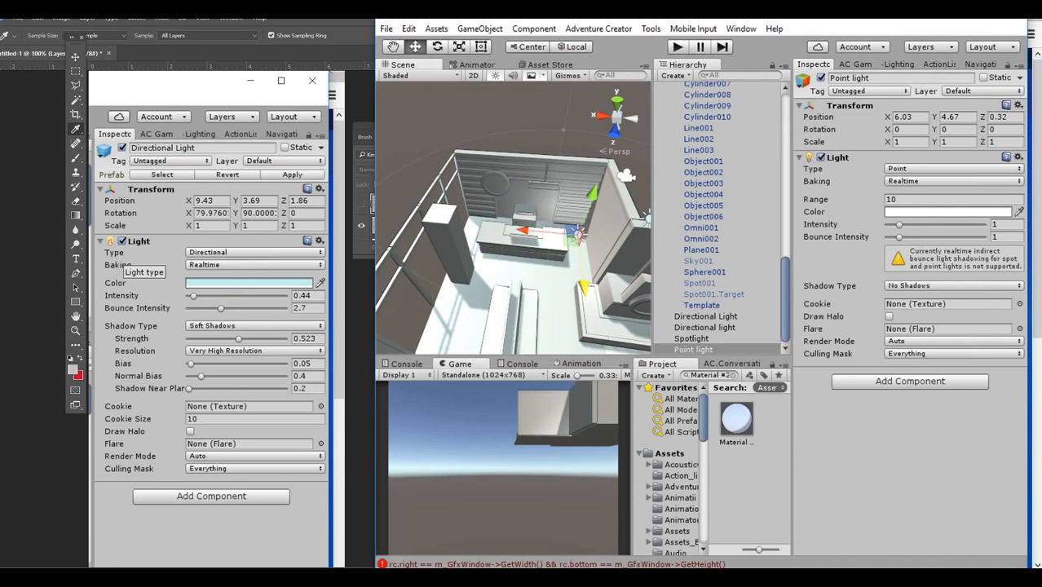
{"action": "left_click_drag", "start_coordinate": [523, 231], "coordinate": [522, 231]}
{"action": "middle_click_drag", "start_coordinate": [523, 232], "coordinate": [487, 228]}
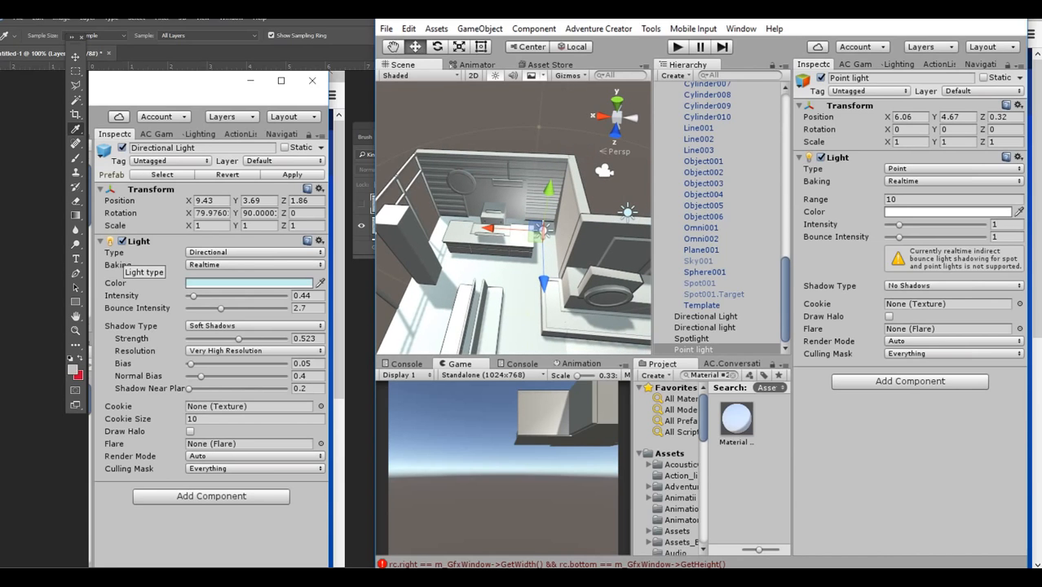
Lower the point light's intensity to 0.15 and shift the light to Y 5.17 and Z 0.13
{"action": "left_click_drag", "start_coordinate": [899, 224], "coordinate": [889, 224]}
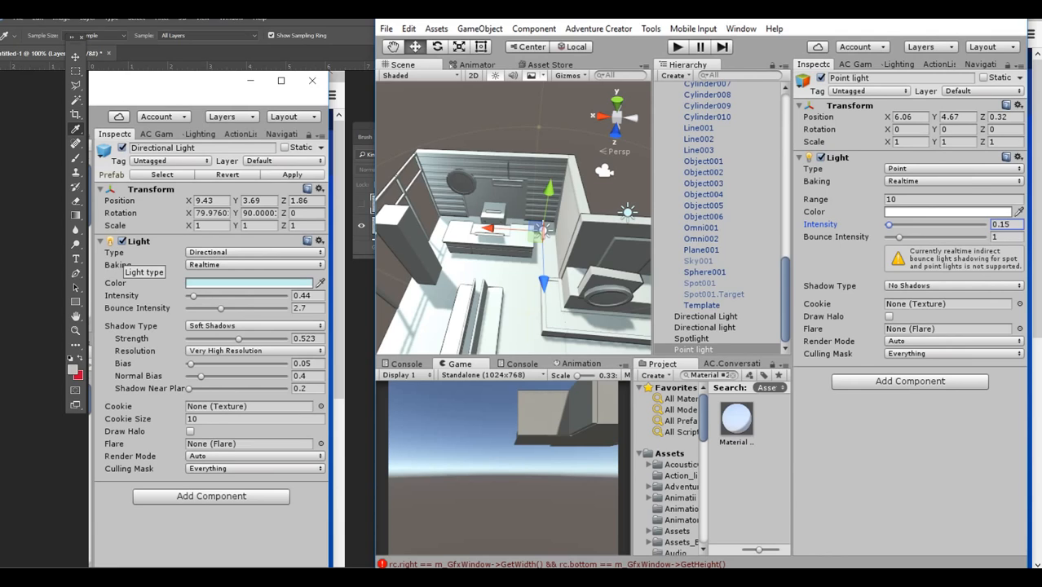
{"action": "right_click_drag", "start_coordinate": [522, 192], "coordinate": [536, 206]}
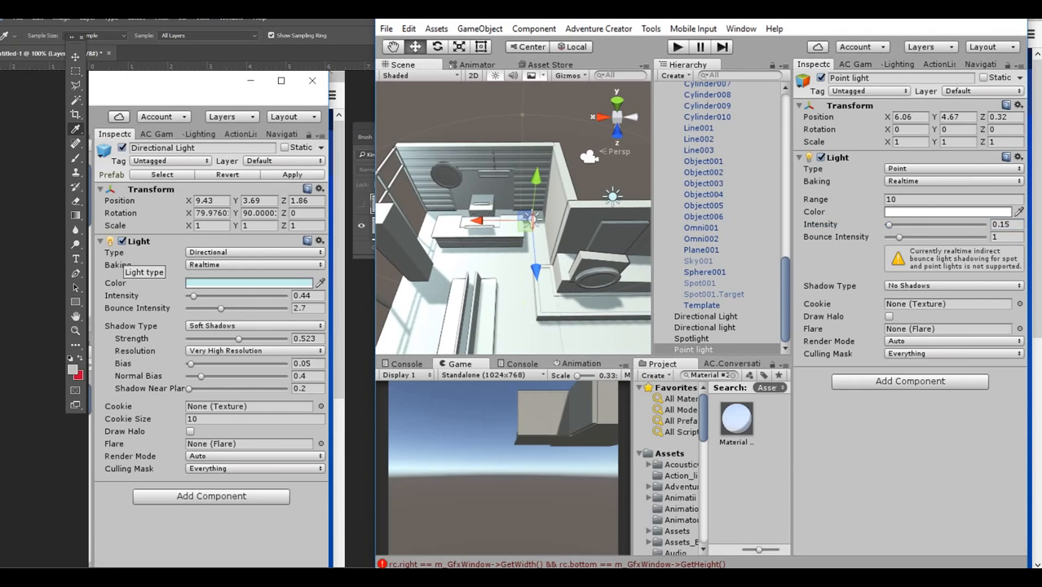
{"action": "left_click_drag", "start_coordinate": [537, 179], "coordinate": [640, 187]}
{"action": "left_click_drag", "start_coordinate": [561, 188], "coordinate": [394, 126]}
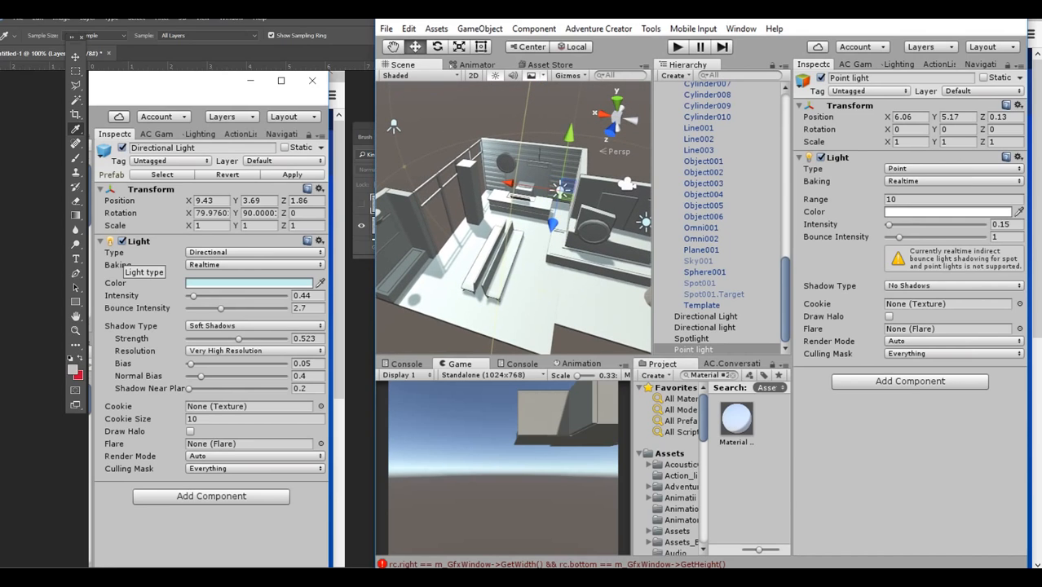
Examine the lighting and shadows across the lobby interior from several angles
{"action": "right_click_drag", "start_coordinate": [514, 219], "coordinate": [533, 225]}
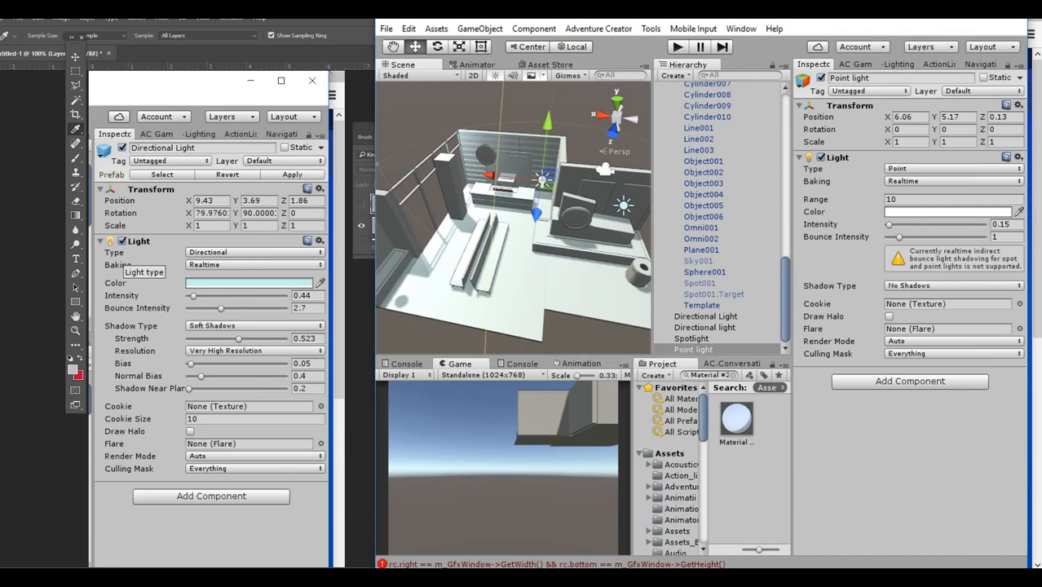
{"action": "left_click_drag", "start_coordinate": [514, 236], "coordinate": [546, 226], "text": "alt"}
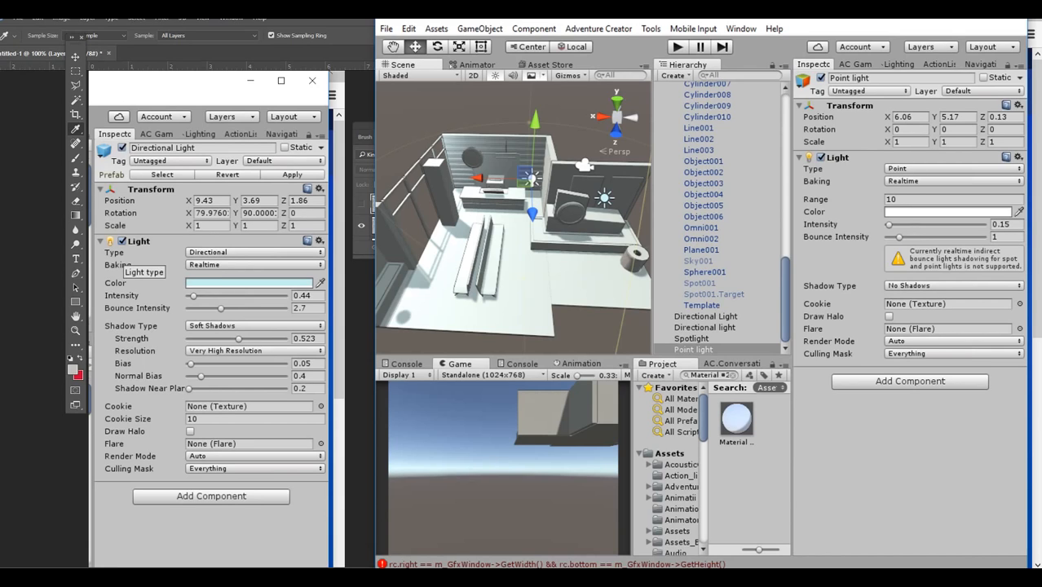
{"action": "mouse_move", "coordinate": [513, 220]}
{"action": "right_mouse_down"}
{"action": "mouse_move", "coordinate": [530, 218]}
{"action": "mouse_move", "coordinate": [499, 212]}
{"action": "mouse_move", "coordinate": [489, 224]}
{"action": "mouse_move", "coordinate": [518, 216]}
{"action": "right_mouse_up"}
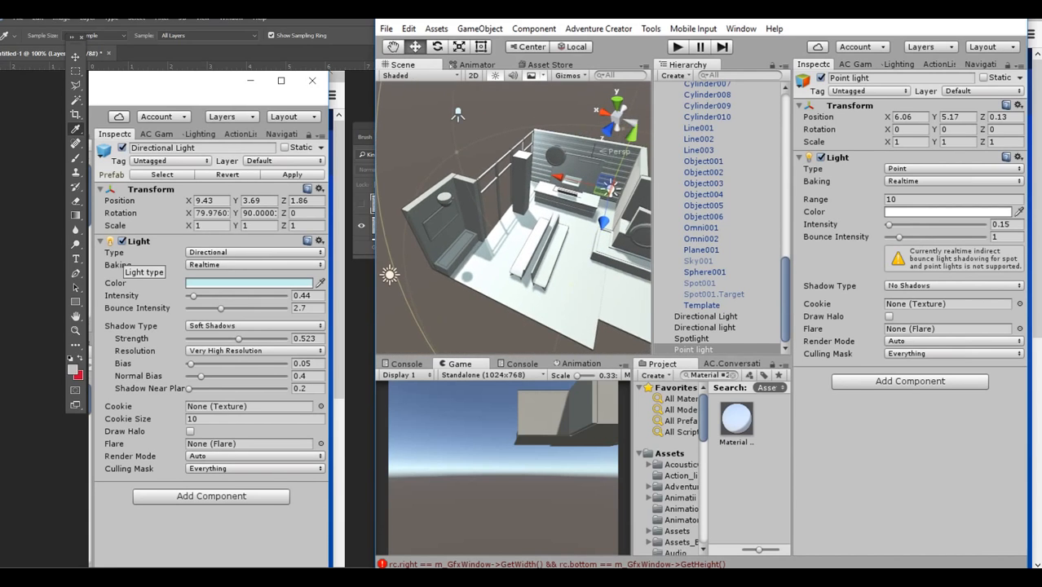
{"action": "left_click_drag", "start_coordinate": [554, 224], "coordinate": [628, 229], "text": "alt"}
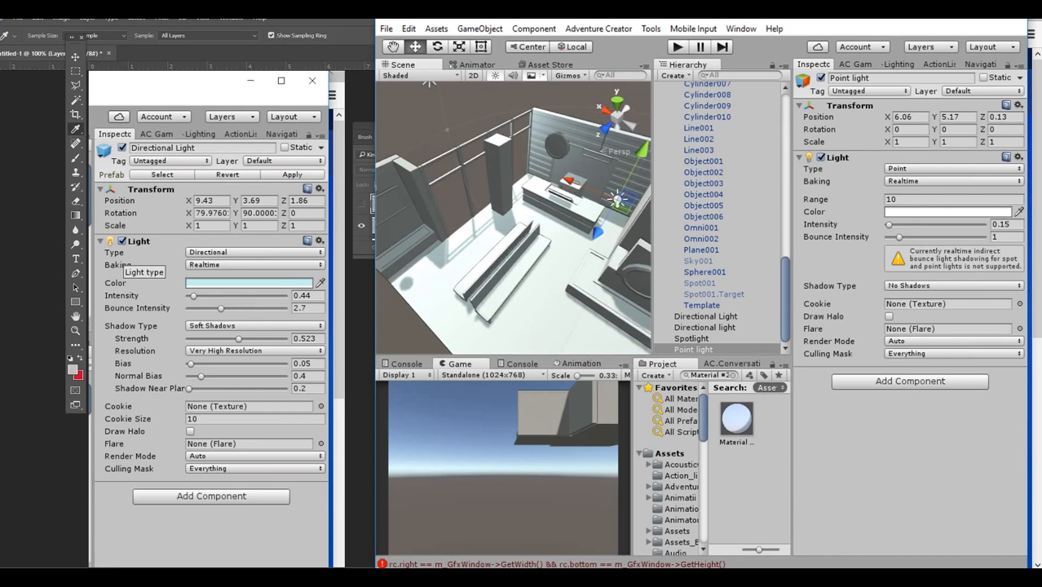
{"action": "left_click_drag", "start_coordinate": [505, 220], "coordinate": [563, 228], "text": "alt"}
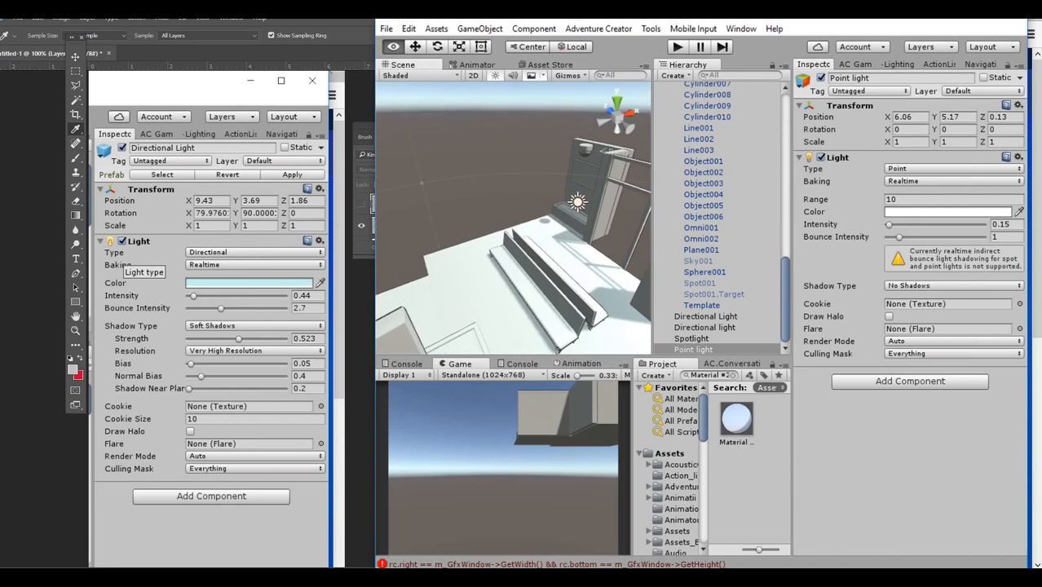
{"action": "left_click_drag", "start_coordinate": [465, 212], "coordinate": [611, 245], "text": "alt"}
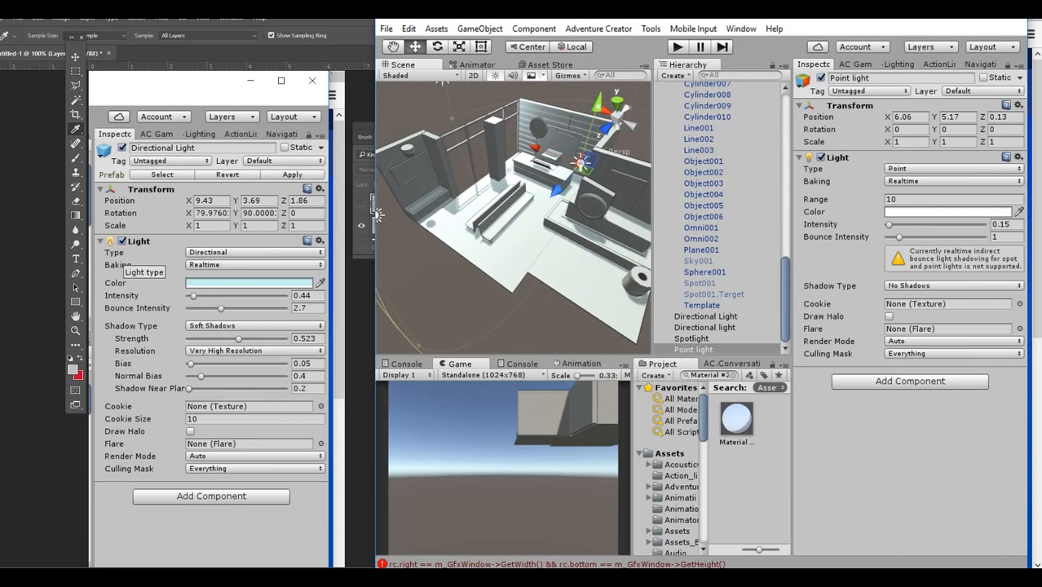
{"action": "left_click_drag", "start_coordinate": [489, 220], "coordinate": [546, 236], "text": "alt"}
{"action": "right_click_drag", "start_coordinate": [522, 212], "coordinate": [500, 243]}
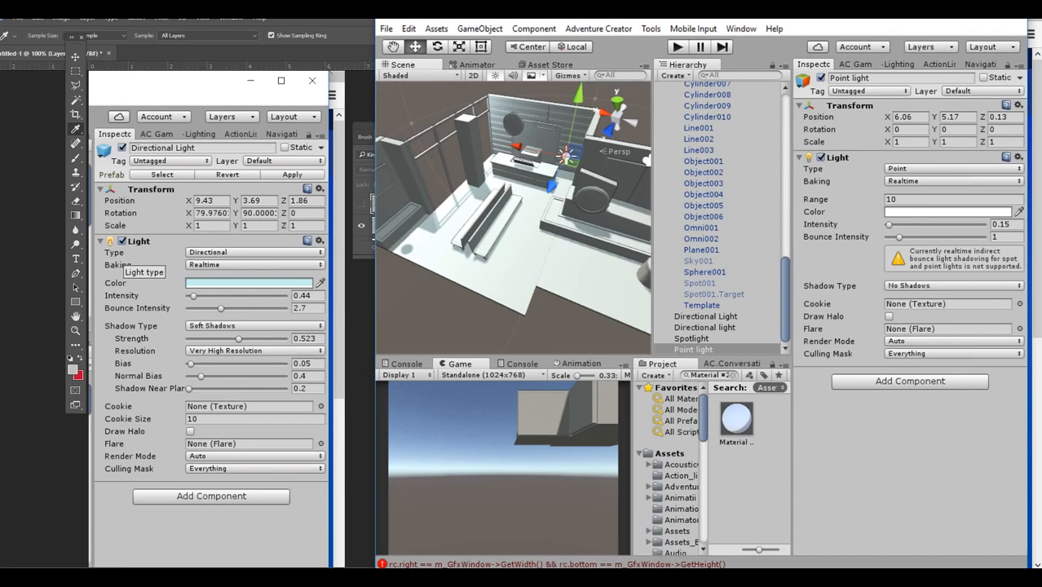
{"action": "scroll", "coordinate": [513, 218], "scroll_direction": "up", "scroll_amount": 5}
{"action": "middle_click_drag", "start_coordinate": [514, 218], "coordinate": [505, 224]}
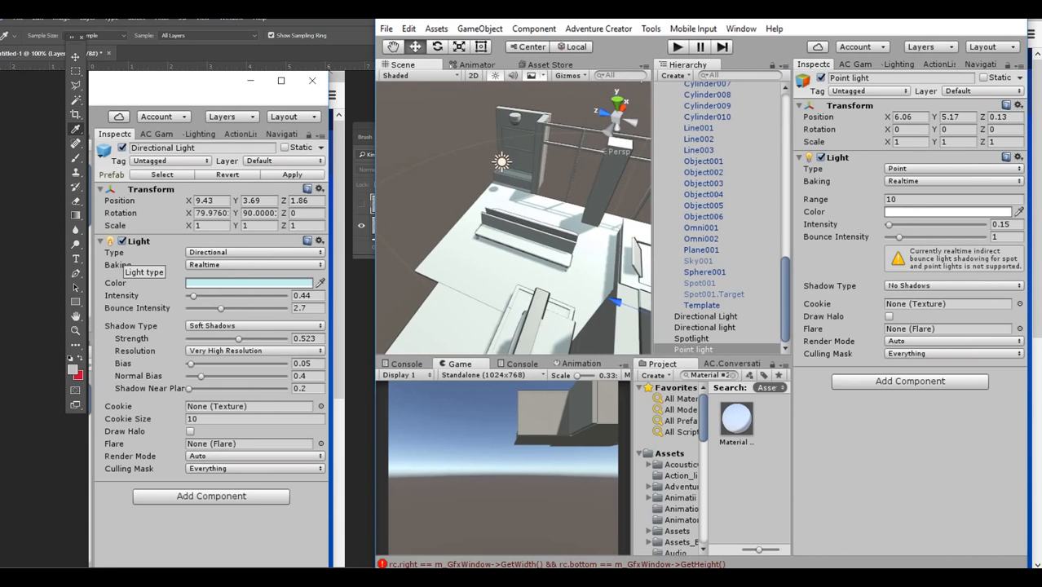
{"action": "right_click_drag", "start_coordinate": [571, 237], "coordinate": [442, 203]}
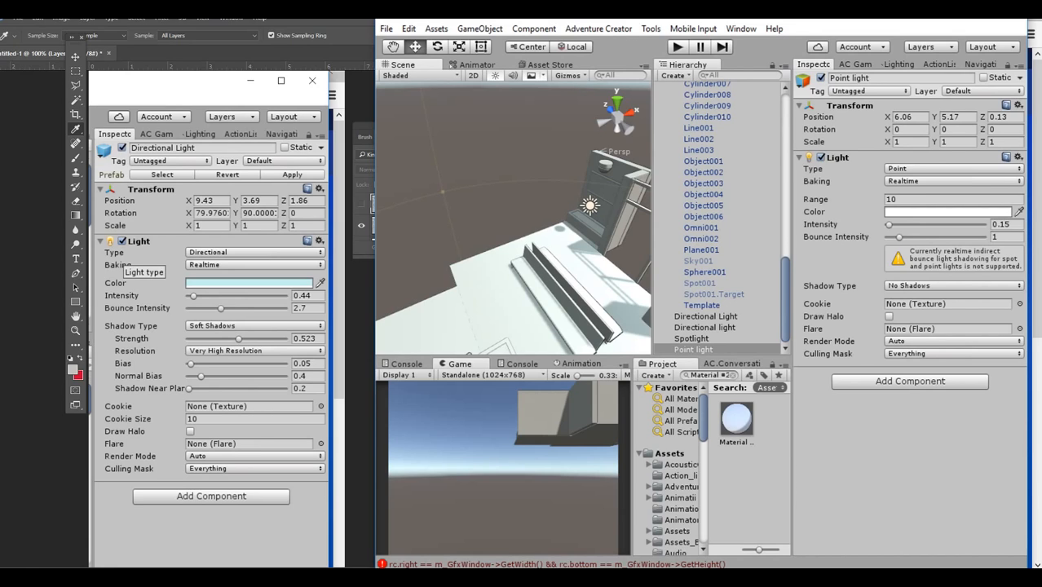
Add a second spotlight to the lobby scene
{"action": "right_click", "coordinate": [658, 237]}
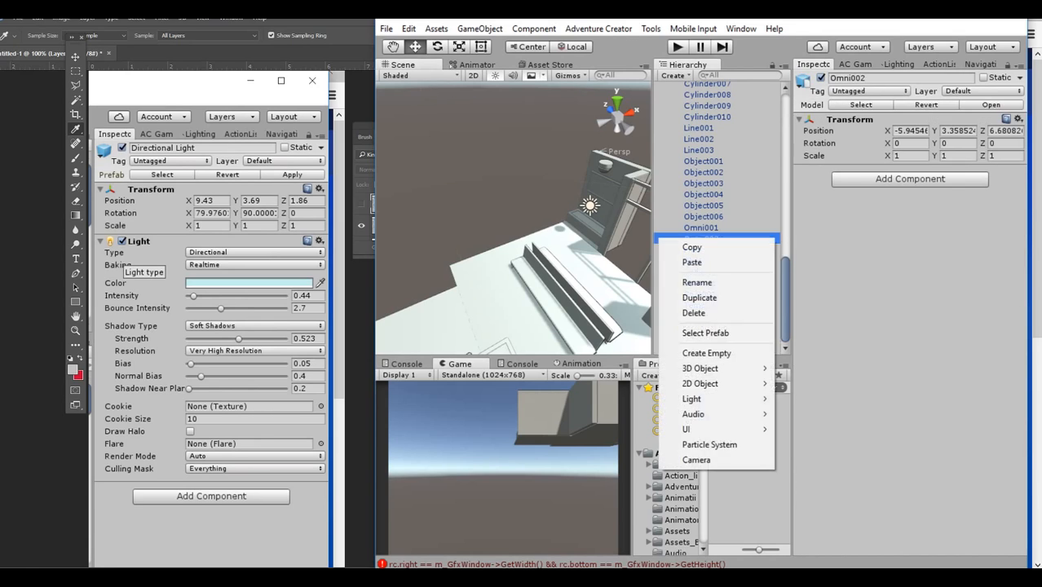
{"action": "left_click", "coordinate": [605, 253]}
{"action": "right_click_drag", "start_coordinate": [605, 253], "coordinate": [592, 256]}
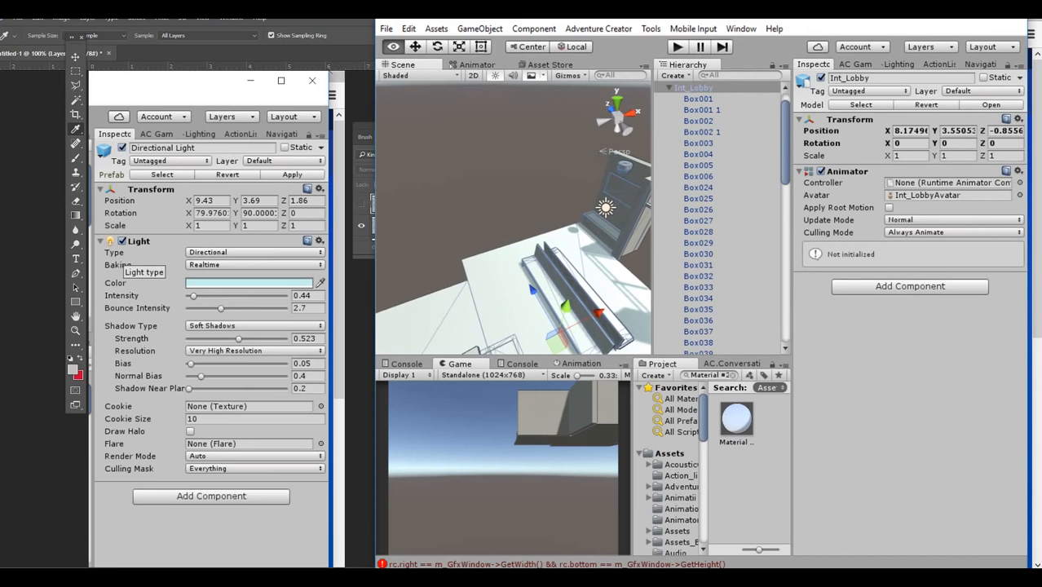
{"action": "scroll", "coordinate": [718, 237], "scroll_direction": "down", "scroll_amount": 6}
{"action": "scroll", "coordinate": [718, 212], "scroll_direction": "down", "scroll_amount": 10}
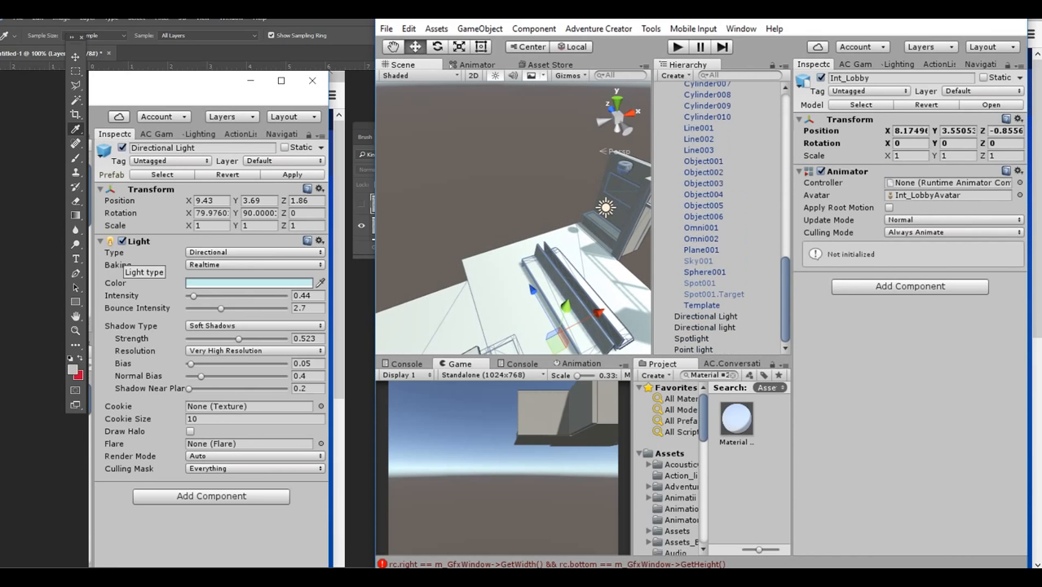
{"action": "scroll", "coordinate": [718, 212], "scroll_direction": "up", "scroll_amount": 6}
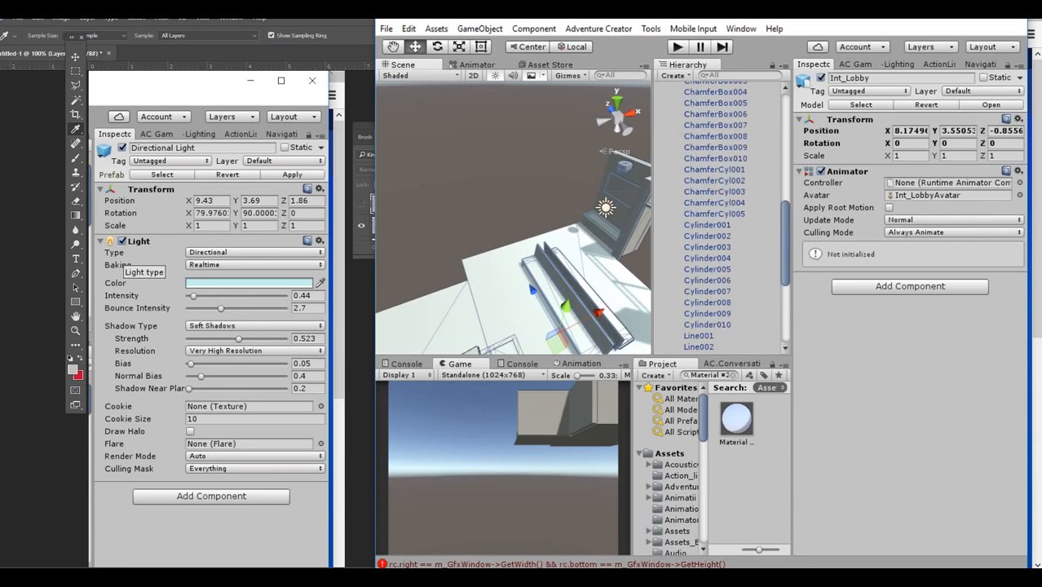
{"action": "left_click", "coordinate": [673, 75]}
{"action": "mouse_move", "coordinate": [690, 151]}
{"action": "left_click", "coordinate": [572, 183]}
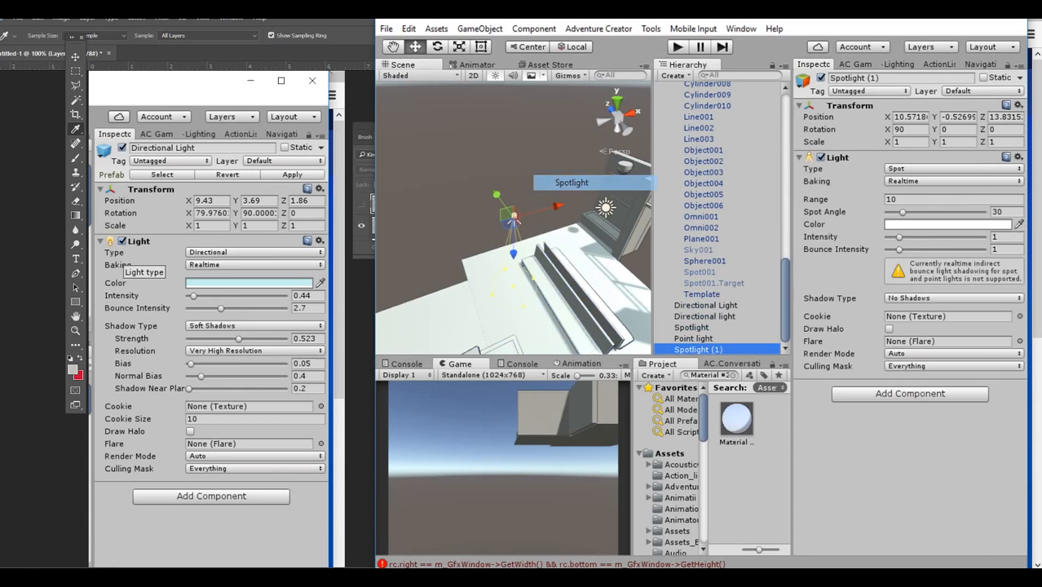
Reset the new spotlight's position to the scene origin, keeping its rotation
{"action": "right_click_drag", "start_coordinate": [572, 186], "coordinate": [644, 155]}
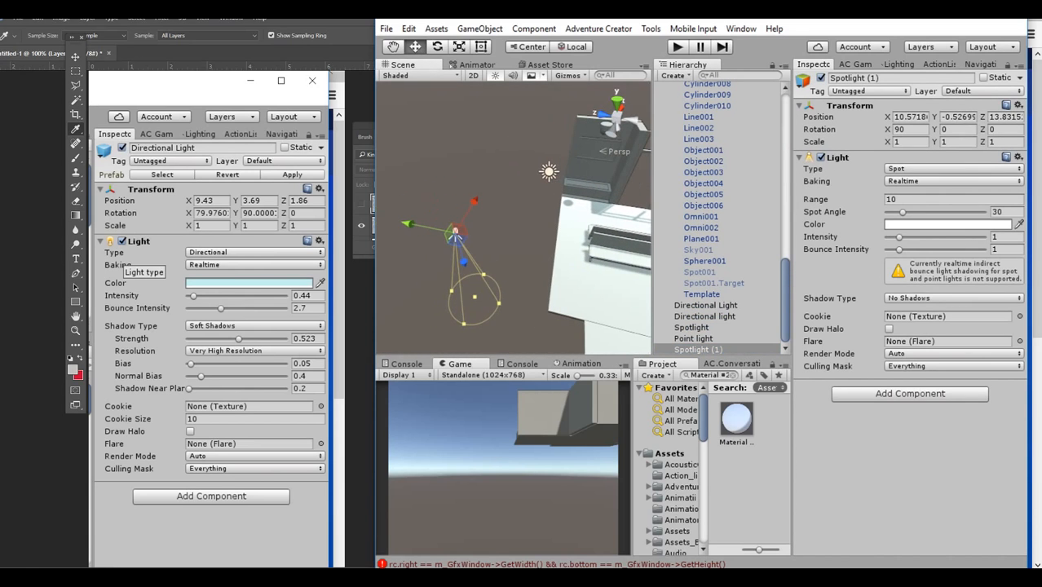
{"action": "left_click", "coordinate": [1017, 105]}
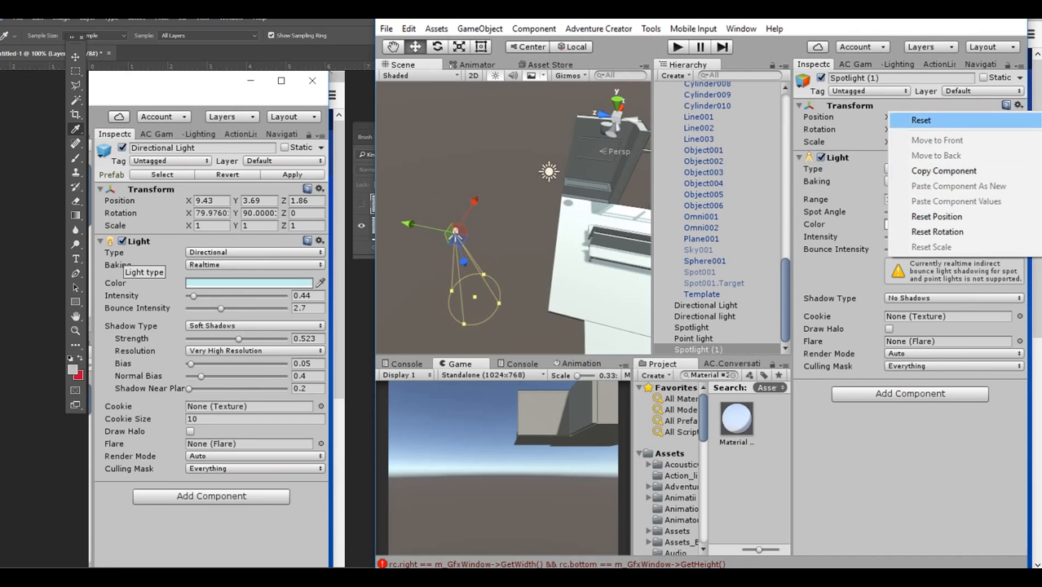
{"action": "left_click", "coordinate": [938, 216]}
Move the new spotlight horizontally beside the lobby floor to X 8 and Z 9.52
{"action": "right_click_drag", "start_coordinate": [506, 204], "coordinate": [628, 265]}
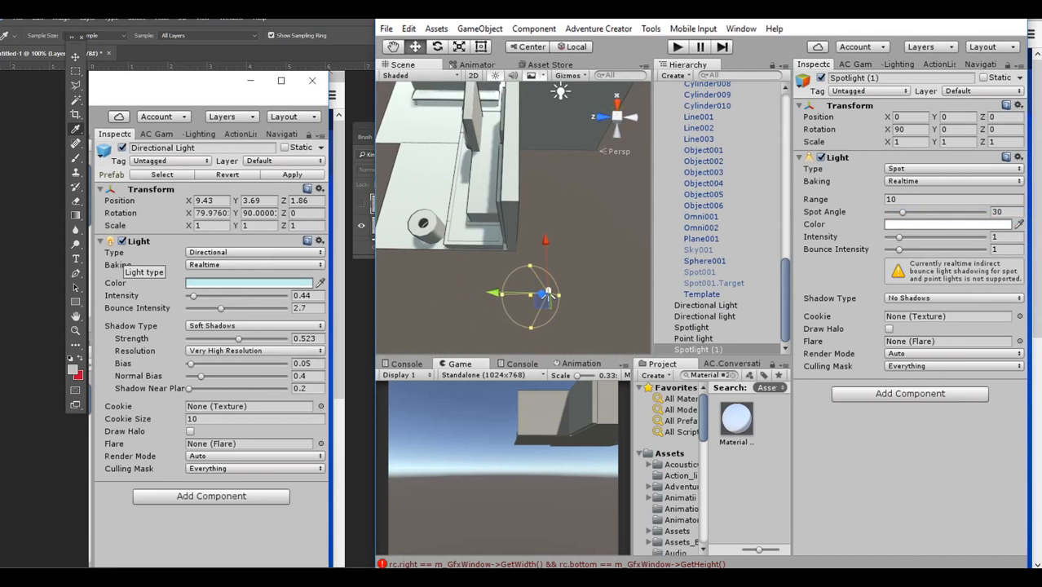
{"action": "left_click_drag", "start_coordinate": [495, 291], "coordinate": [357, 291]}
{"action": "right_click_drag", "start_coordinate": [440, 245], "coordinate": [481, 281]}
{"action": "left_click_drag", "start_coordinate": [486, 239], "coordinate": [357, 237]}
{"action": "right_click_drag", "start_coordinate": [407, 237], "coordinate": [461, 225]}
{"action": "left_click_drag", "start_coordinate": [479, 305], "coordinate": [486, 253]}
{"action": "right_click_drag", "start_coordinate": [489, 245], "coordinate": [386, 206]}
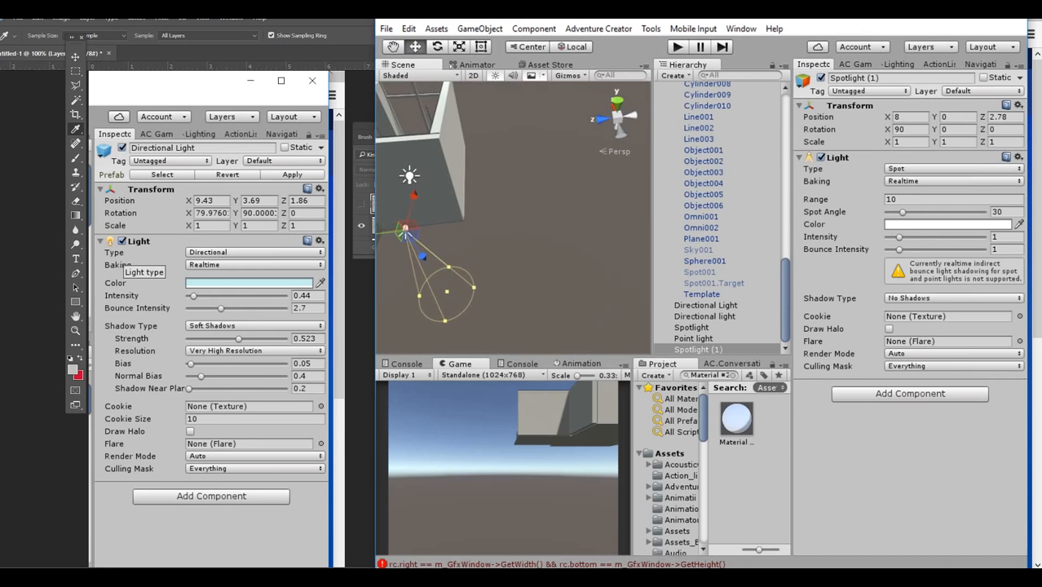
{"action": "right_click_drag", "start_coordinate": [506, 229], "coordinate": [475, 218]}
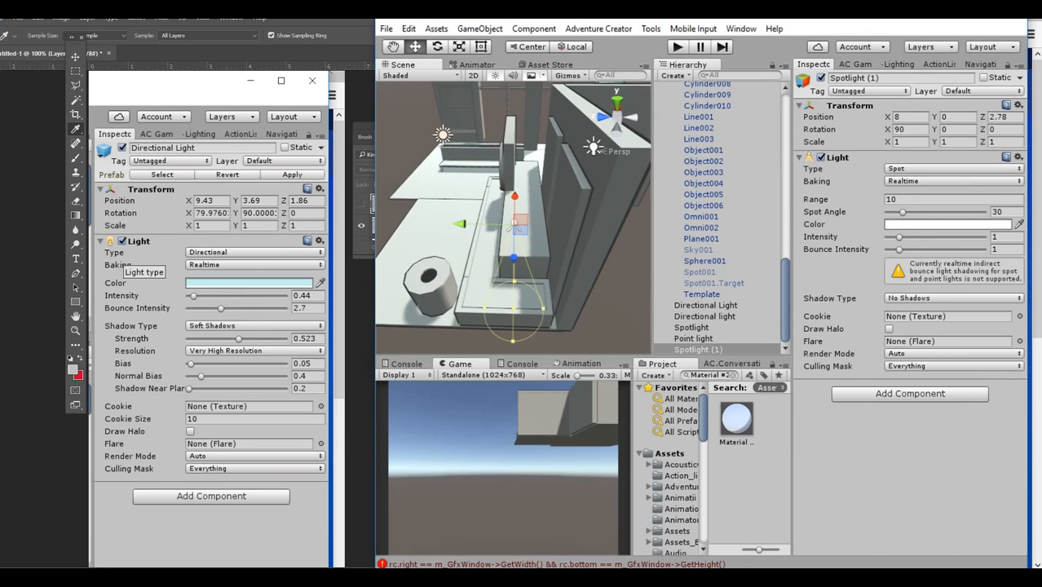
{"action": "left_click_drag", "start_coordinate": [461, 223], "coordinate": [372, 224]}
{"action": "right_click_drag", "start_coordinate": [432, 228], "coordinate": [409, 230]}
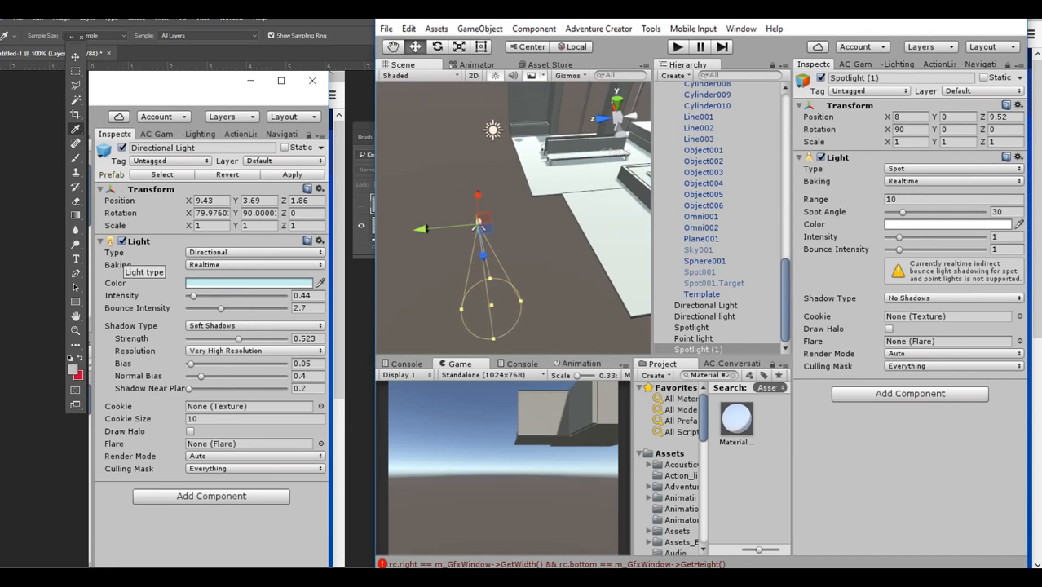
Raise the new spotlight above the lobby to a height of Y 9.59
{"action": "left_click_drag", "start_coordinate": [483, 256], "coordinate": [462, 122]}
{"action": "right_click_drag", "start_coordinate": [473, 159], "coordinate": [432, 118]}
{"action": "right_click_drag", "start_coordinate": [522, 224], "coordinate": [439, 179]}
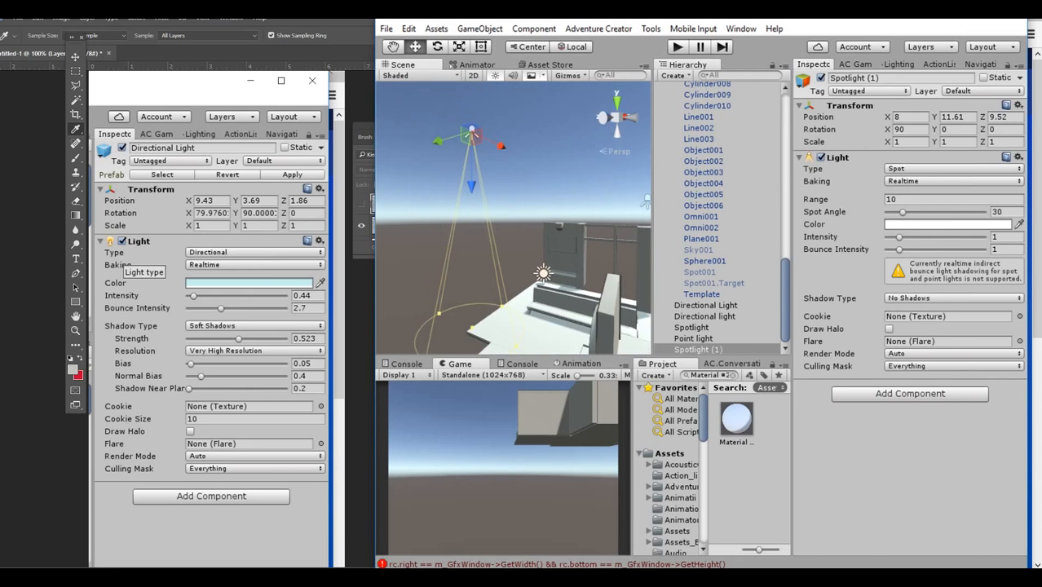
{"action": "left_click_drag", "start_coordinate": [471, 187], "coordinate": [551, 241]}
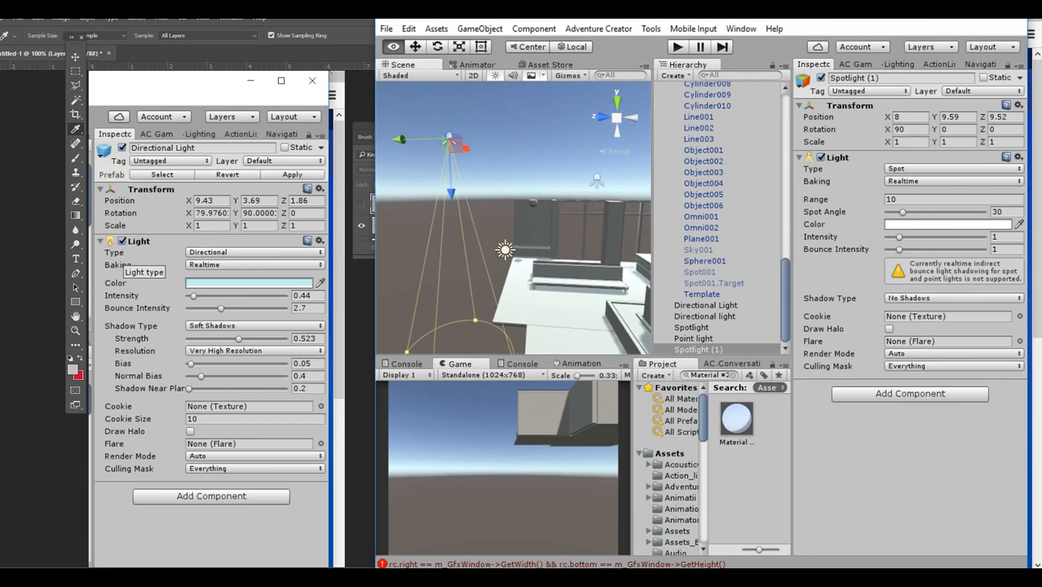
Tilt the new spotlight toward the lobby interior to an X rotation of about 138 and widen its spot angle to about 53.5
{"action": "right_click_drag", "start_coordinate": [522, 236], "coordinate": [591, 232]}
{"action": "key", "text": "e"}
{"action": "left_click_drag", "start_coordinate": [545, 159], "coordinate": [547, 245]}
{"action": "right_click_drag", "start_coordinate": [547, 244], "coordinate": [583, 259]}
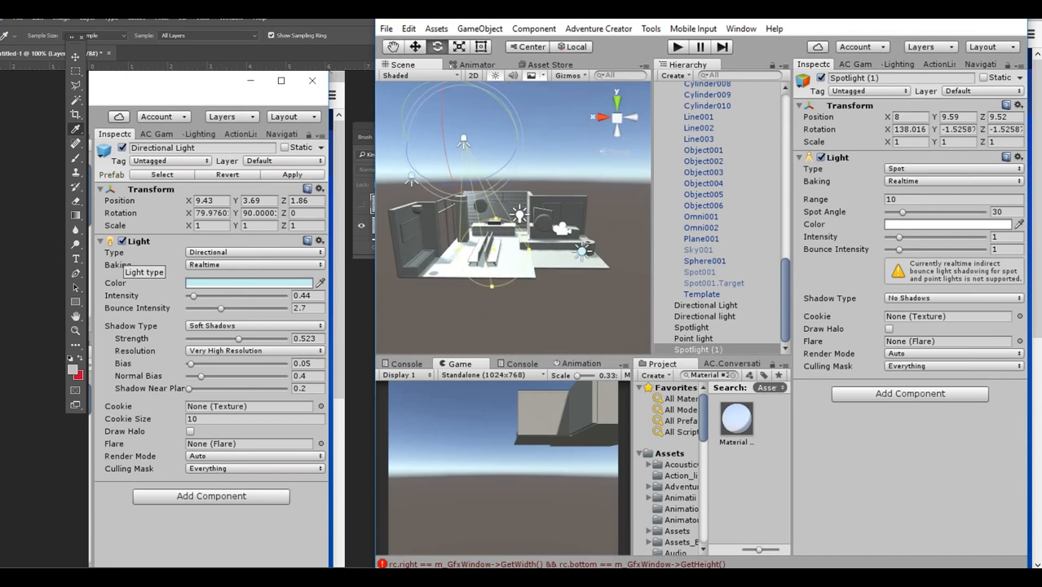
{"action": "left_click_drag", "start_coordinate": [528, 250], "coordinate": [558, 254]}
Tint the new spotlight pale yellow with the color FFF7CEFF
{"action": "right_click_drag", "start_coordinate": [559, 254], "coordinate": [486, 245]}
{"action": "left_click", "coordinate": [946, 225]}
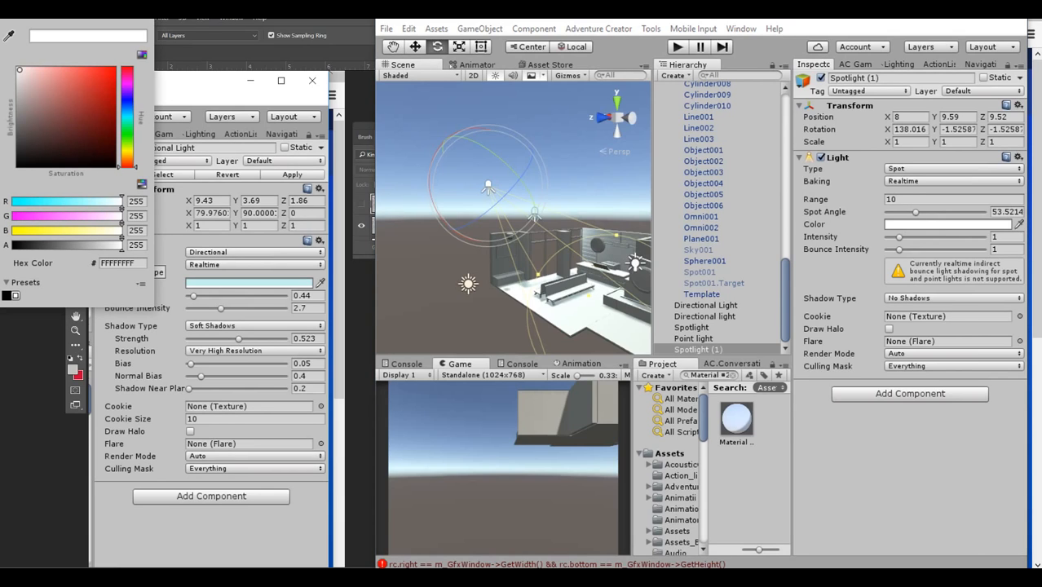
{"action": "left_click", "coordinate": [128, 149]}
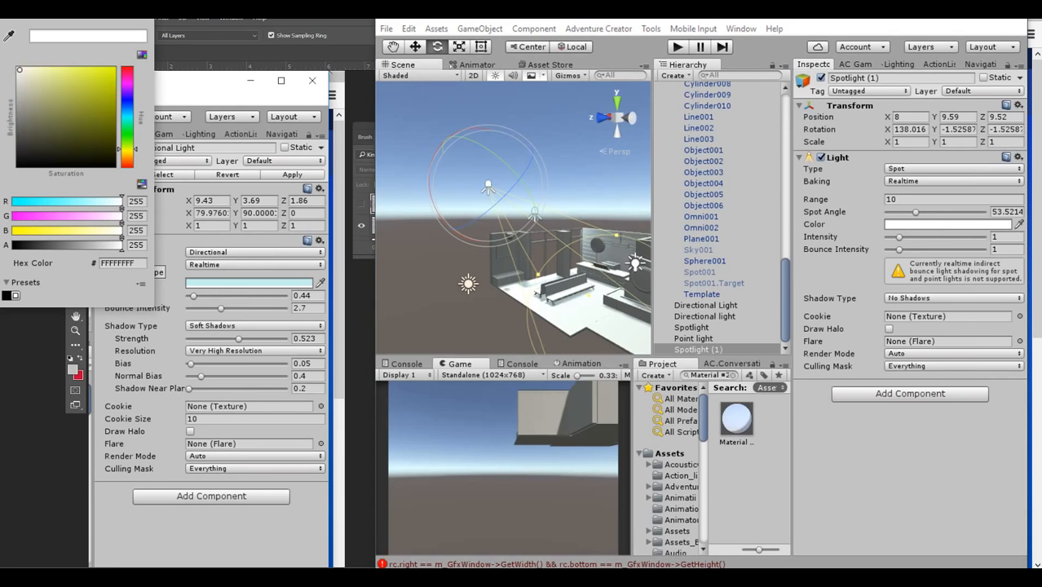
{"action": "left_click", "coordinate": [127, 154]}
{"action": "left_click_drag", "start_coordinate": [74, 89], "coordinate": [37, 69]}
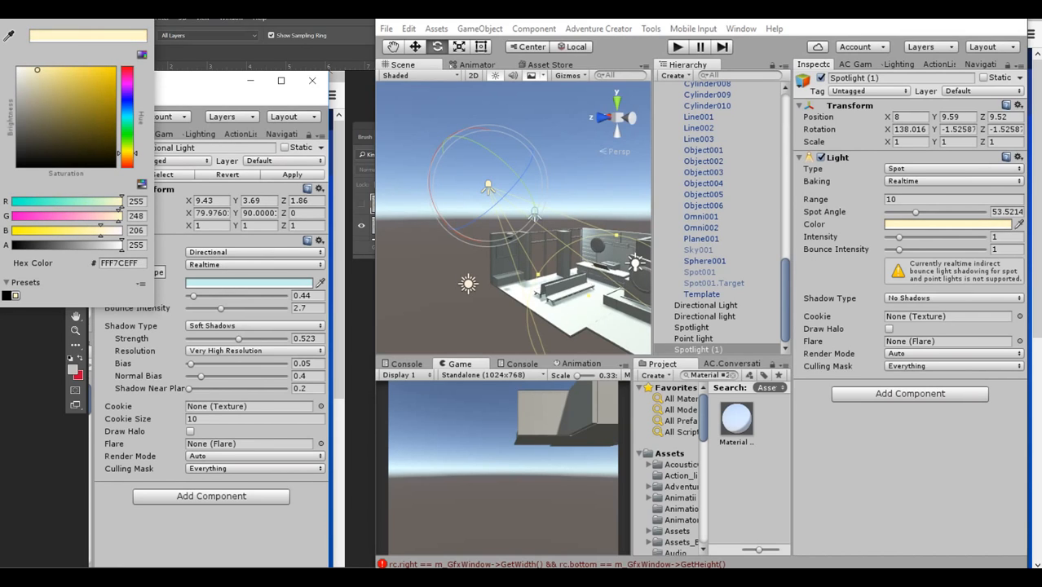
Increase the new spotlight's intensity to 6.93, checking the lobby at 2.7 along the way
{"action": "left_click_drag", "start_coordinate": [538, 236], "coordinate": [473, 236], "text": "alt"}
{"action": "right_click_drag", "start_coordinate": [473, 236], "coordinate": [481, 276]}
{"action": "left_click_drag", "start_coordinate": [899, 237], "coordinate": [919, 238]}
{"action": "right_click_drag", "start_coordinate": [504, 236], "coordinate": [603, 259]}
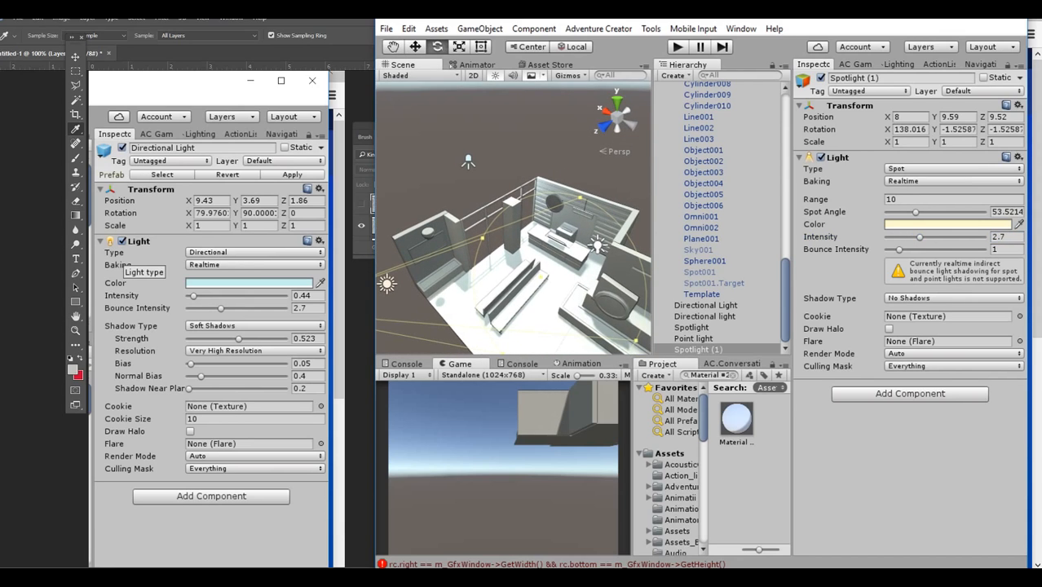
{"action": "left_click_drag", "start_coordinate": [920, 237], "coordinate": [970, 237]}
Soften the second spotlight's tint to a very pale cream with the color FFFEECFF
{"action": "left_click", "coordinate": [950, 224]}
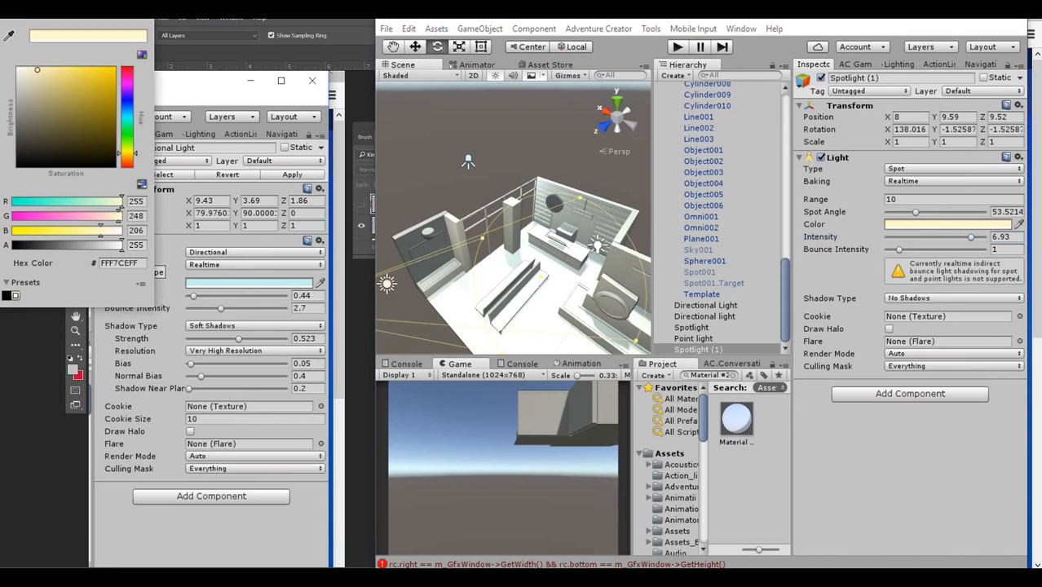
{"action": "left_click_drag", "start_coordinate": [36, 70], "coordinate": [33, 70]}
{"action": "left_click_drag", "start_coordinate": [127, 153], "coordinate": [127, 156]}
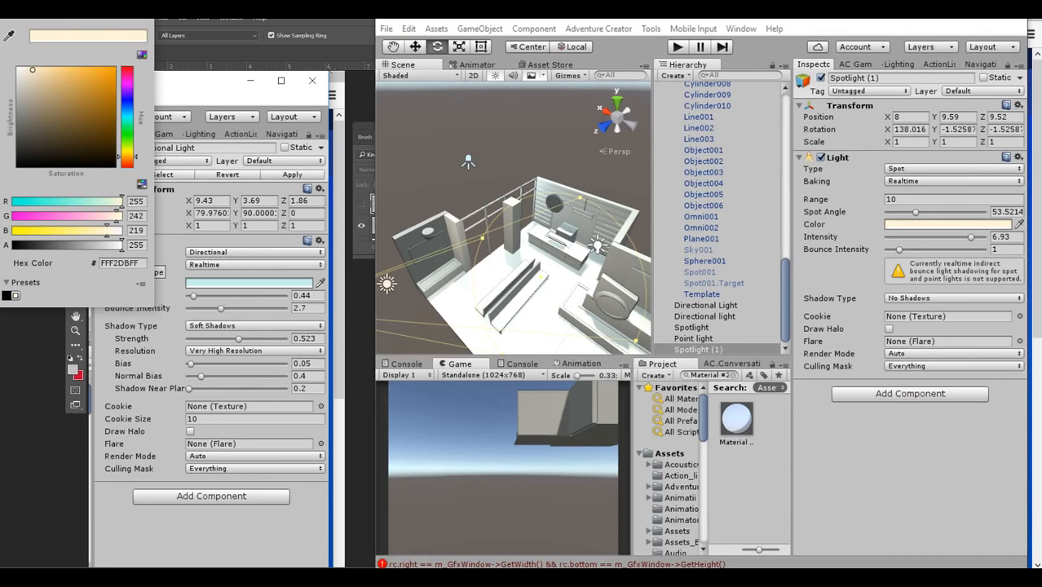
{"action": "left_click_drag", "start_coordinate": [32, 70], "coordinate": [34, 70]}
{"action": "right_click_drag", "start_coordinate": [514, 221], "coordinate": [548, 238]}
{"action": "left_click", "coordinate": [947, 224]}
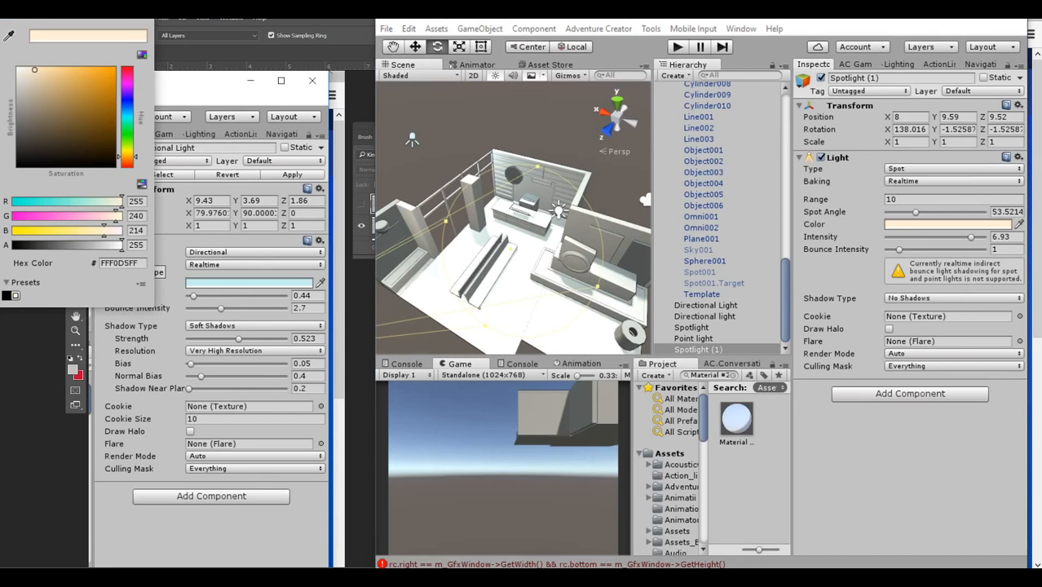
{"action": "left_click", "coordinate": [127, 150]}
{"action": "left_click_drag", "start_coordinate": [34, 70], "coordinate": [26, 70]}
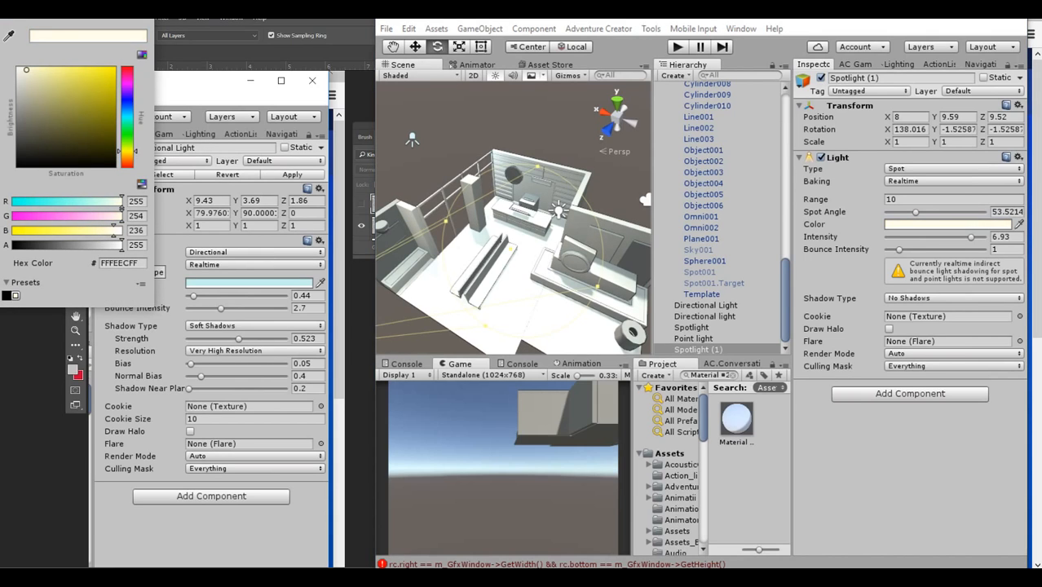
{"action": "left_click", "coordinate": [143, 9]}
Examine the lobby interior's lighting from several angles with the new spotlight color
{"action": "left_click_drag", "start_coordinate": [505, 224], "coordinate": [563, 204], "text": "alt"}
{"action": "left_click_drag", "start_coordinate": [440, 247], "coordinate": [454, 90], "text": "alt"}
{"action": "mouse_move", "coordinate": [514, 229]}
{"action": "right_mouse_down"}
{"action": "mouse_move", "coordinate": [519, 202]}
{"action": "mouse_move", "coordinate": [505, 196]}
{"action": "mouse_move", "coordinate": [522, 226]}
{"action": "right_mouse_up"}
{"action": "key", "text": "w"}
{"action": "key", "text": "s"}
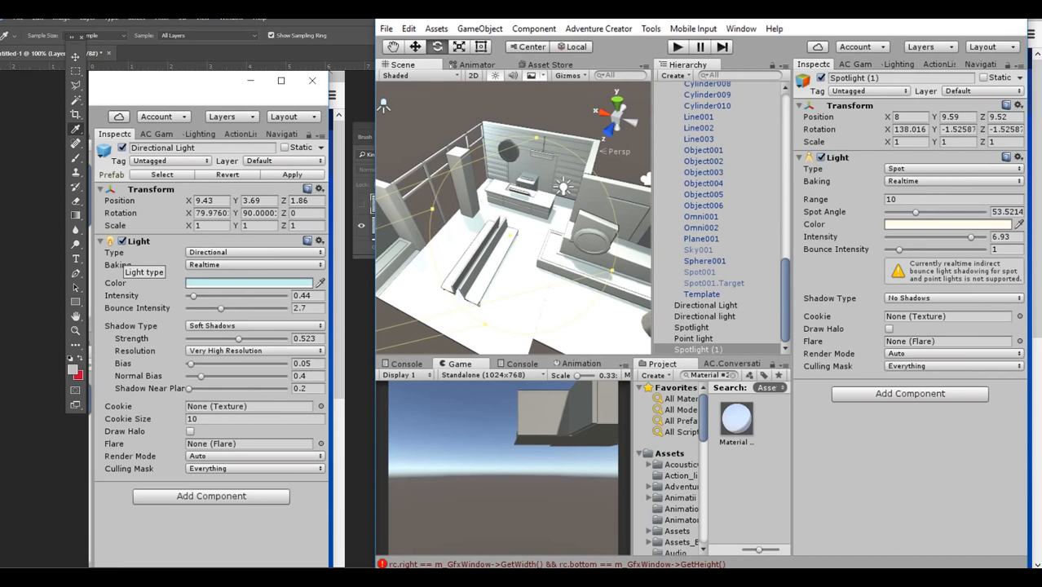
{"action": "left_click_drag", "start_coordinate": [383, 104], "coordinate": [387, 119], "text": "alt"}
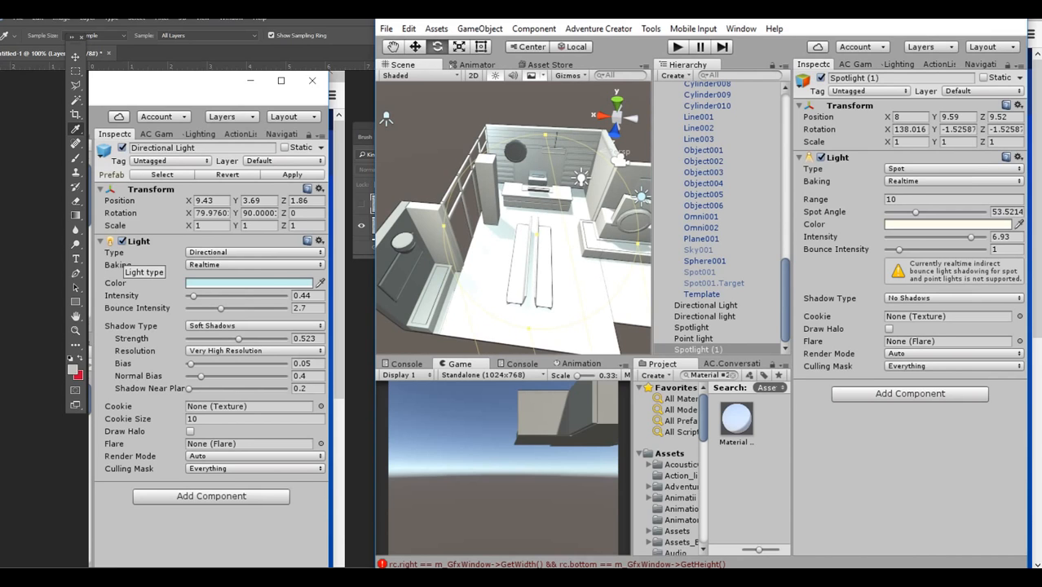
Select the round disc on the lobby's back wall and review its Toony Colors Pro 2 material settings and options
{"action": "key", "text": "w"}
{"action": "right_click_drag", "start_coordinate": [513, 221], "coordinate": [506, 180]}
{"action": "key", "text": "w"}
{"action": "key", "text": "s"}
{"action": "left_click", "coordinate": [497, 185]}
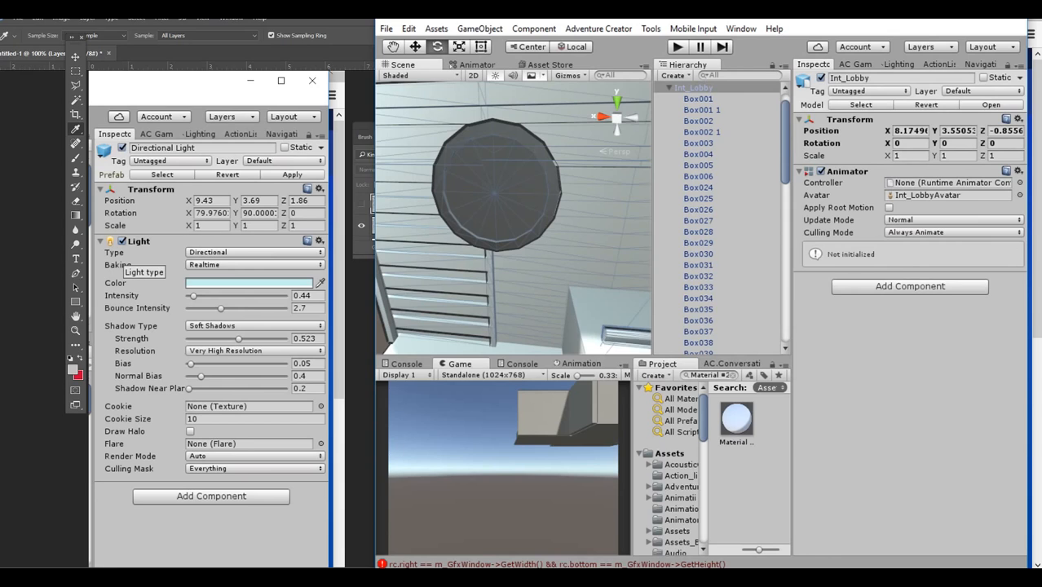
{"action": "left_click", "coordinate": [497, 186]}
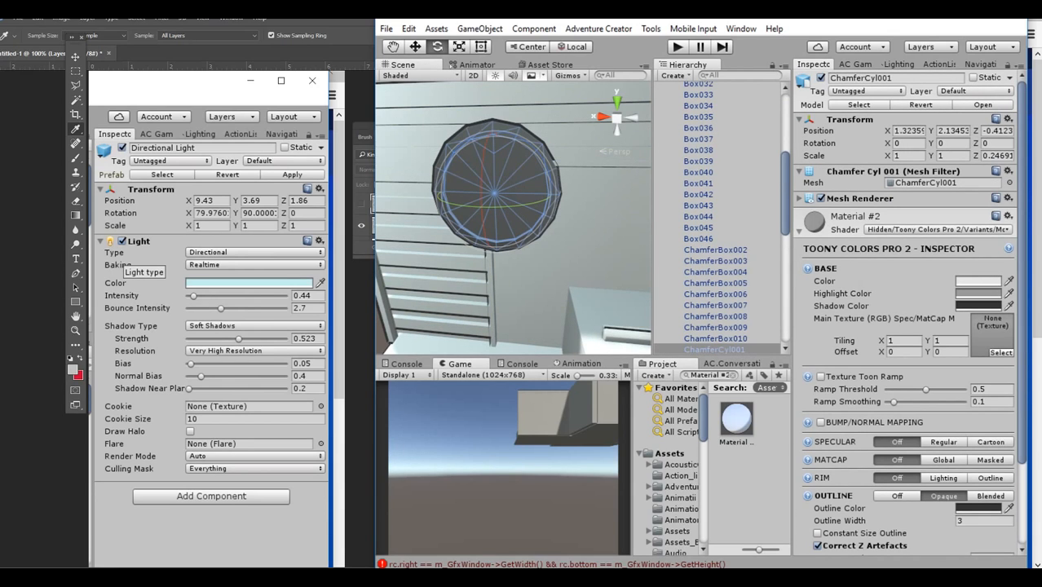
{"action": "scroll", "coordinate": [909, 326], "scroll_direction": "down", "scroll_amount": 3}
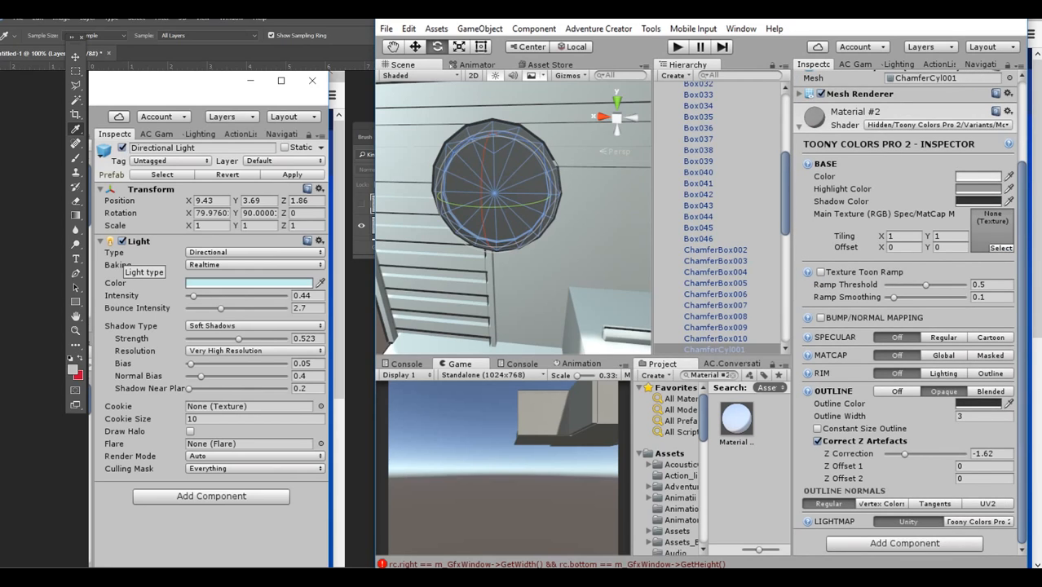
{"action": "scroll", "coordinate": [909, 327], "scroll_direction": "up", "scroll_amount": 3}
{"action": "left_click", "coordinate": [1009, 216]}
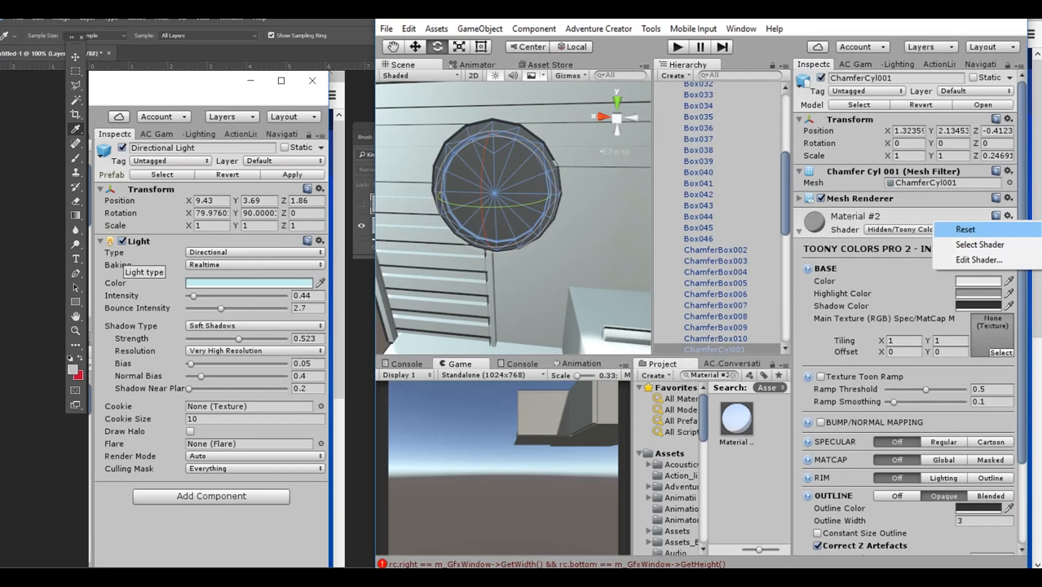
{"action": "left_click", "coordinate": [799, 232]}
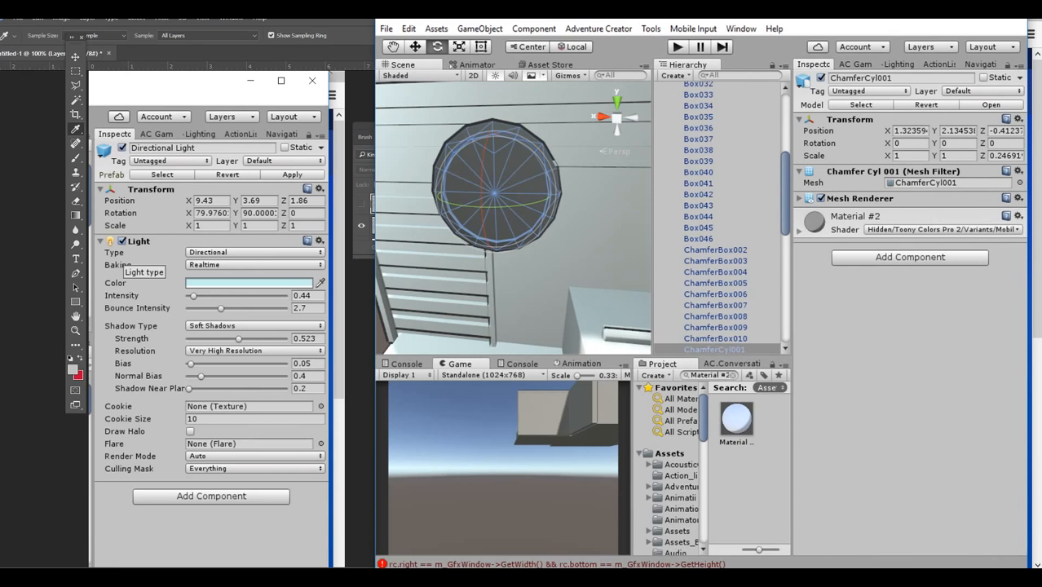
{"action": "left_click", "coordinate": [799, 232]}
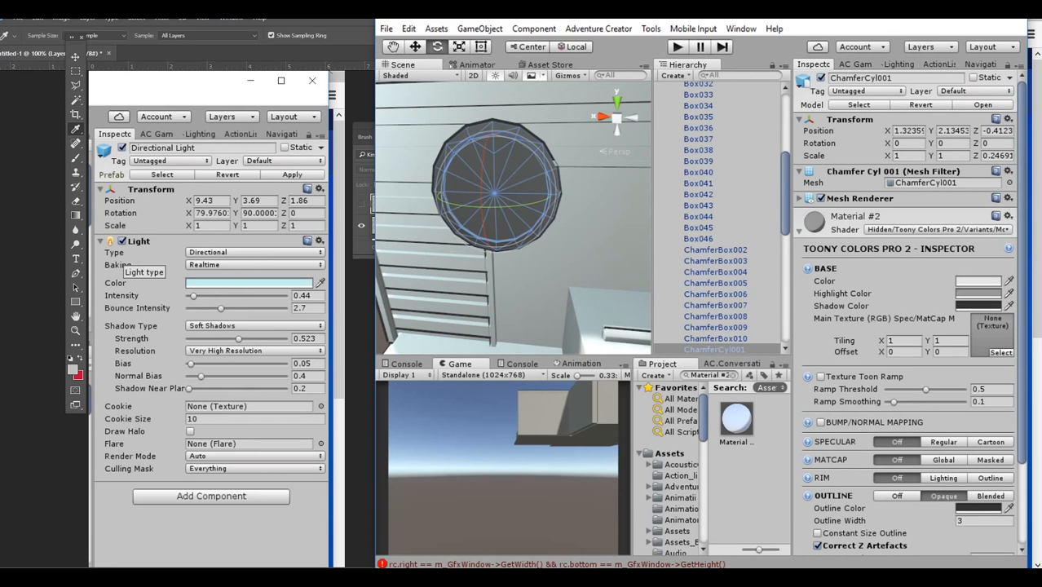
{"action": "left_click", "coordinate": [1008, 216]}
{"action": "left_click", "coordinate": [799, 231]}
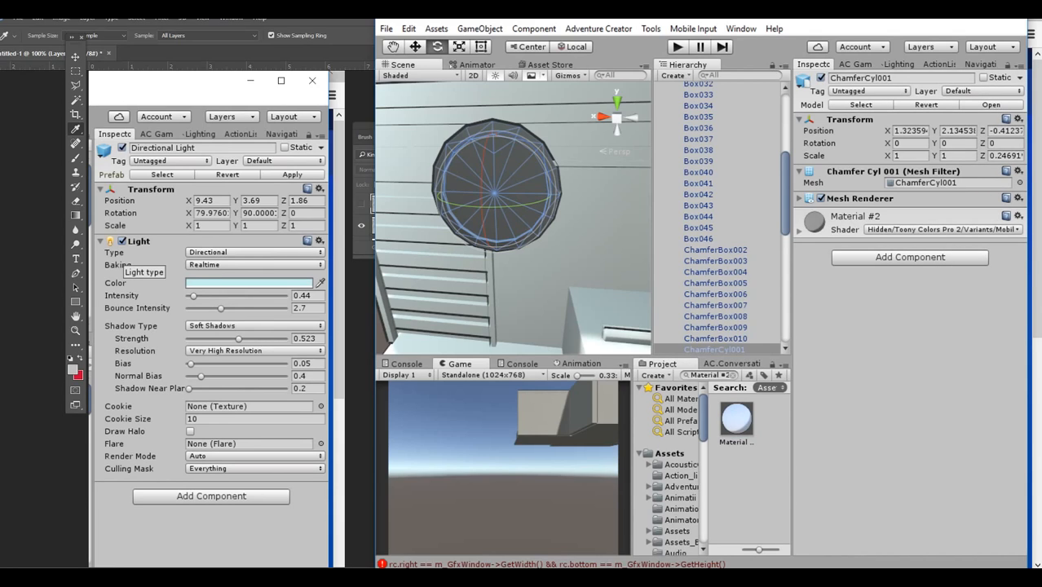
Inspect the Material #2 asset's settings in the project, and reselect the round wall disc in the lobby
{"action": "left_click_drag", "start_coordinate": [736, 419], "coordinate": [619, 310]}
{"action": "left_click", "coordinate": [799, 231]}
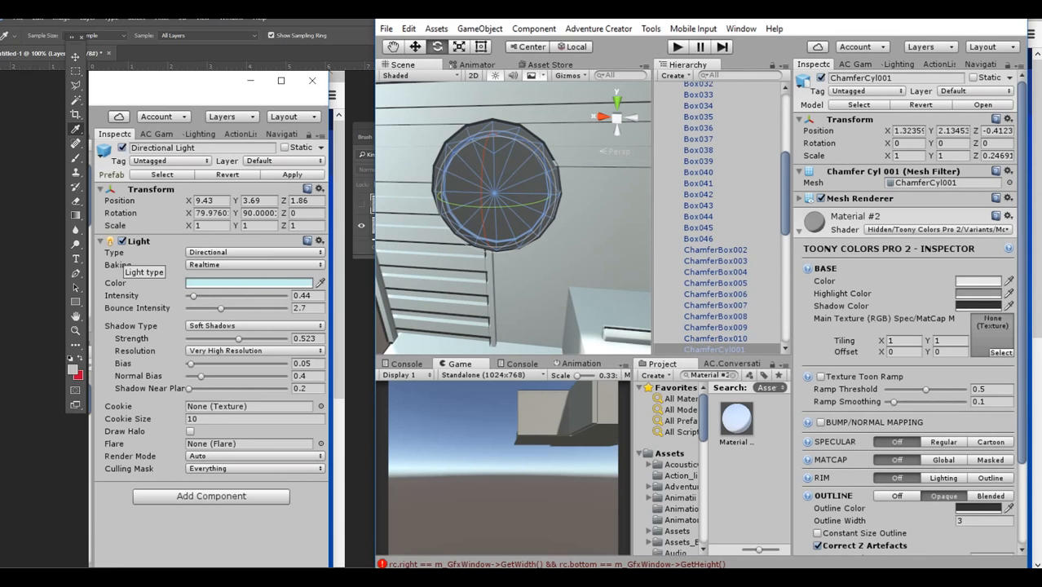
{"action": "left_click", "coordinate": [736, 419]}
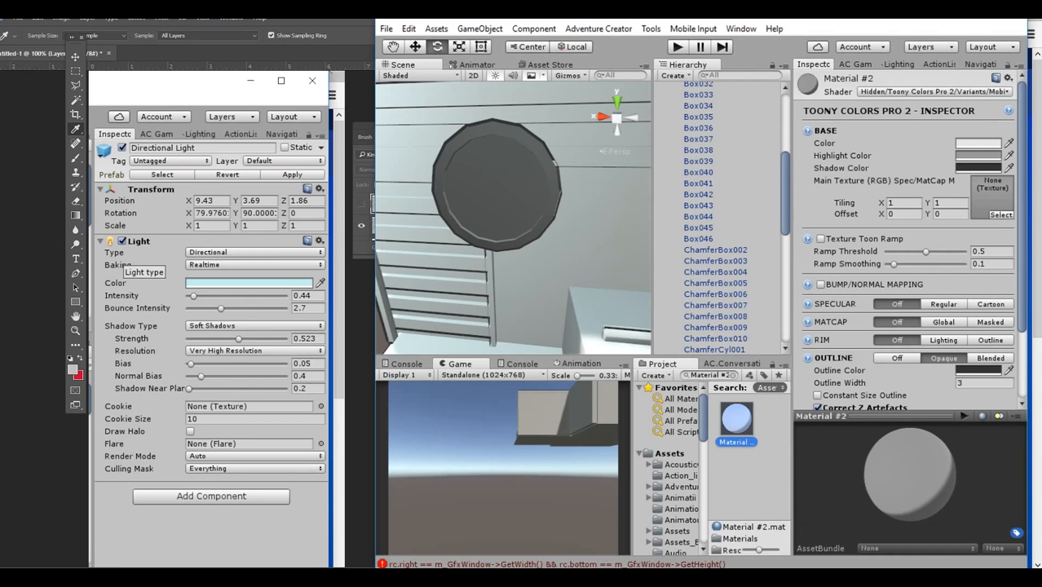
{"action": "left_click", "coordinate": [499, 186]}
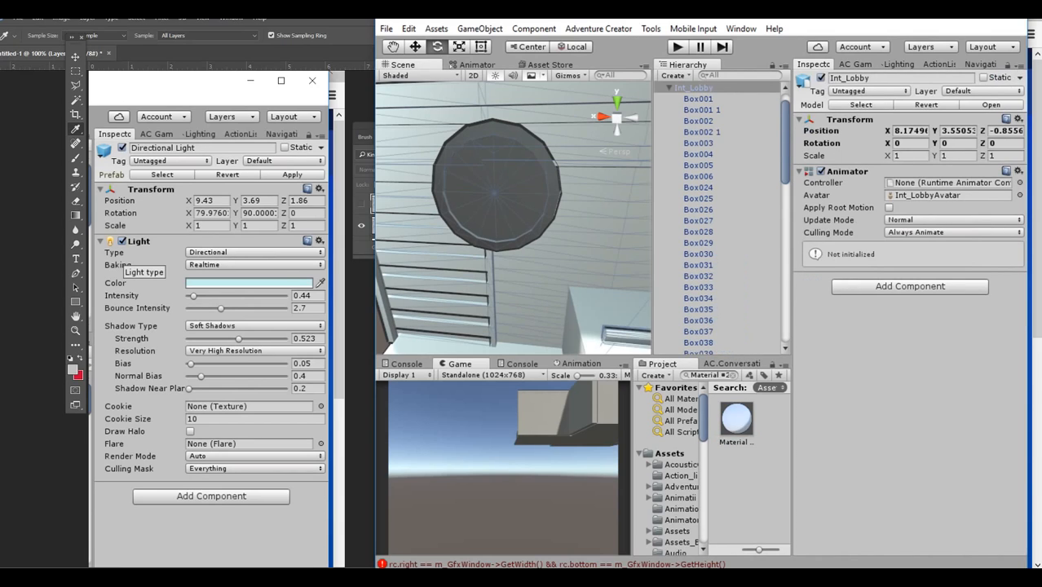
{"action": "left_click", "coordinate": [499, 186]}
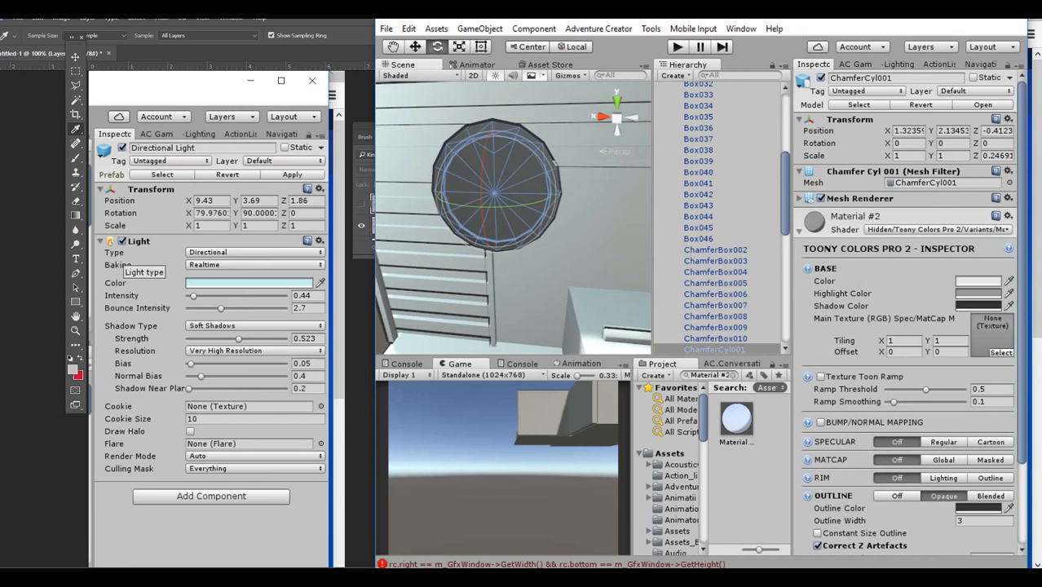
Examine the fully lit lobby from above and from the side, and clear the selection
{"action": "key", "text": "s"}
{"action": "key", "text": "Caps_Lock"}
{"action": "right_click_drag", "start_coordinate": [499, 186], "coordinate": [515, 264]}
{"action": "key", "text": "d"}
{"action": "key", "text": "w"}
{"action": "left_click", "coordinate": [506, 236]}
{"action": "left_click", "coordinate": [506, 199]}
{"action": "left_click", "coordinate": [506, 220]}
{"action": "key", "text": "s"}
{"action": "key", "text": "w"}
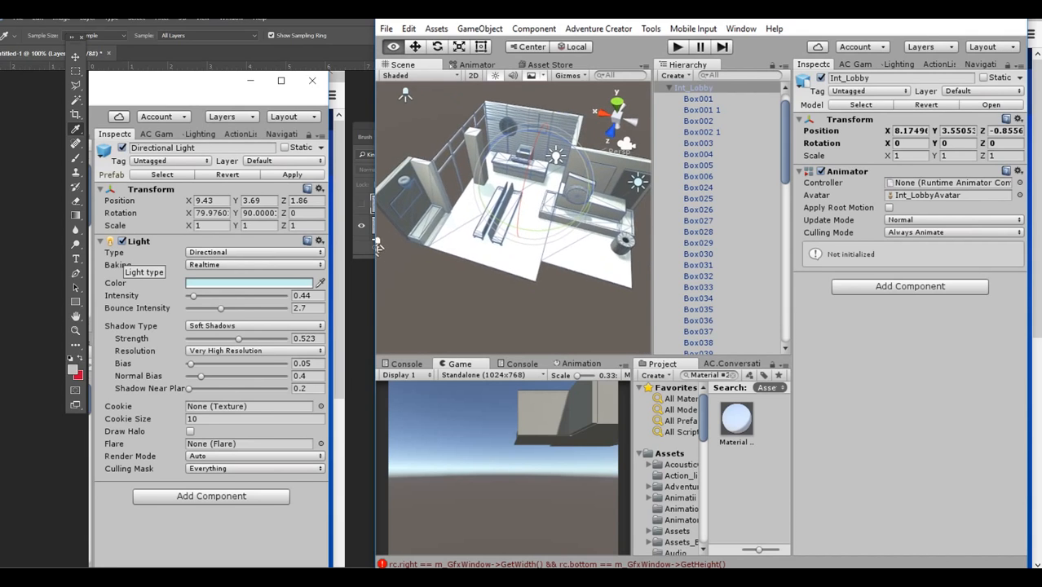
{"action": "right_click_drag", "start_coordinate": [376, 244], "coordinate": [444, 313]}
{"action": "left_click", "coordinate": [424, 314]}
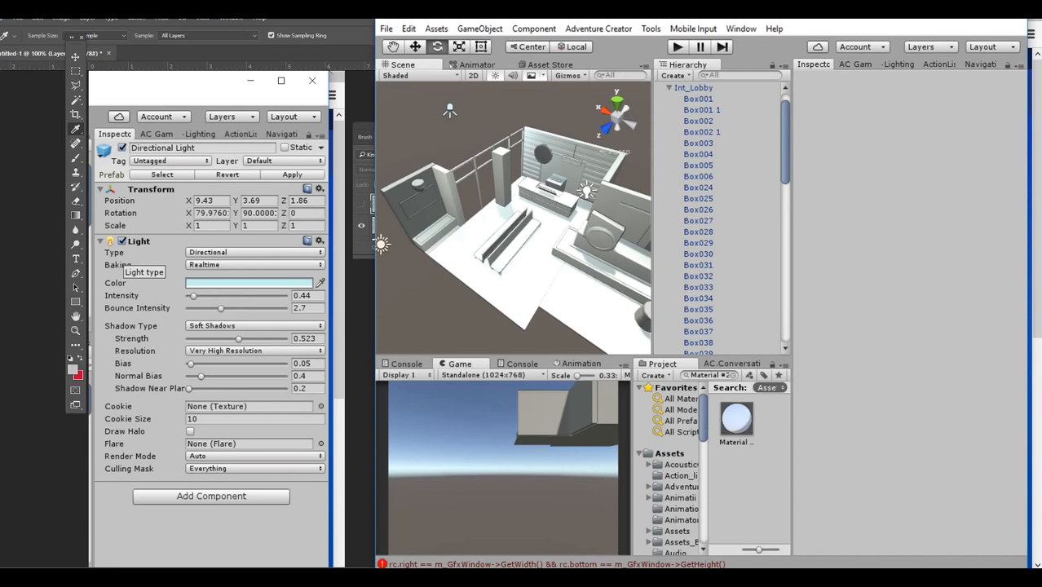
Open the InternRoomMorning01a scene, look over the apartment's lights, and maximize the Game view
{"action": "left_click", "coordinate": [385, 29]}
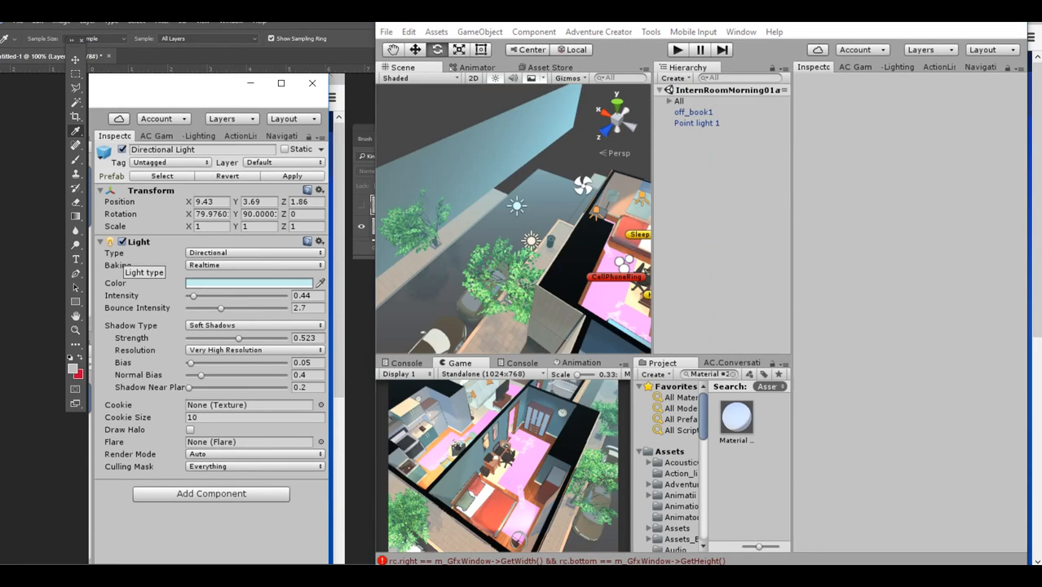
{"action": "right_click_drag", "start_coordinate": [517, 282], "coordinate": [528, 208]}
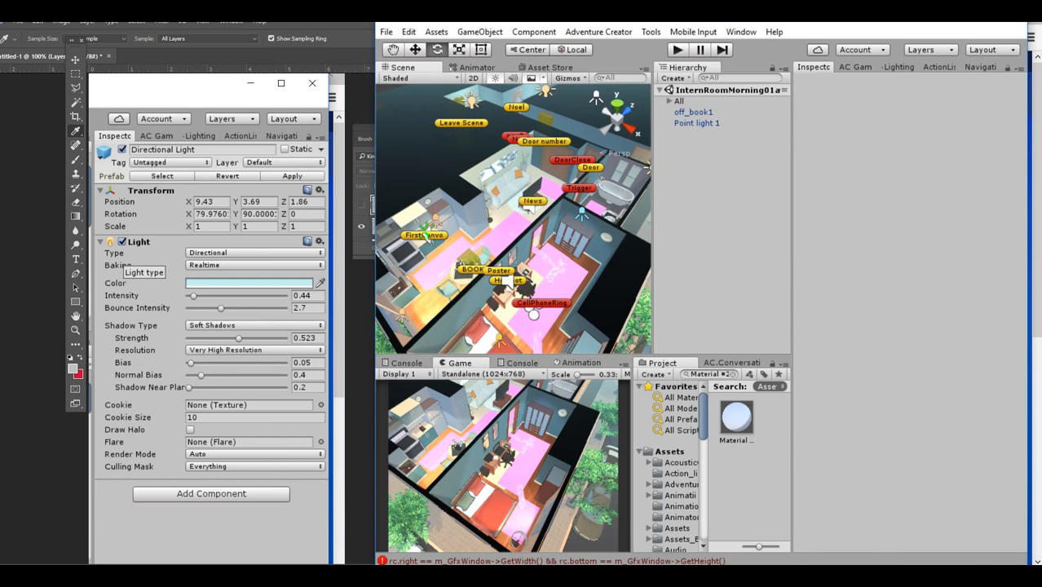
{"action": "right_click", "coordinate": [459, 363]}
{"action": "left_click", "coordinate": [507, 367]}
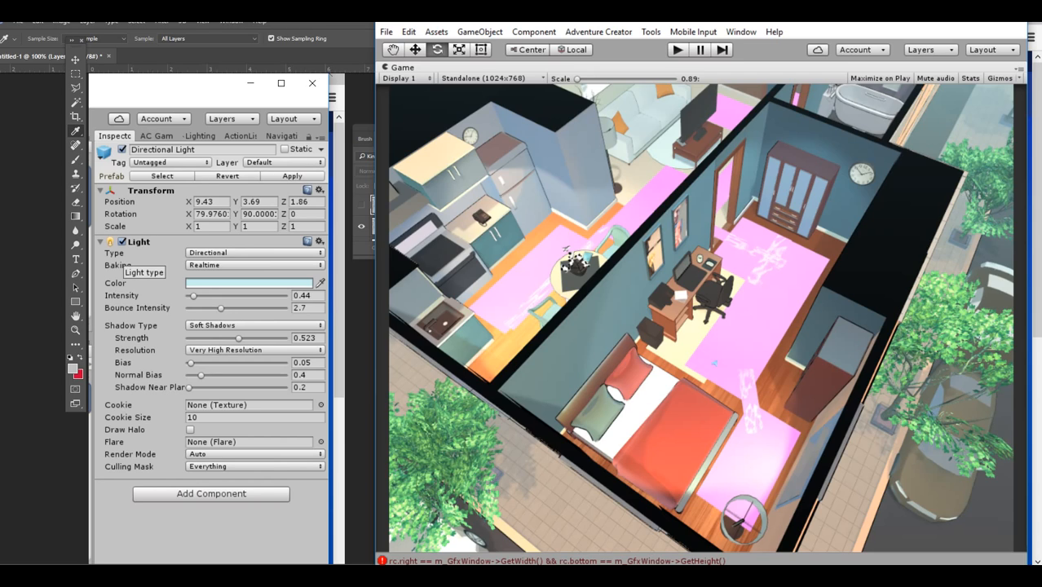
Run the game and walk the character through the morning apartment, answering the dialogue, to examine the daytime lighting
{"action": "key", "text": "ctrl+p"}
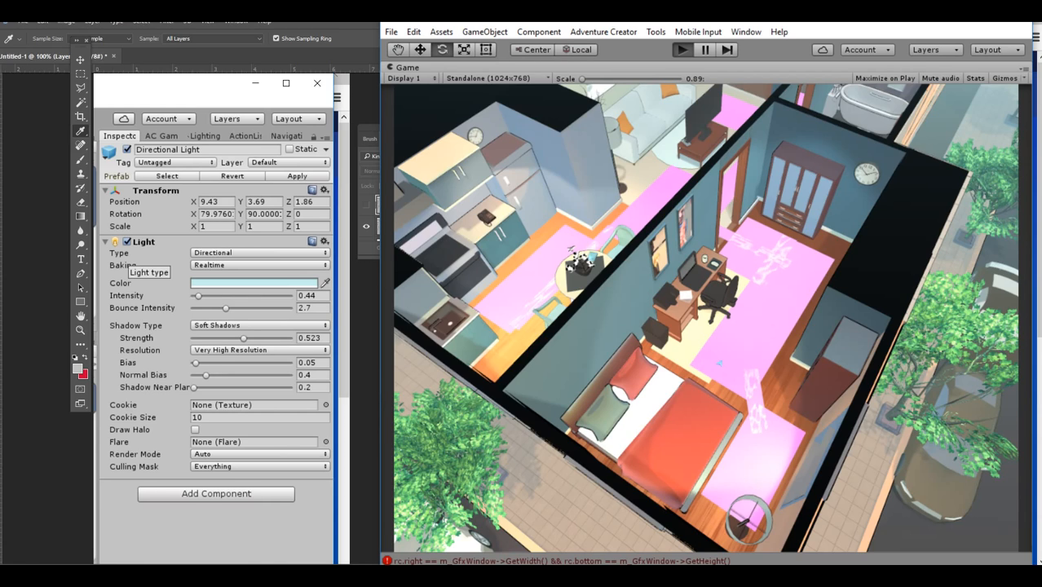
{"action": "key", "text": "ctrl+p"}
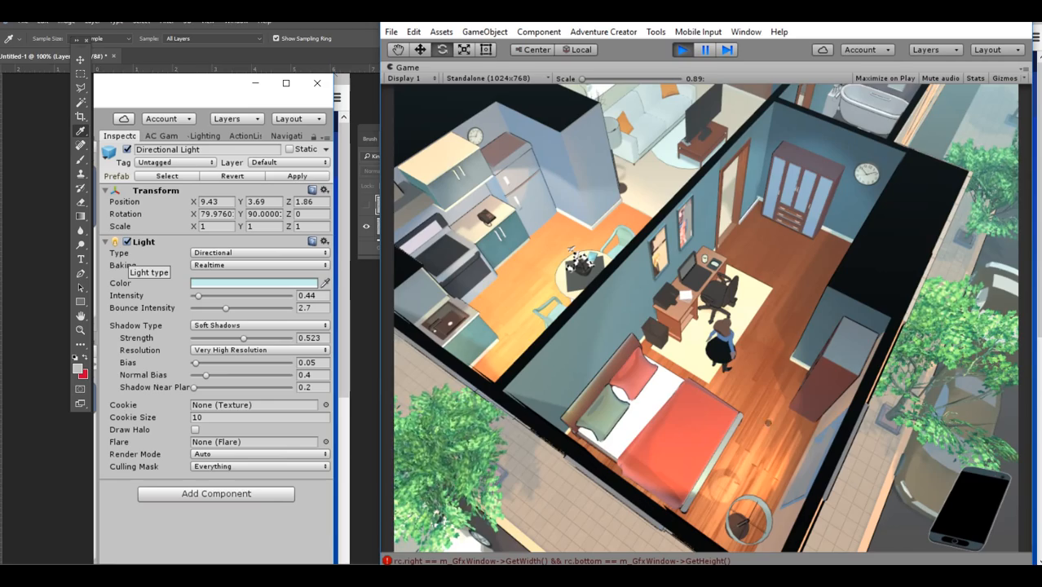
{"action": "left_click", "coordinate": [754, 482]}
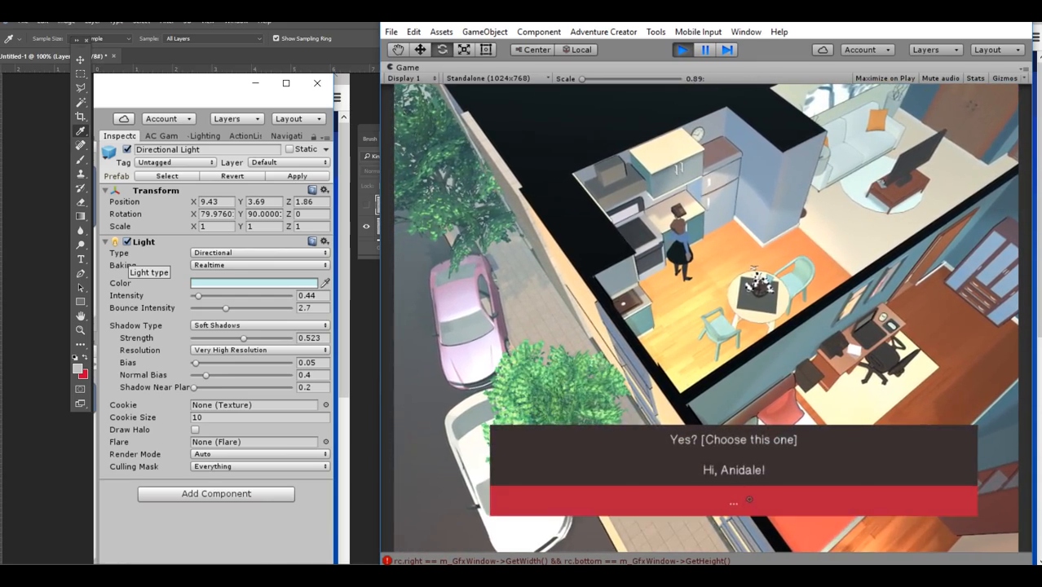
{"action": "left_click", "coordinate": [746, 500]}
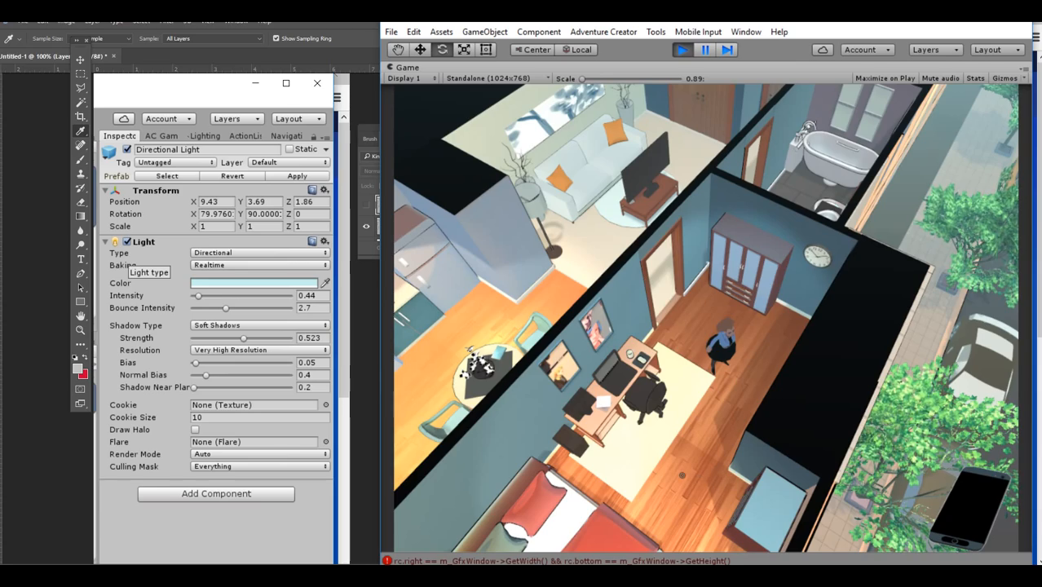
{"action": "left_click", "coordinate": [683, 475]}
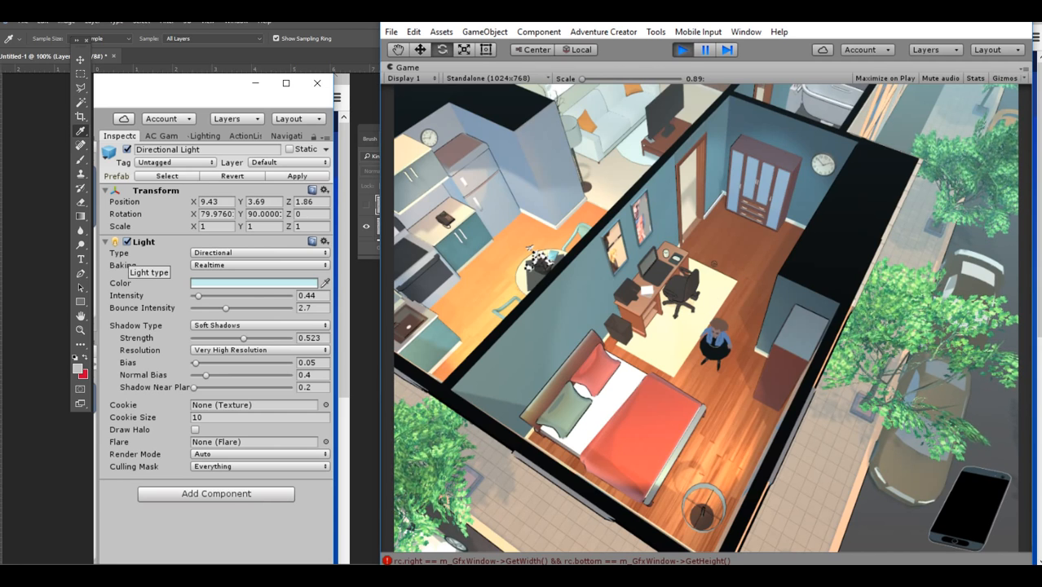
{"action": "left_click", "coordinate": [739, 388]}
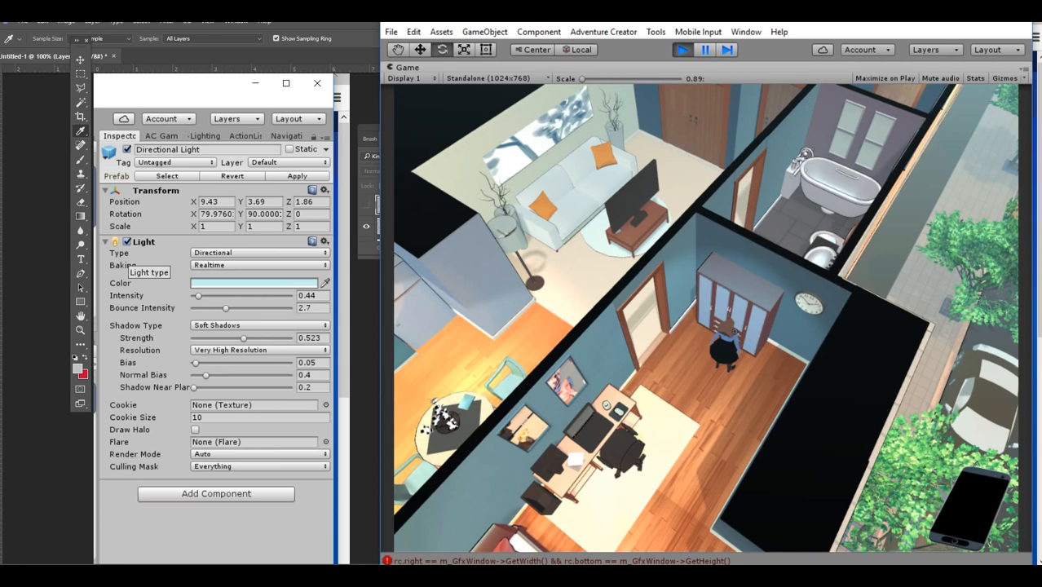
{"action": "left_click", "coordinate": [686, 441]}
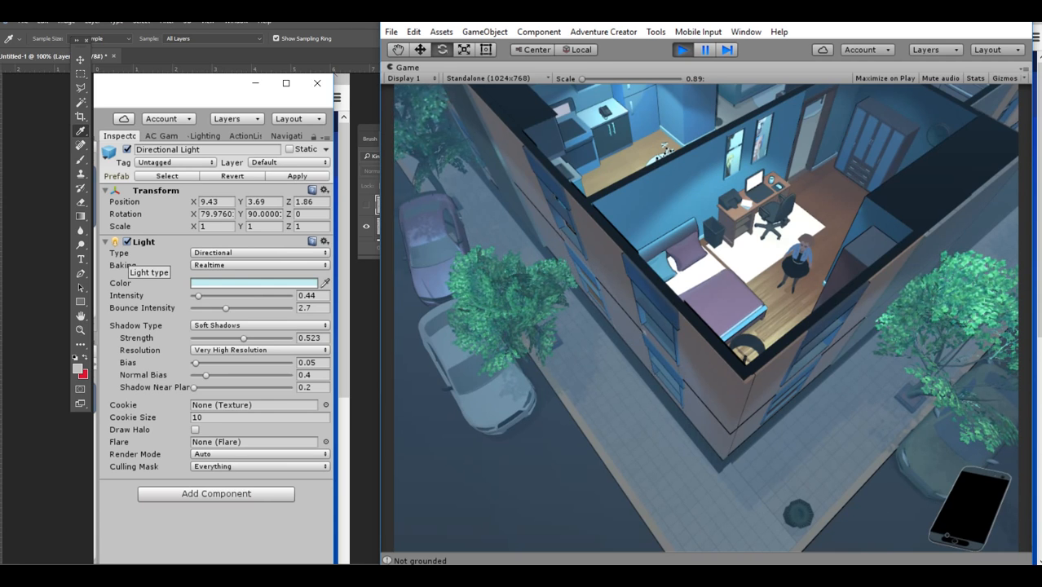
Walk the character around the bedroom in the running night version of the apartment to examine its blue lighting
{"action": "left_click", "coordinate": [809, 239]}
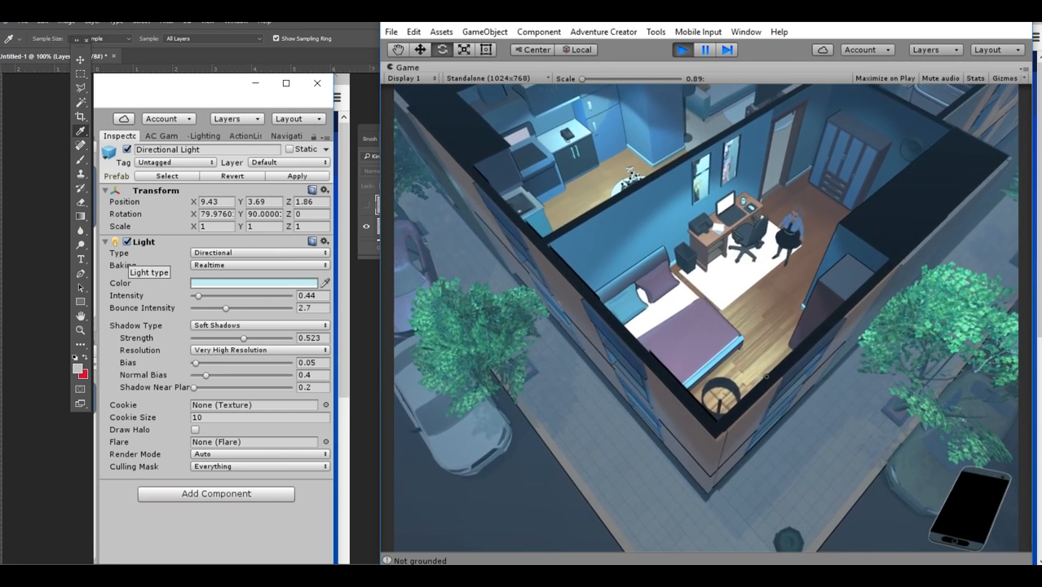
{"action": "left_click", "coordinate": [768, 373]}
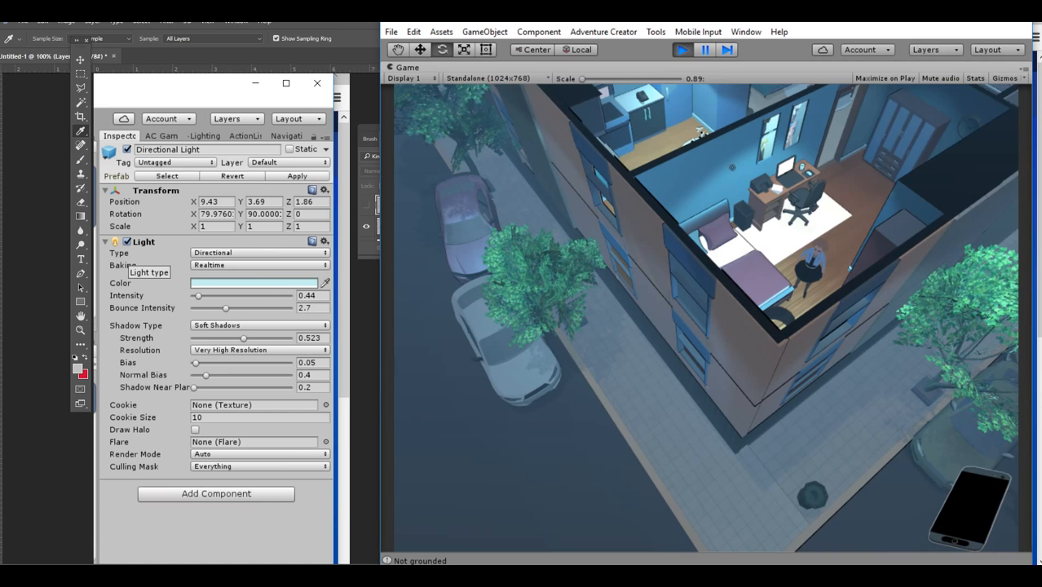
{"action": "left_click", "coordinate": [863, 243]}
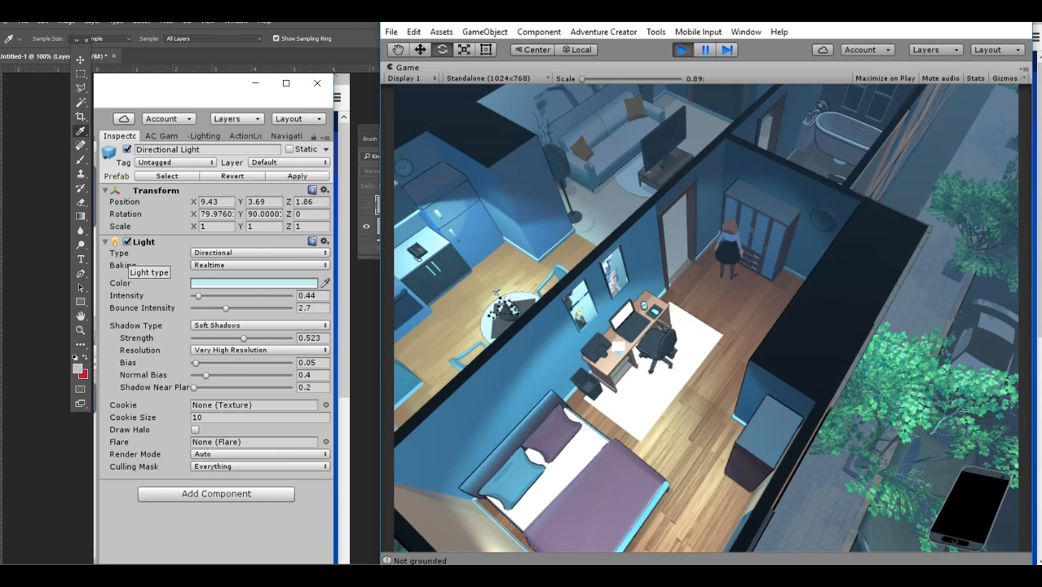
{"action": "left_click", "coordinate": [717, 399]}
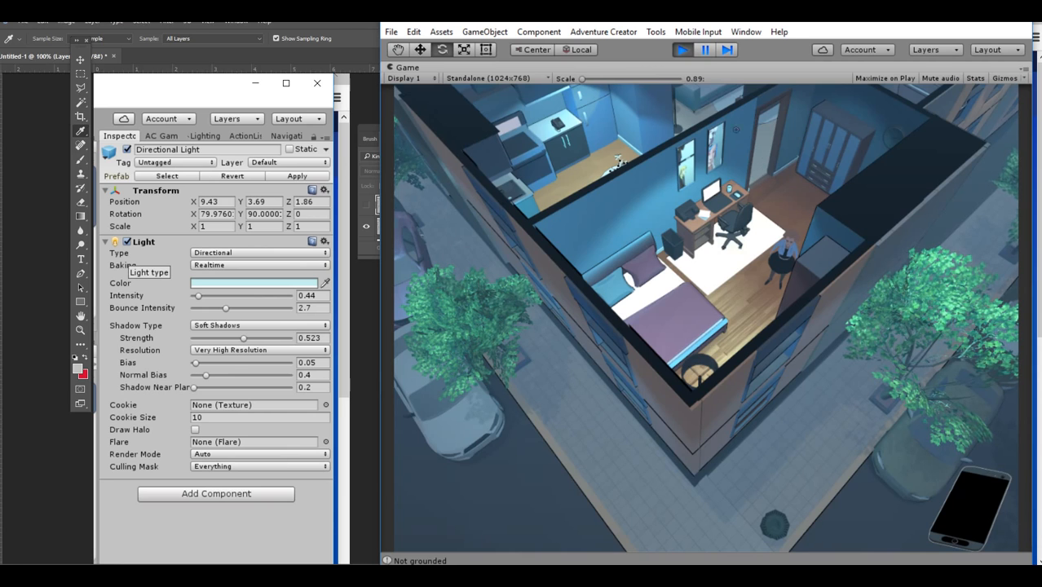
{"action": "left_click", "coordinate": [802, 200]}
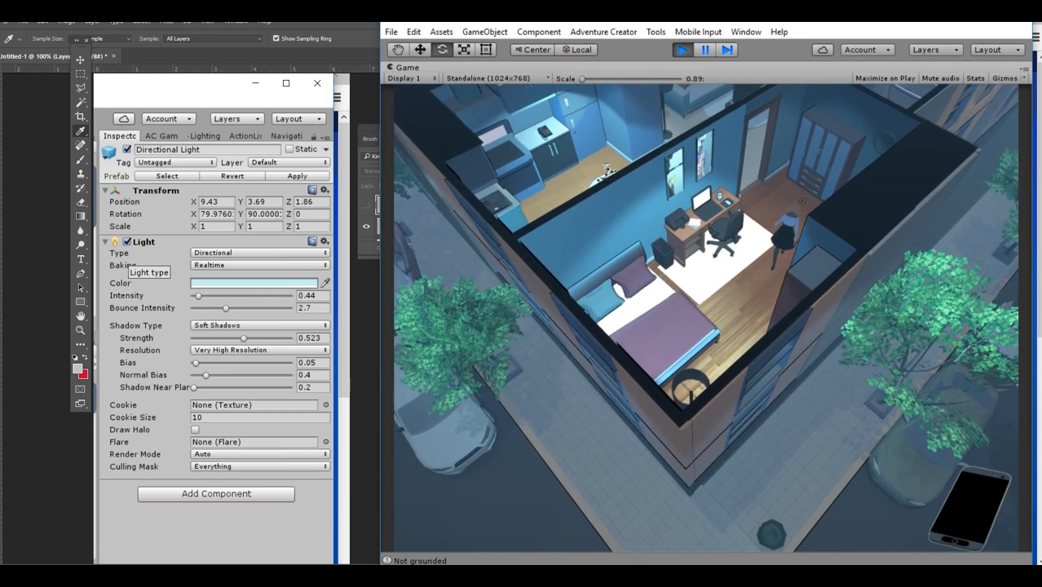